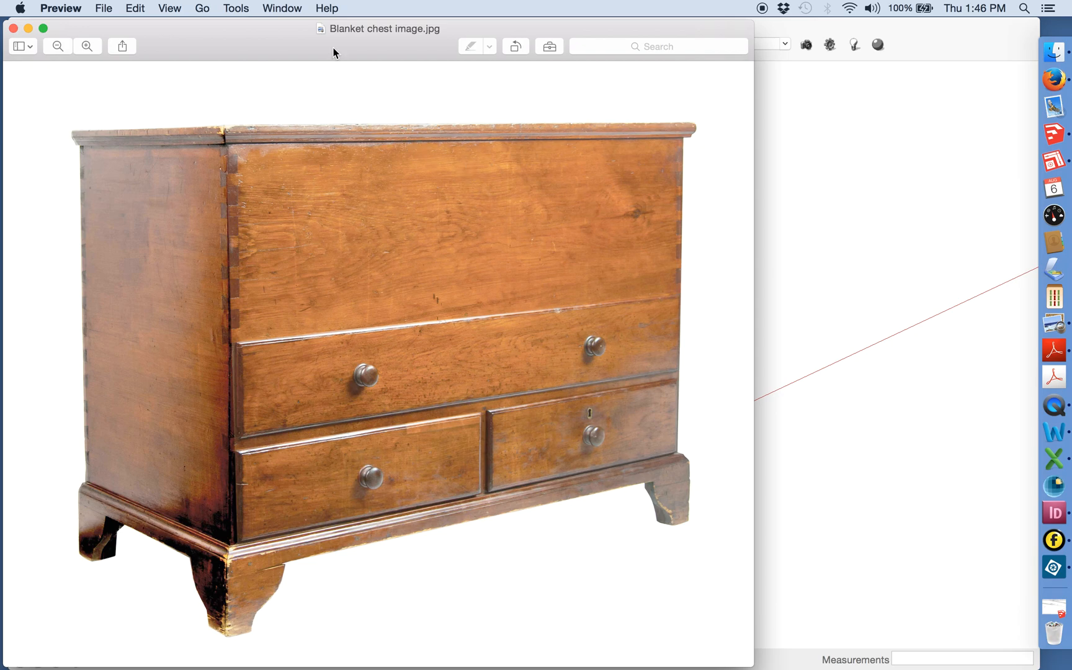
- Close the blanket chest reference photo and switch to the empty SketchUp model
left_click_drag(333, 53, 445, 9)
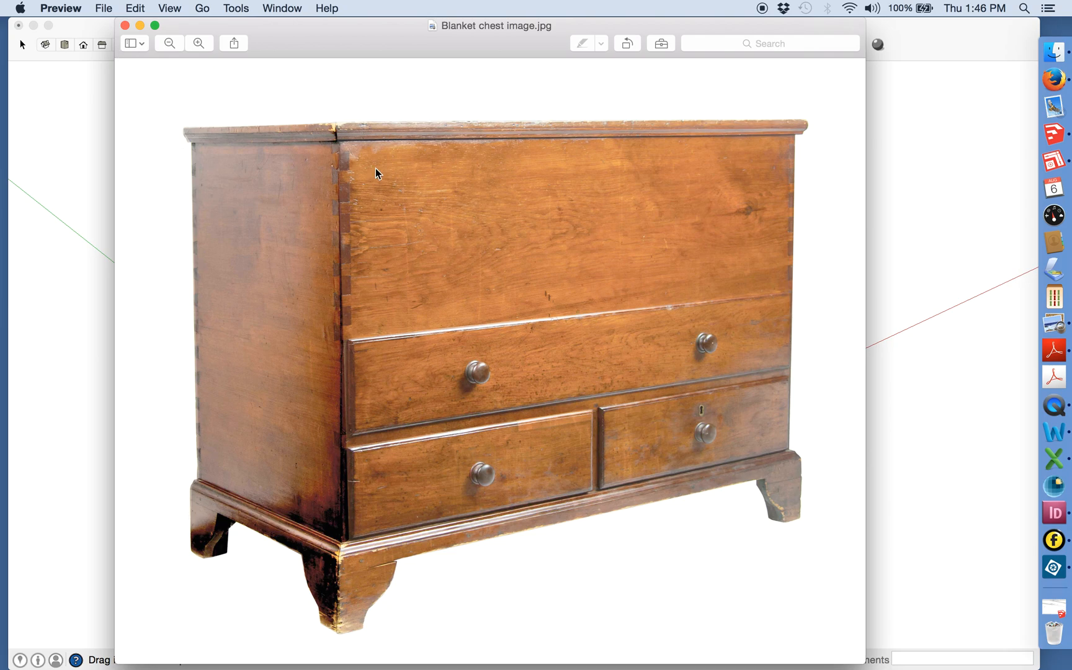
left_click(125, 25)
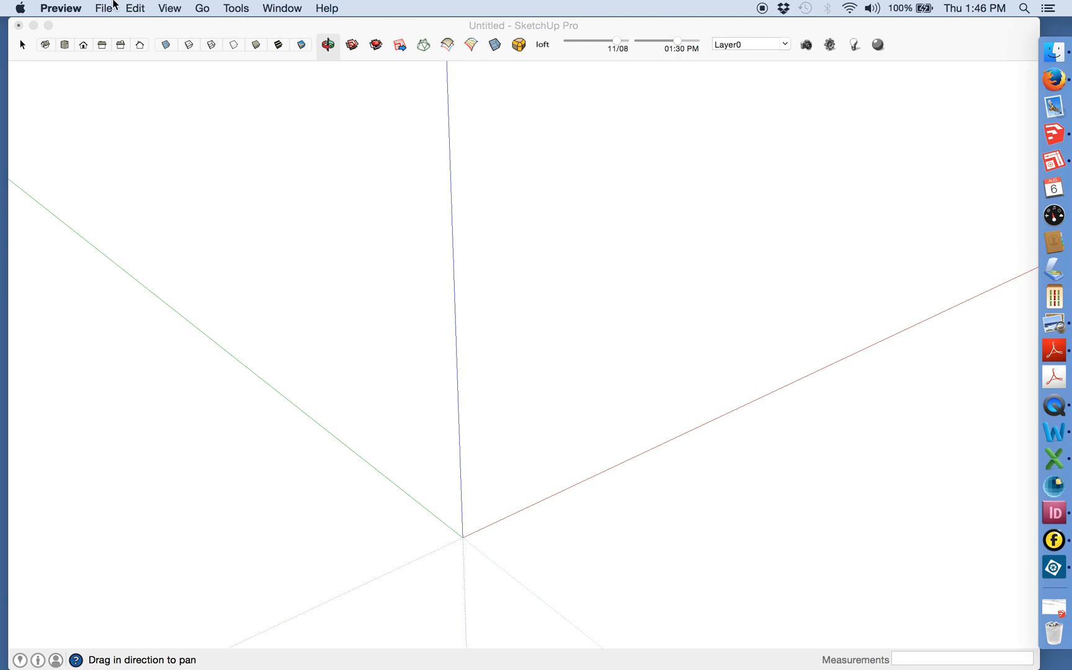
left_click(239, 291)
- Import Blanket chest image.jpg into the model as a new matched photo
left_click(115, 9)
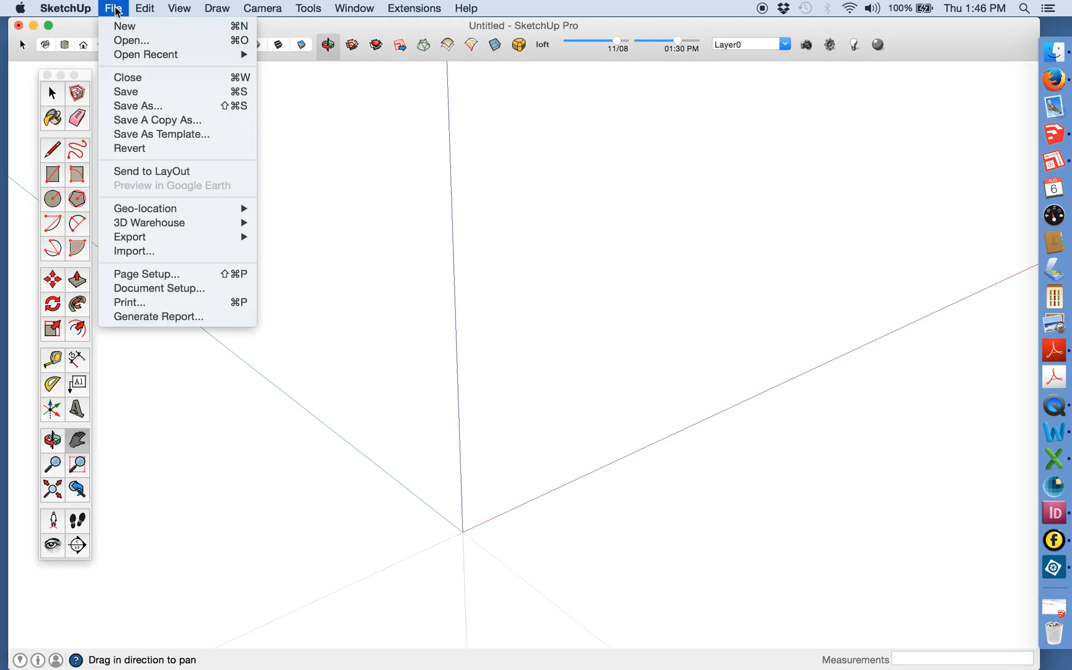
left_click(160, 251)
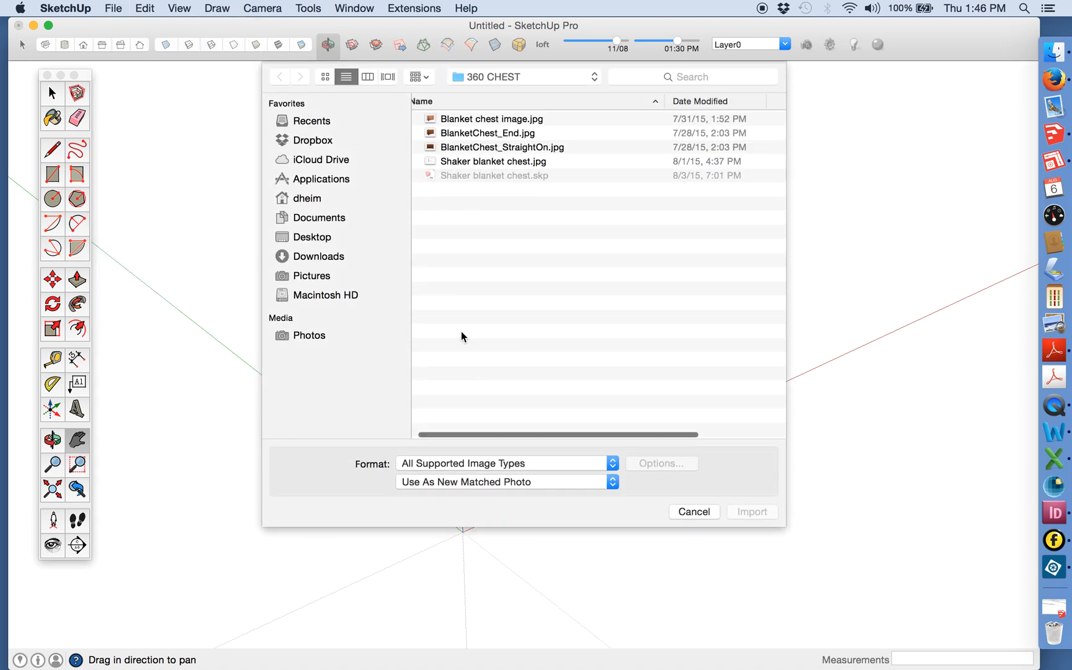
left_click(508, 121)
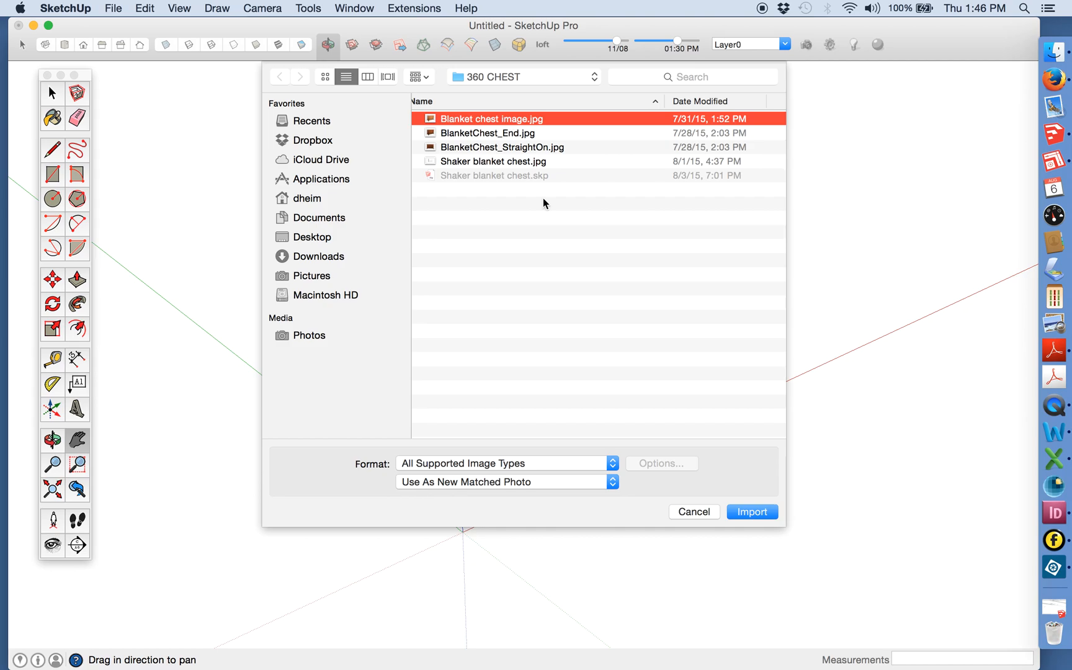
left_click(612, 482)
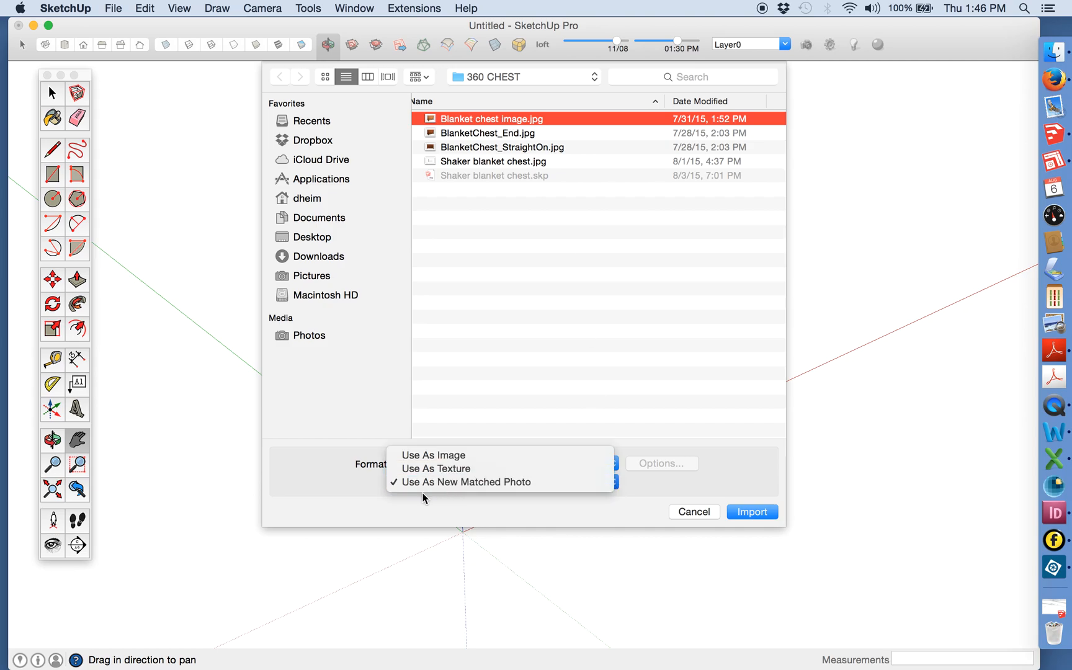
left_click(548, 482)
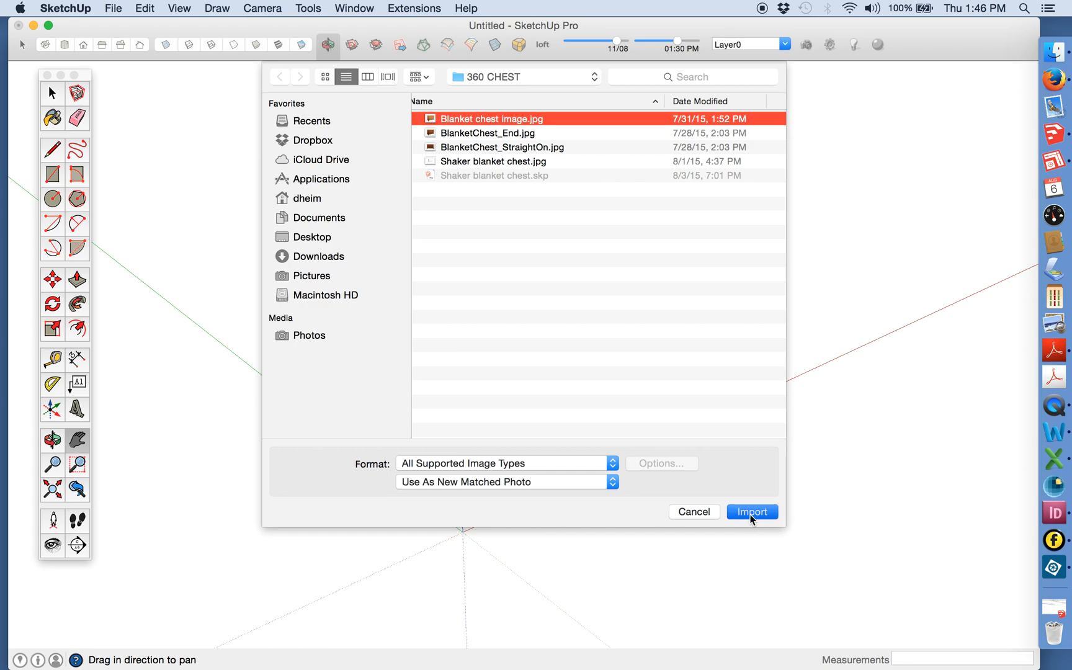
left_click(750, 514)
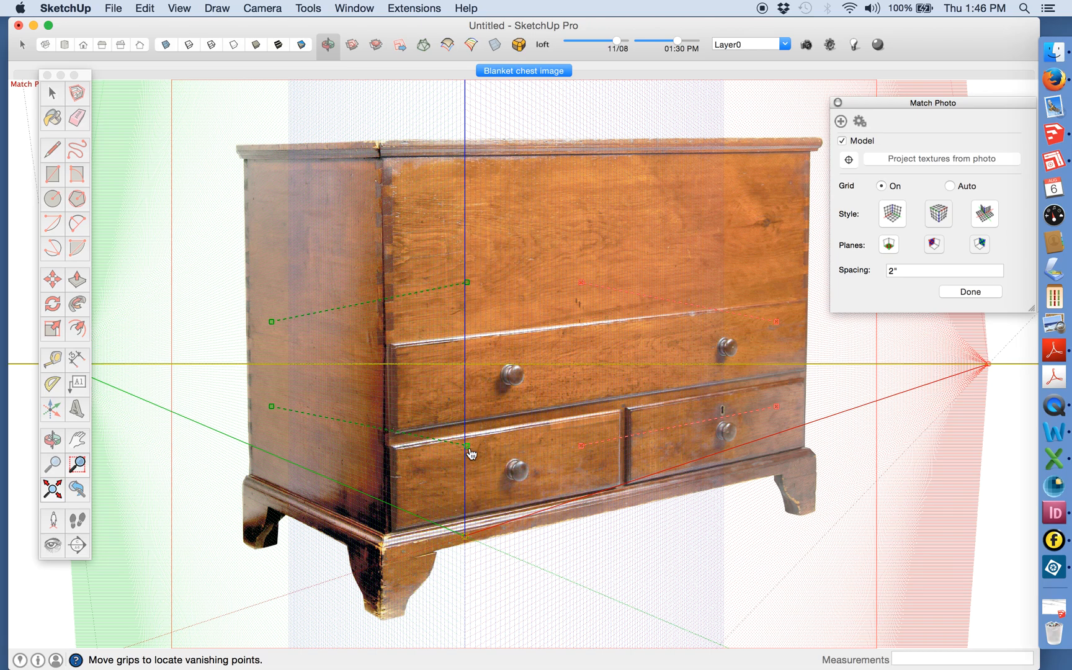
- Align the lower green and red perspective bars with the bottom of the feet along the chest's end and front
left_click_drag(468, 447, 380, 616)
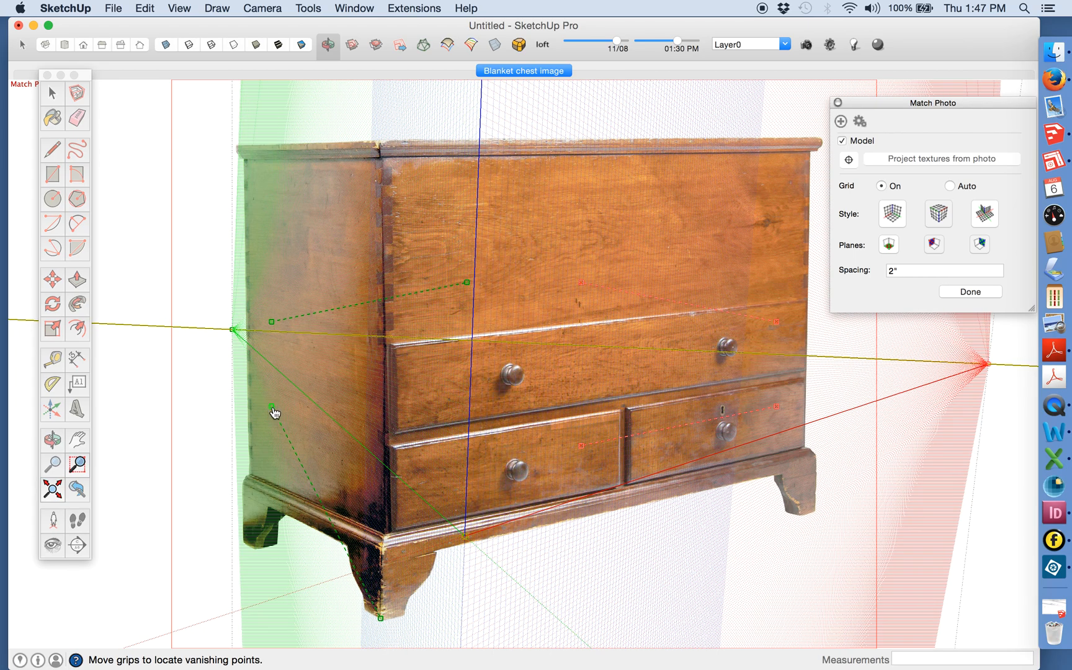
left_click_drag(273, 408, 241, 543)
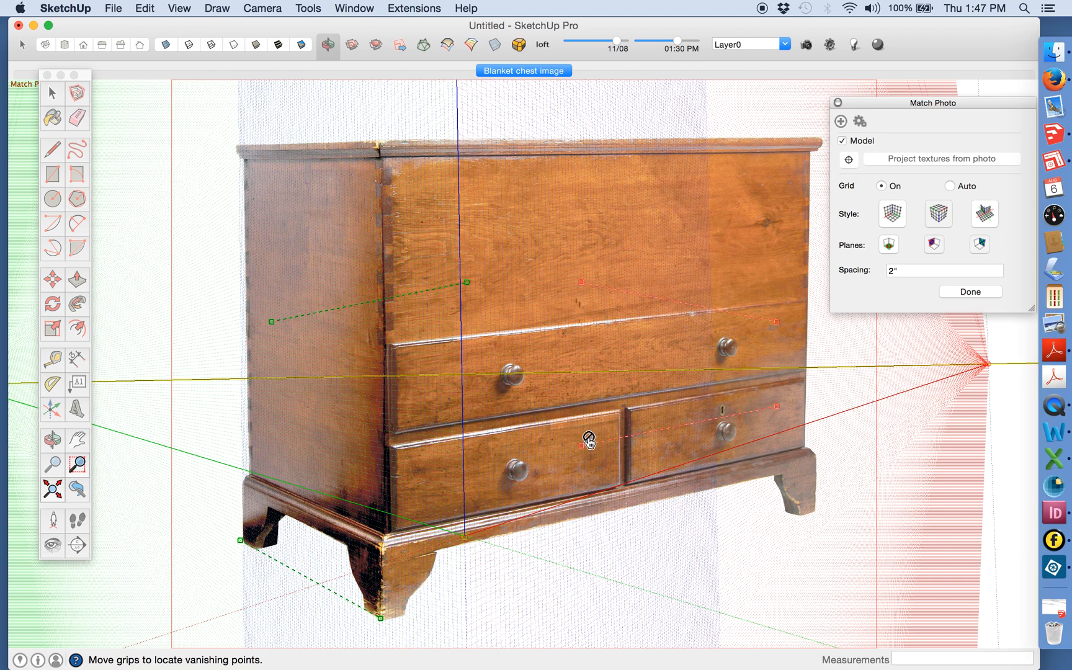
left_click_drag(583, 448, 386, 622)
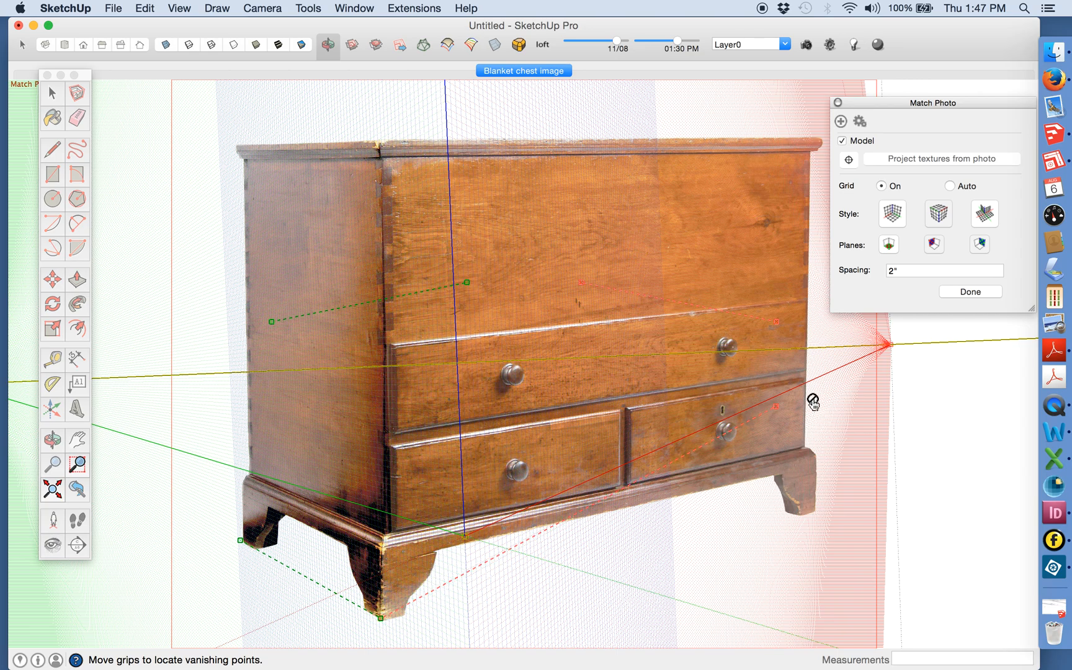
left_click_drag(779, 411, 817, 512)
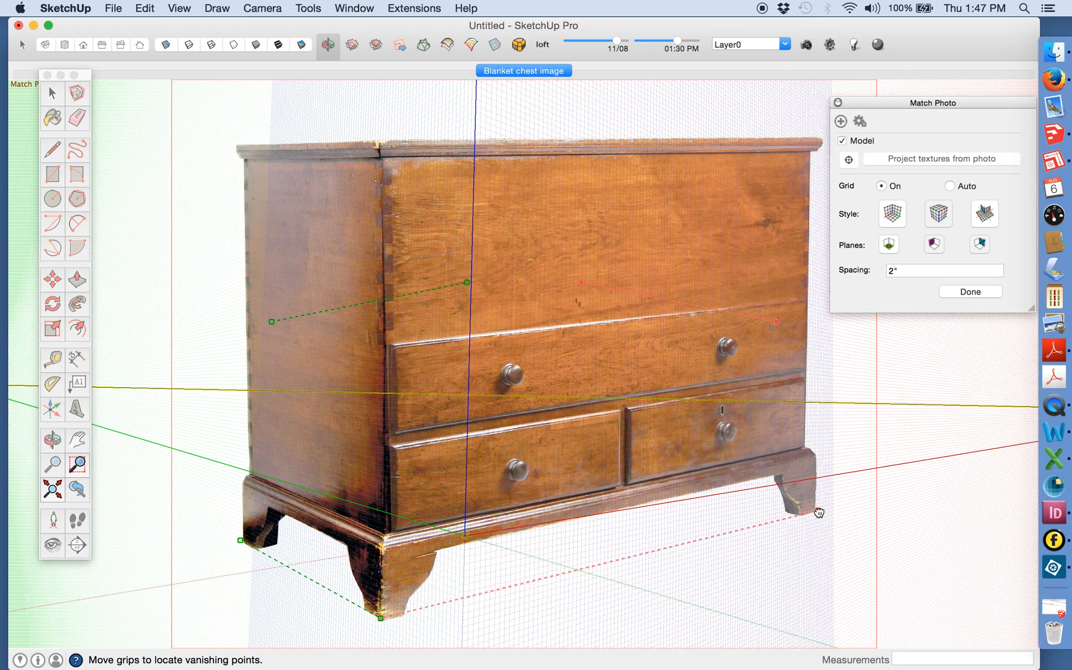
- Align the upper green and red perspective bars with the top edges of the lid along the chest's end and front
left_click_drag(468, 285, 382, 143)
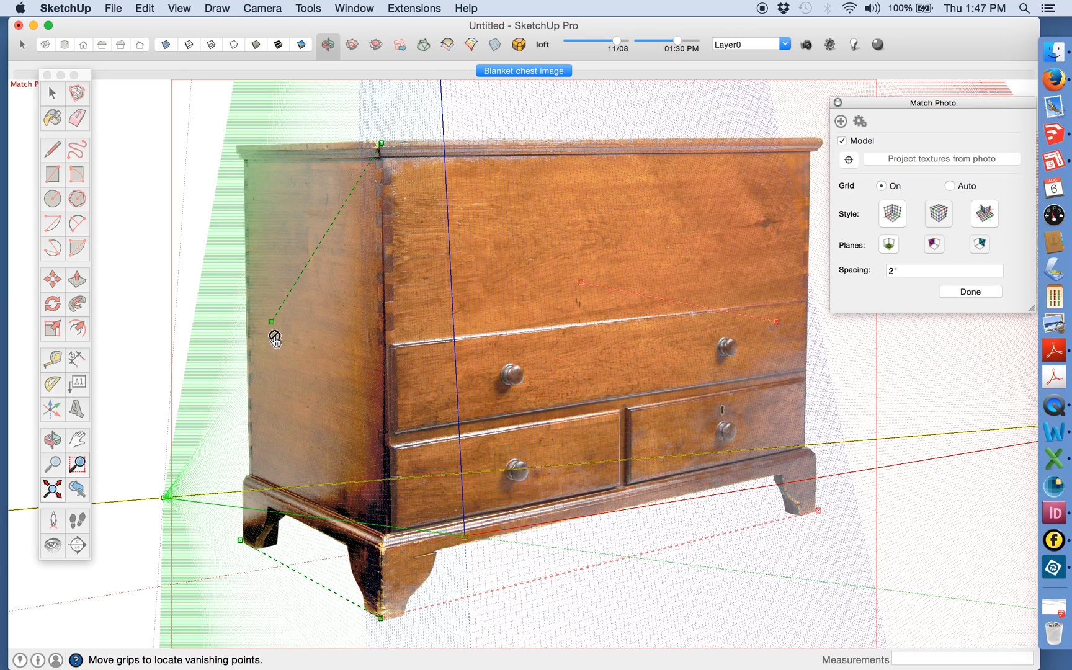
left_click_drag(271, 322, 239, 147)
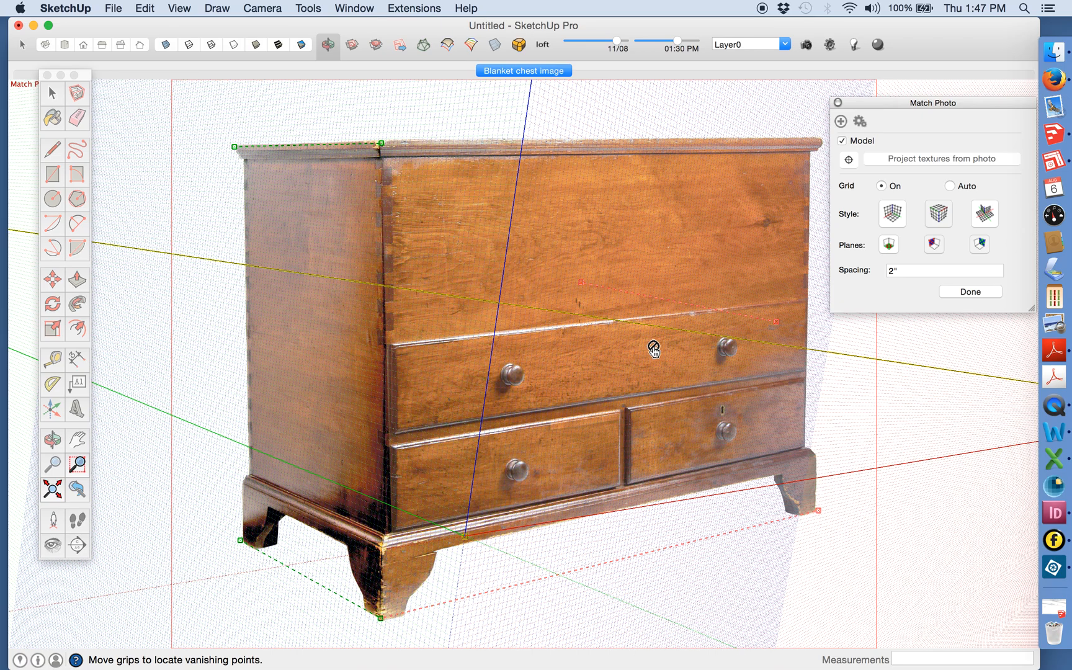
left_click_drag(603, 291, 401, 151)
left_click_drag(573, 204, 815, 139)
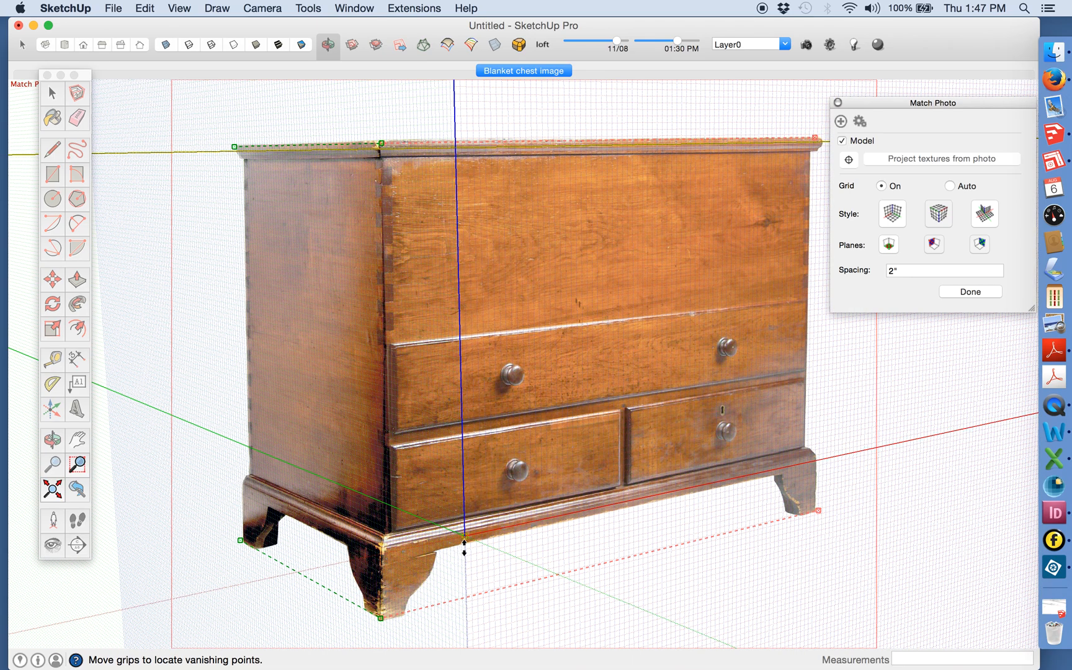
- Place the axes origin at the bottom corner of the nearest foot, finish the photo match and close its settings
left_click_drag(470, 537, 381, 620)
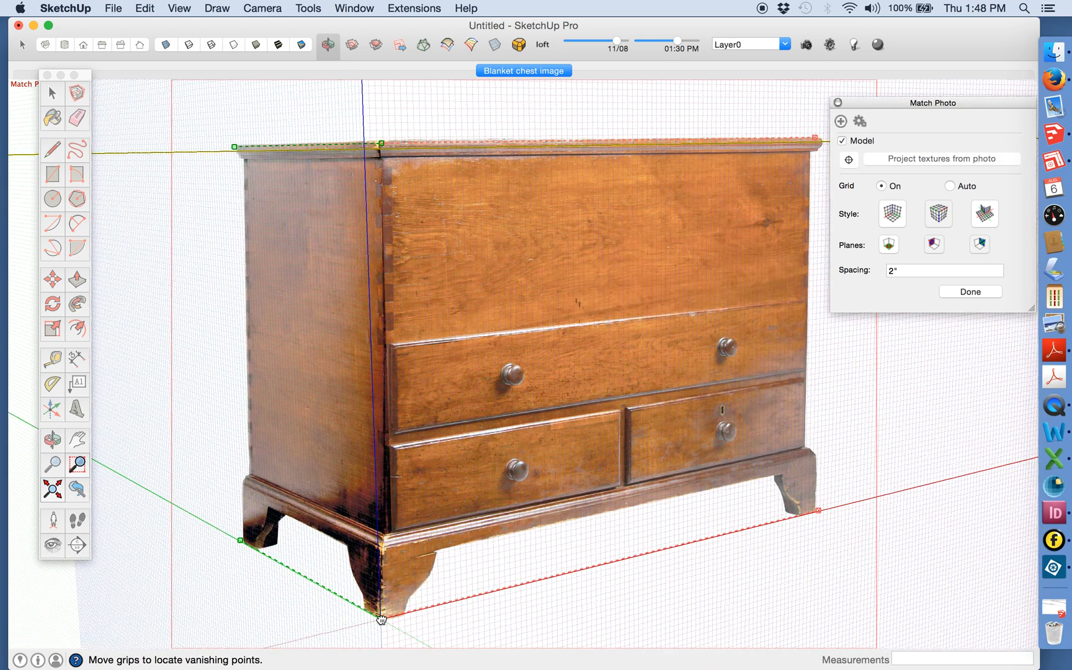
left_click_drag(381, 618, 381, 618)
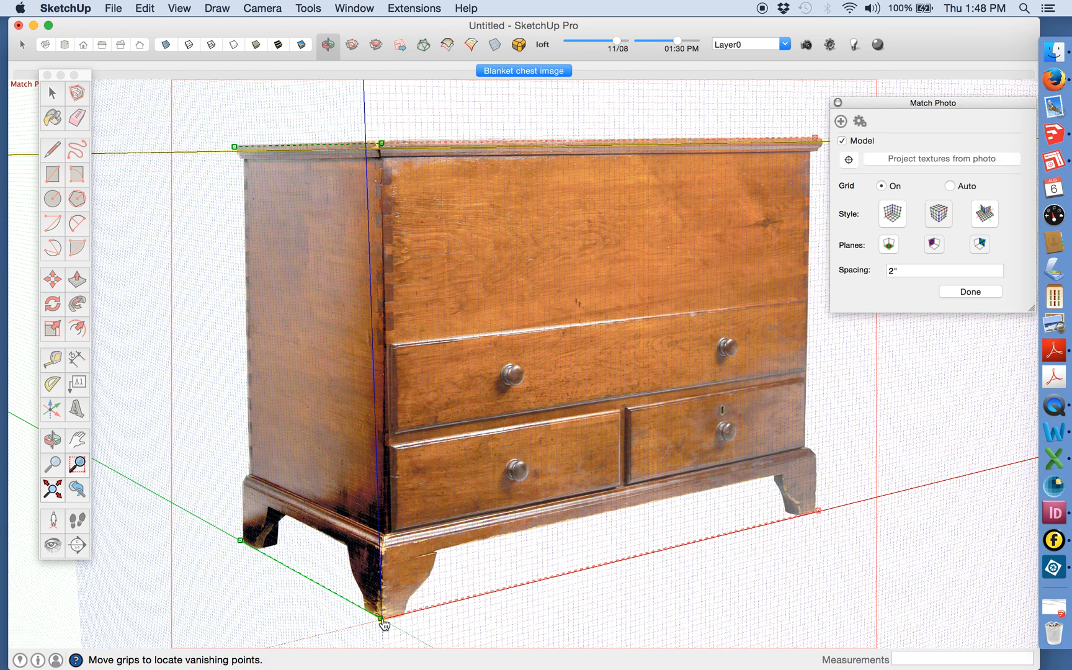
left_click(957, 292)
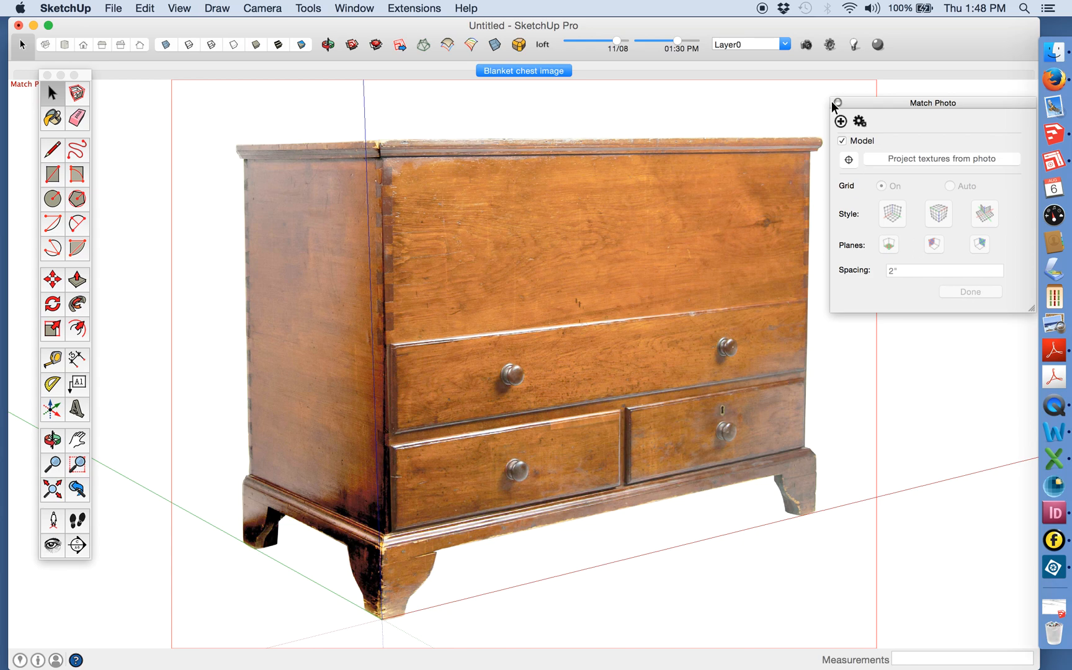
left_click(837, 102)
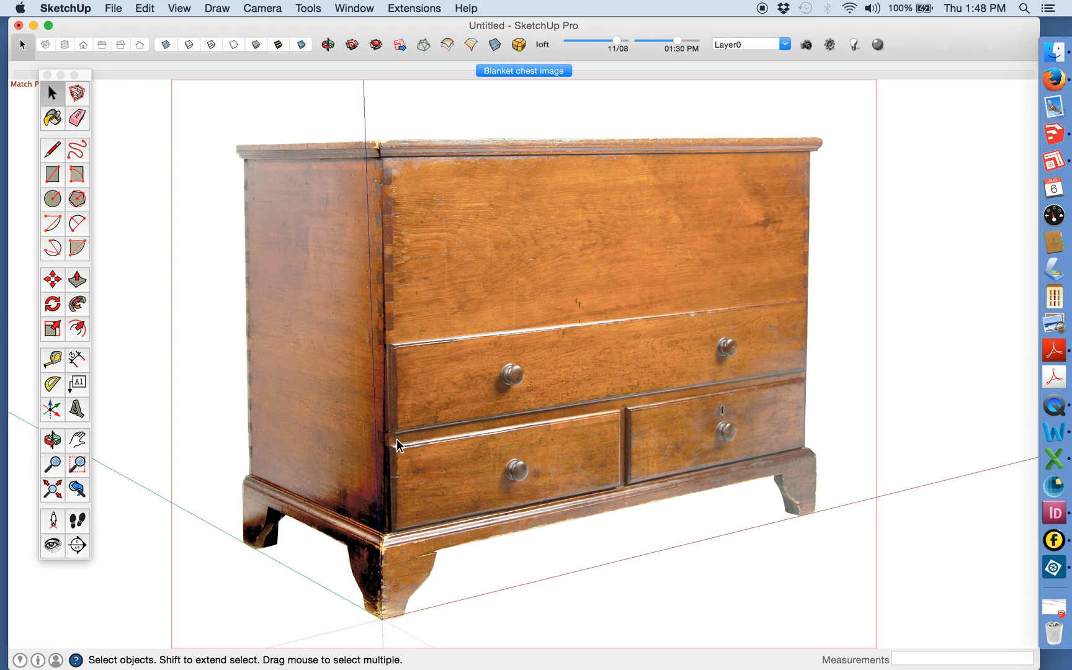
- Place a guide parallel to the green axis at the front far foot's outer corner, about 183 15/16" from the axis
left_click(46, 359)
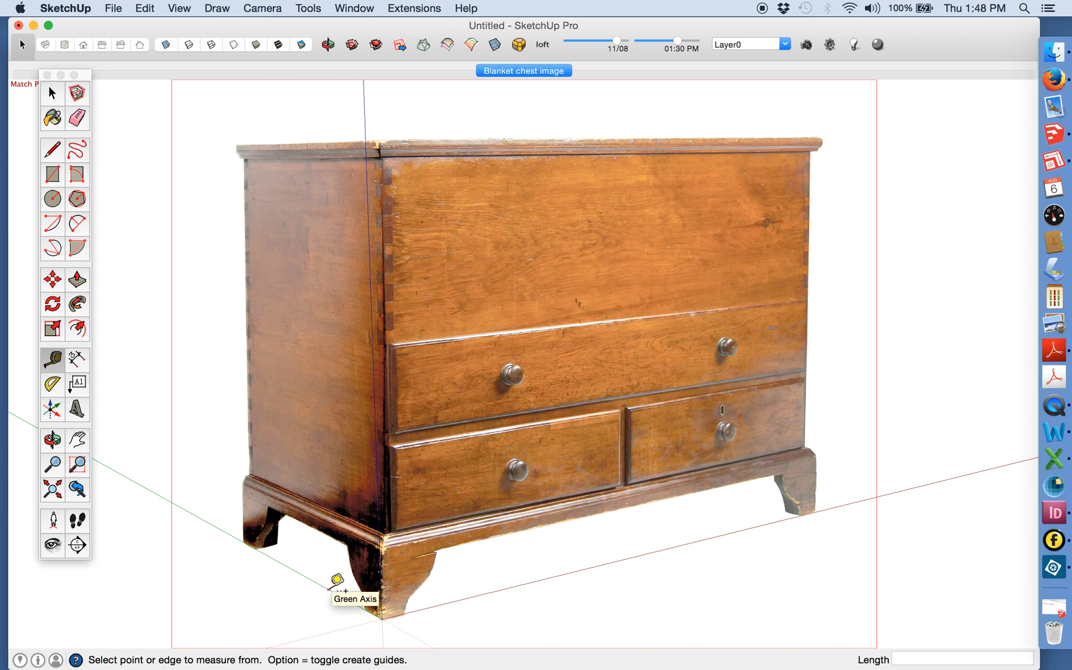
left_click(408, 623)
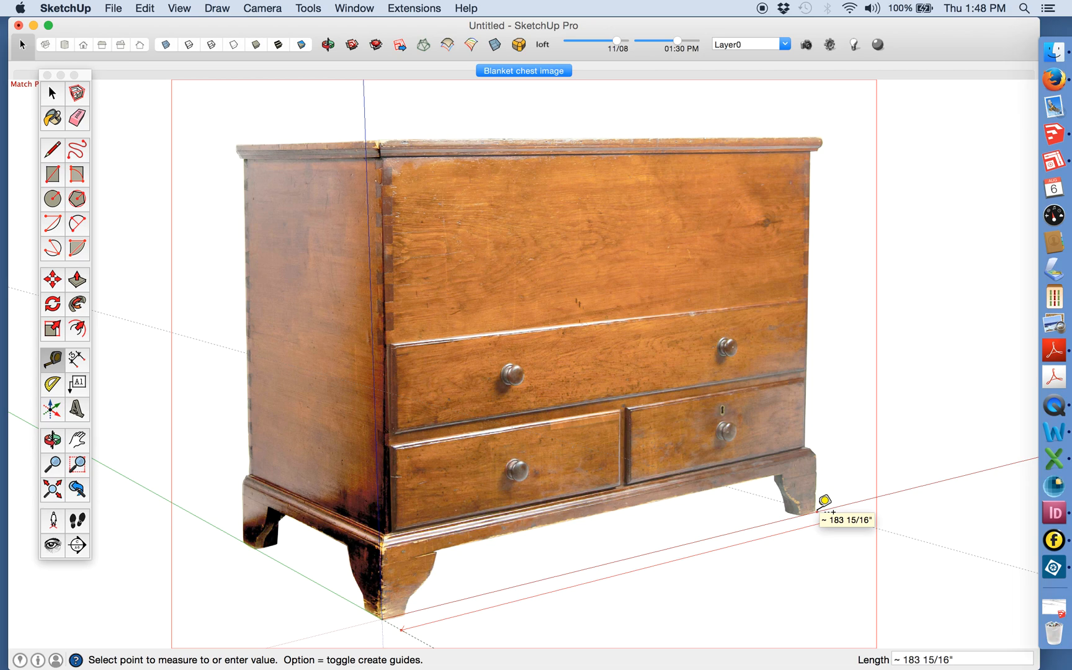
left_click(826, 502)
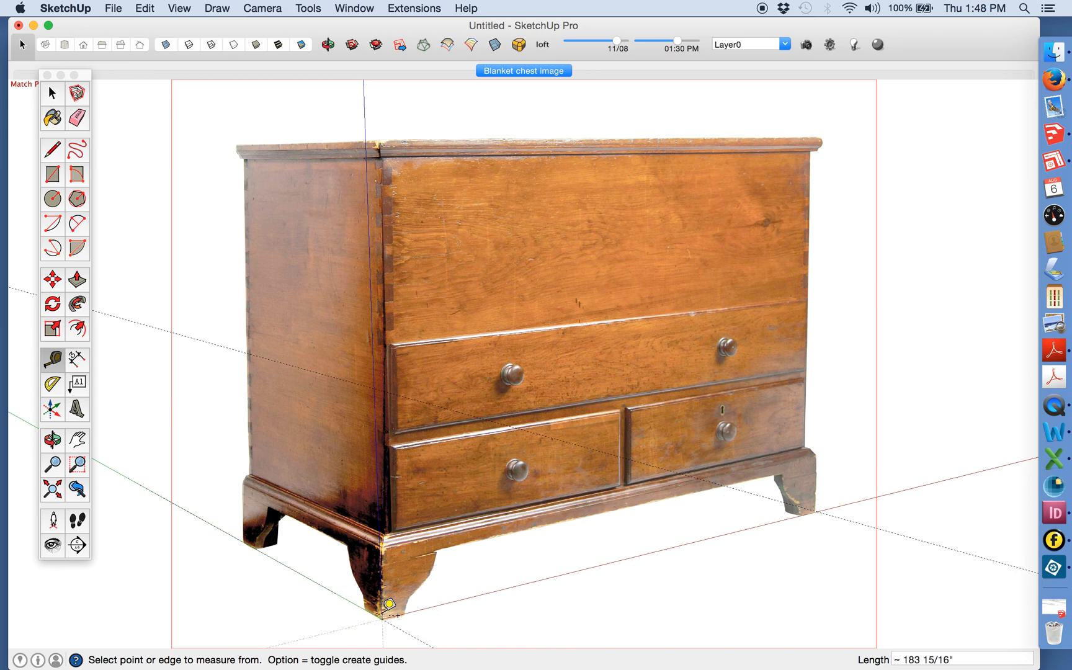
- Resize the model by setting the distance between the green axis and the far foot guide to 42 inches, and restore the matched photo view
left_click(417, 634)
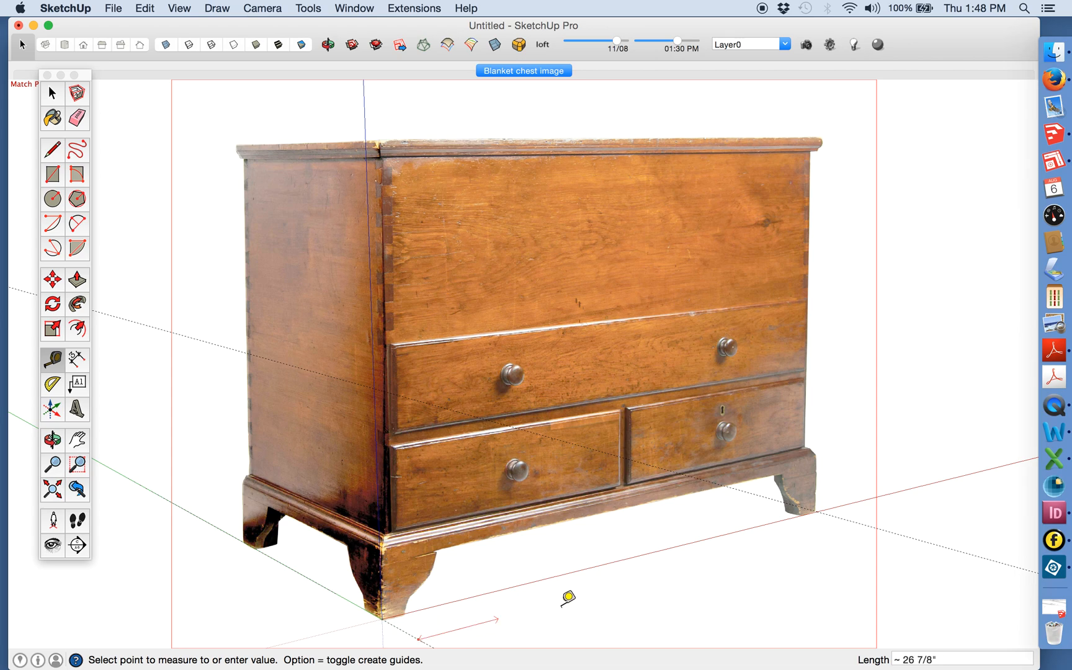
left_click(866, 521)
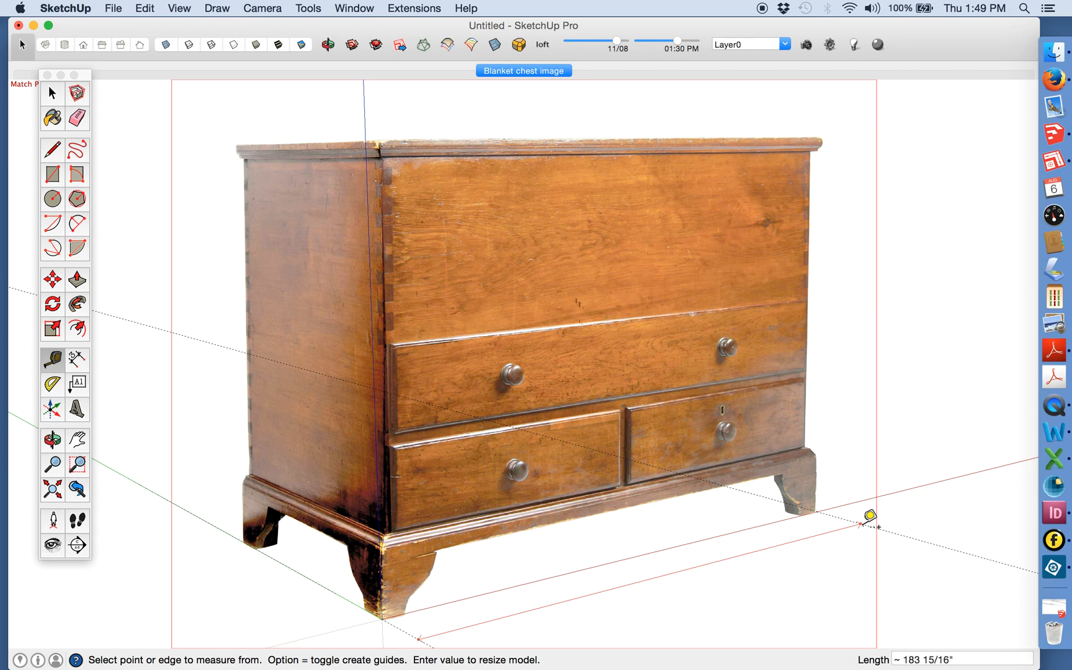
type("42")
key("Return")
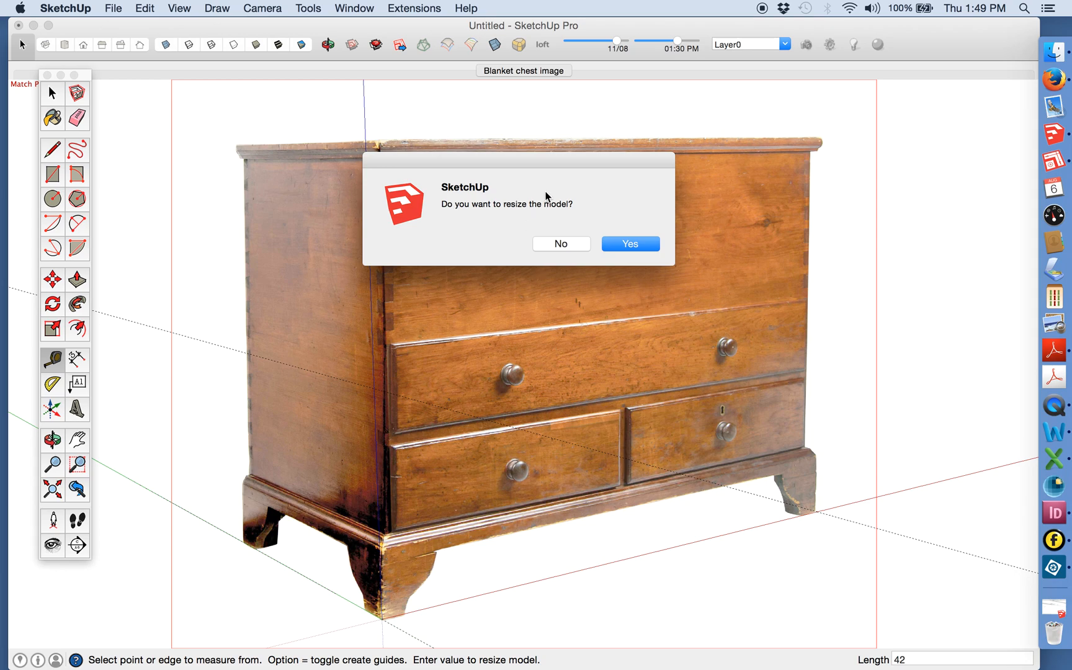
left_click(645, 250)
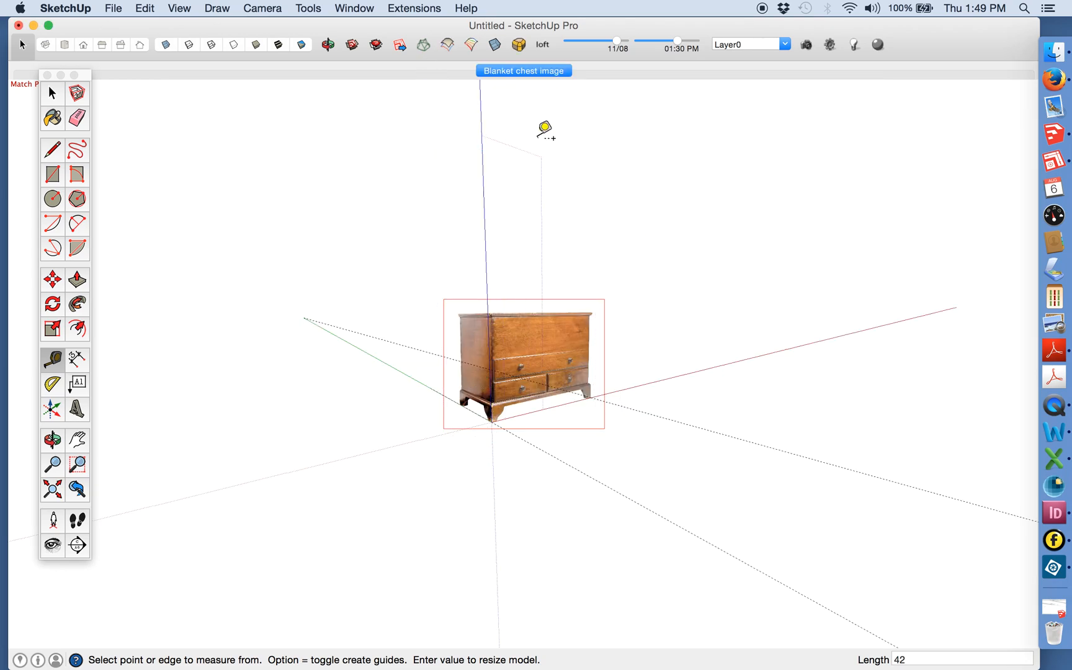
left_click(525, 73)
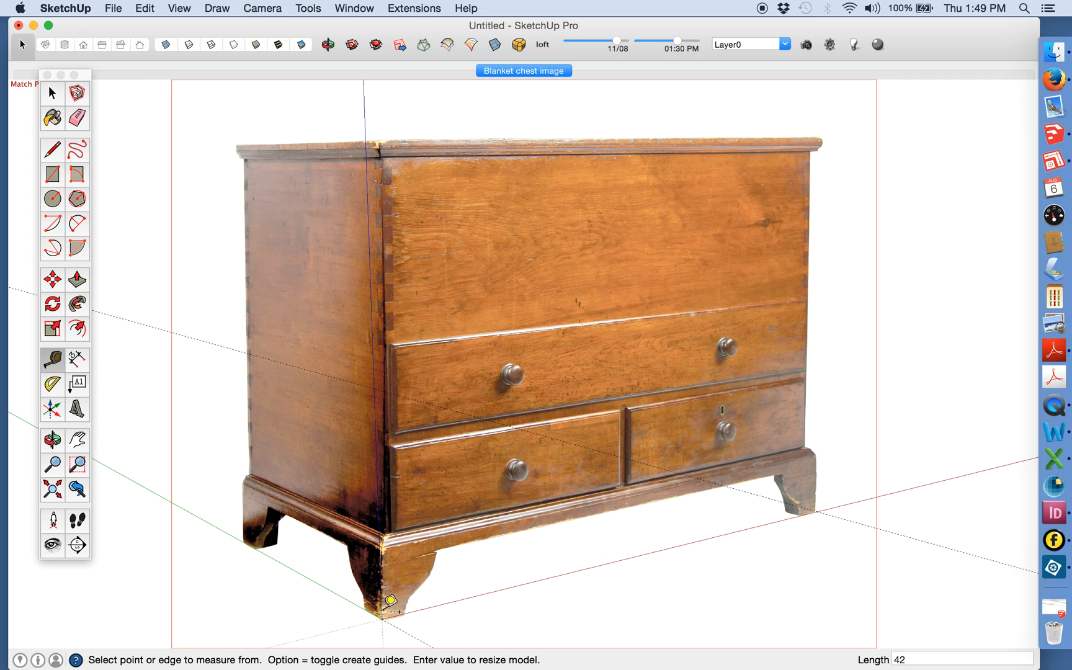
- Place a vertical guide 21 inches from the blue axis along the red direction to mark the center of the chest front
scroll(385, 309, "up", 8)
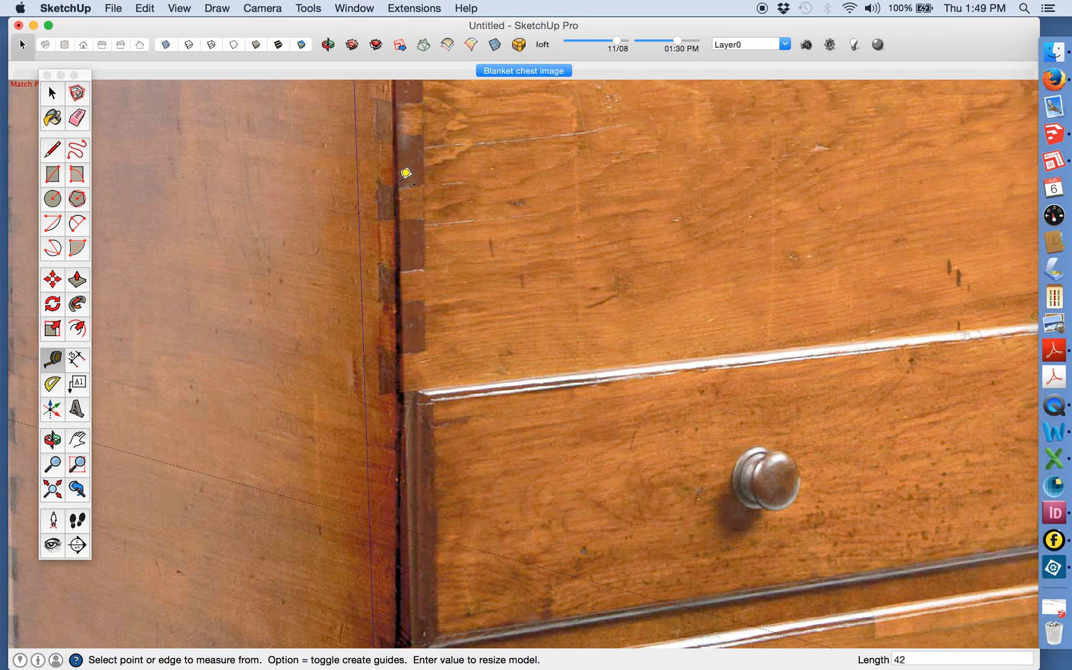
scroll(424, 143, "down", 8)
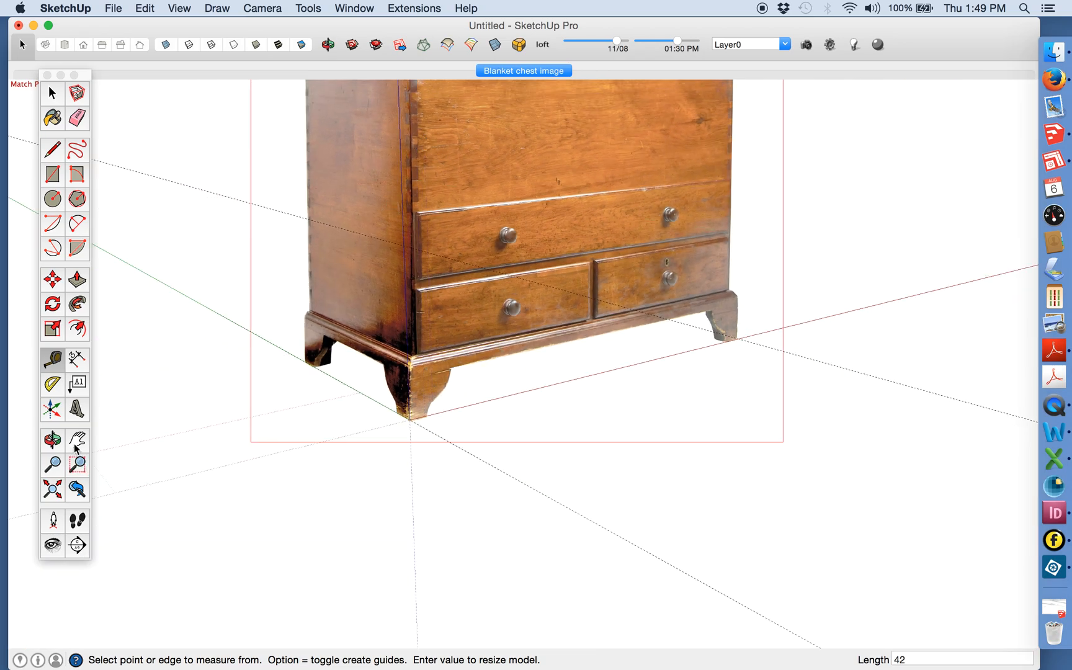
left_click(75, 442)
left_click_drag(148, 359, 332, 410)
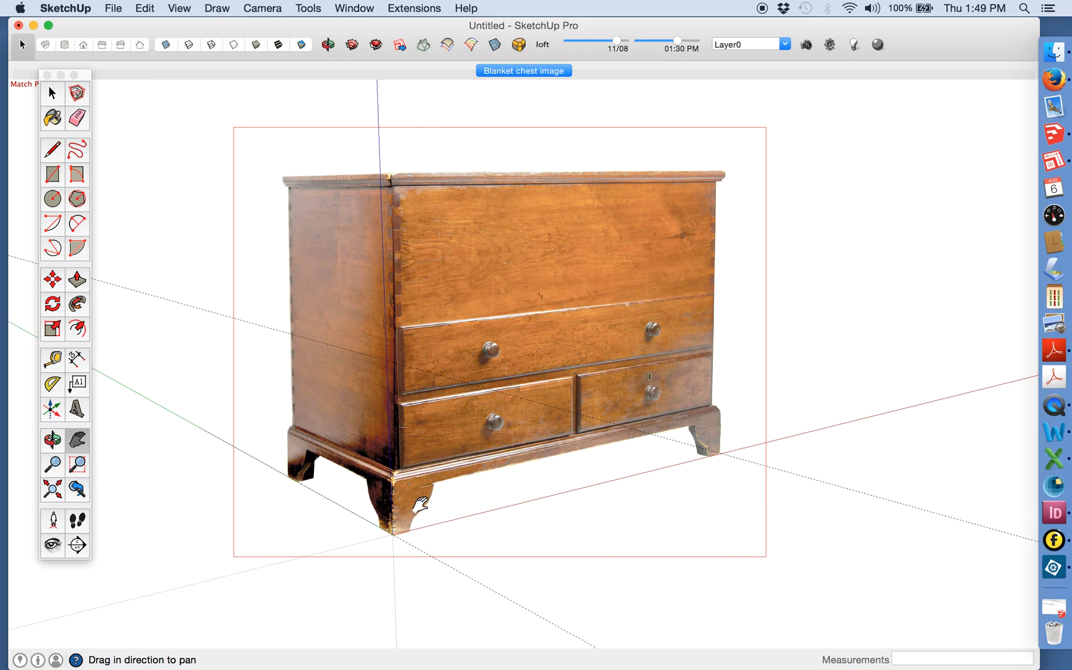
scroll(443, 475, "up", 5)
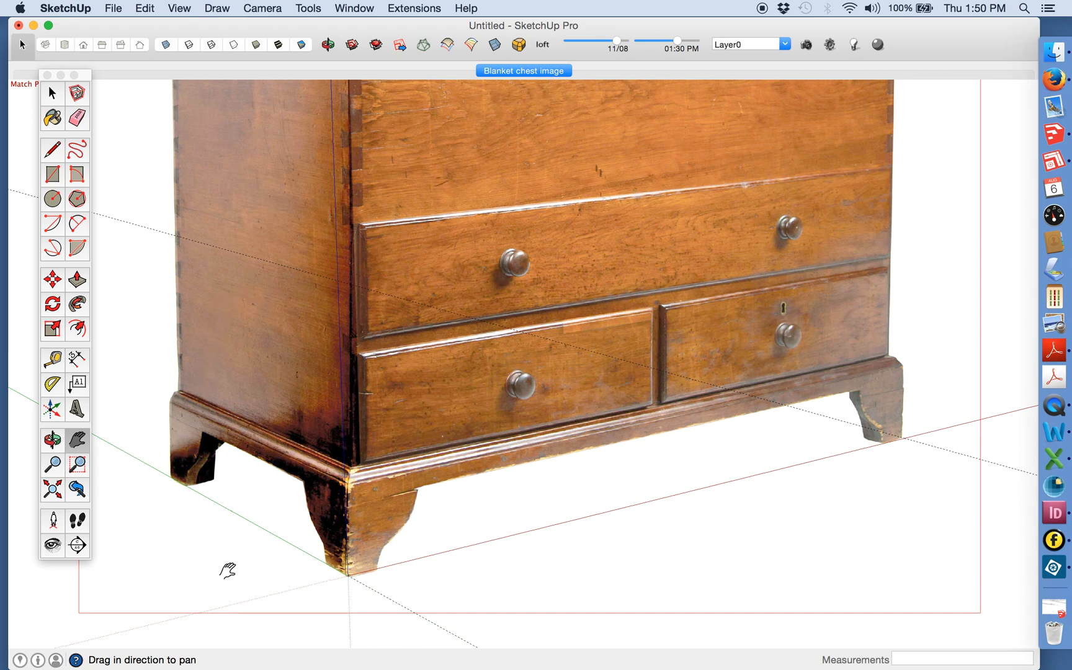
left_click(49, 363)
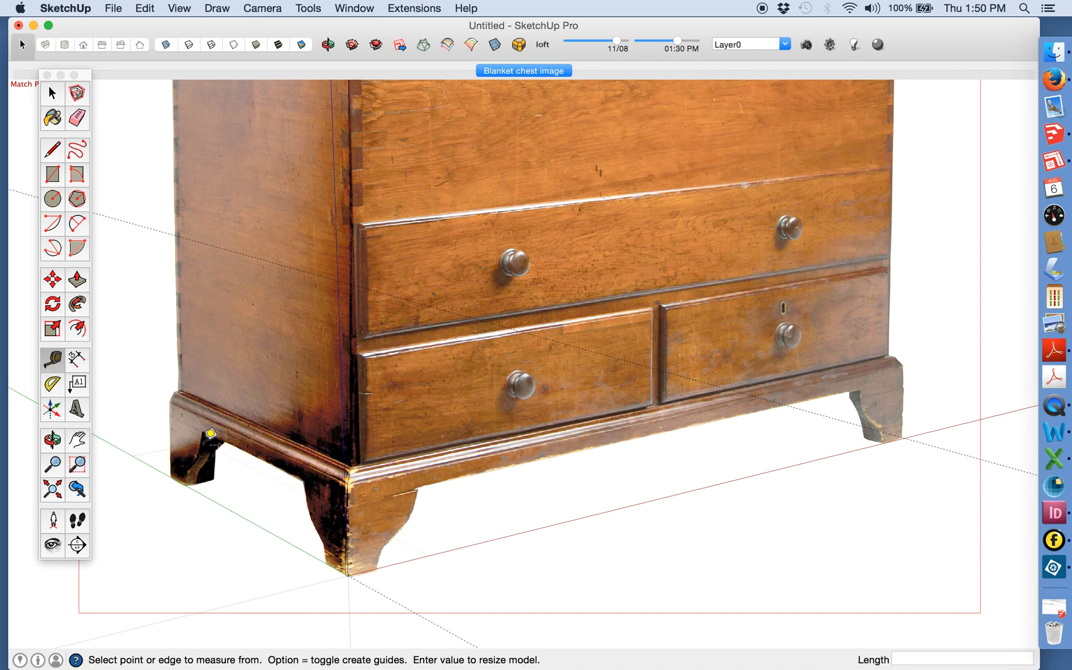
left_click(349, 598)
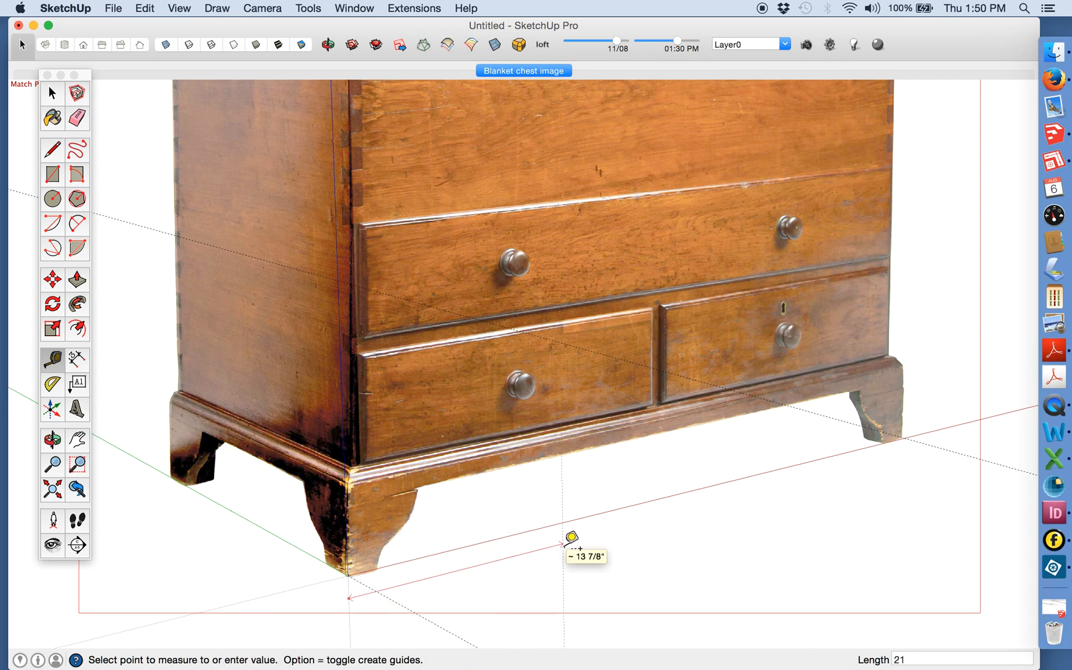
left_click(564, 545)
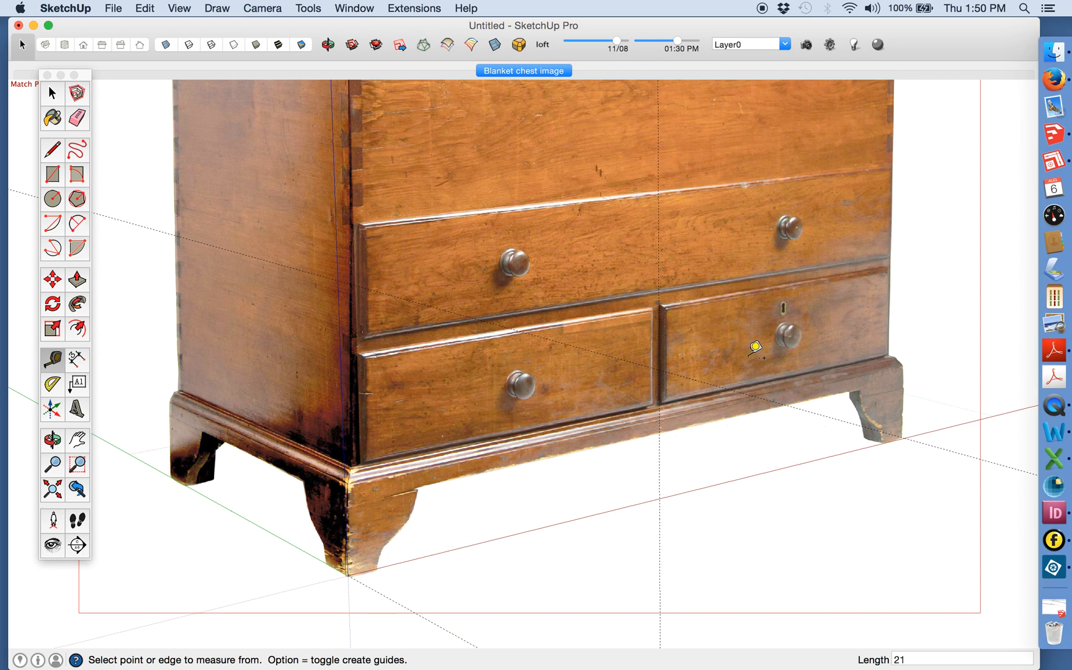
scroll(498, 475, "up", 1)
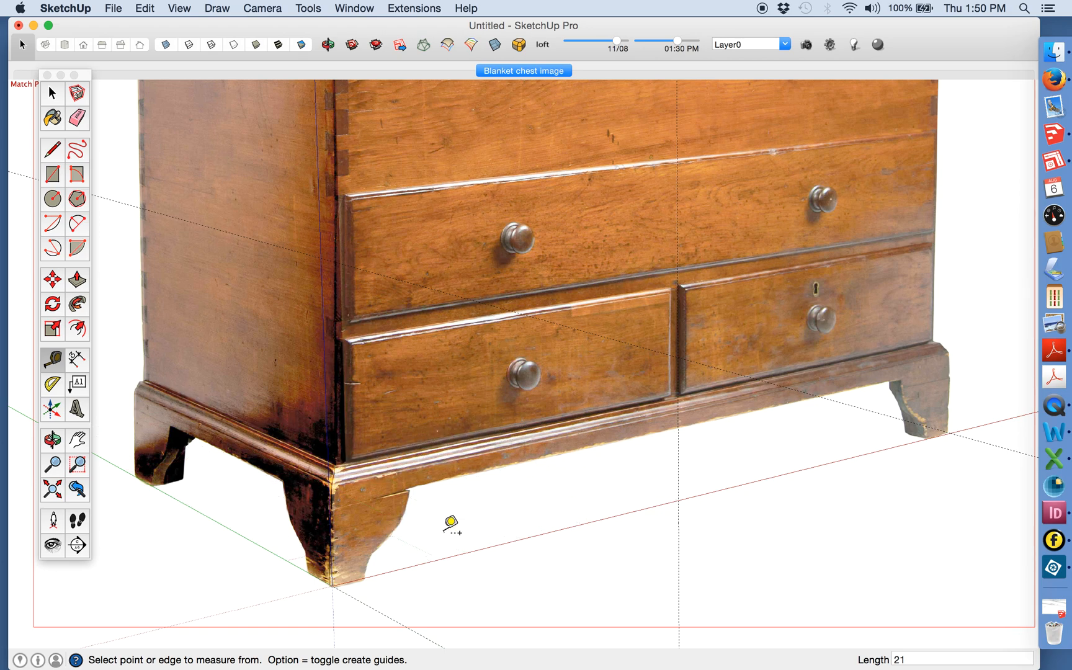
- Place a guide about 4 inches above the red axis along the base's lower edge, and a parallel guide 1 inch above it
left_click(494, 545)
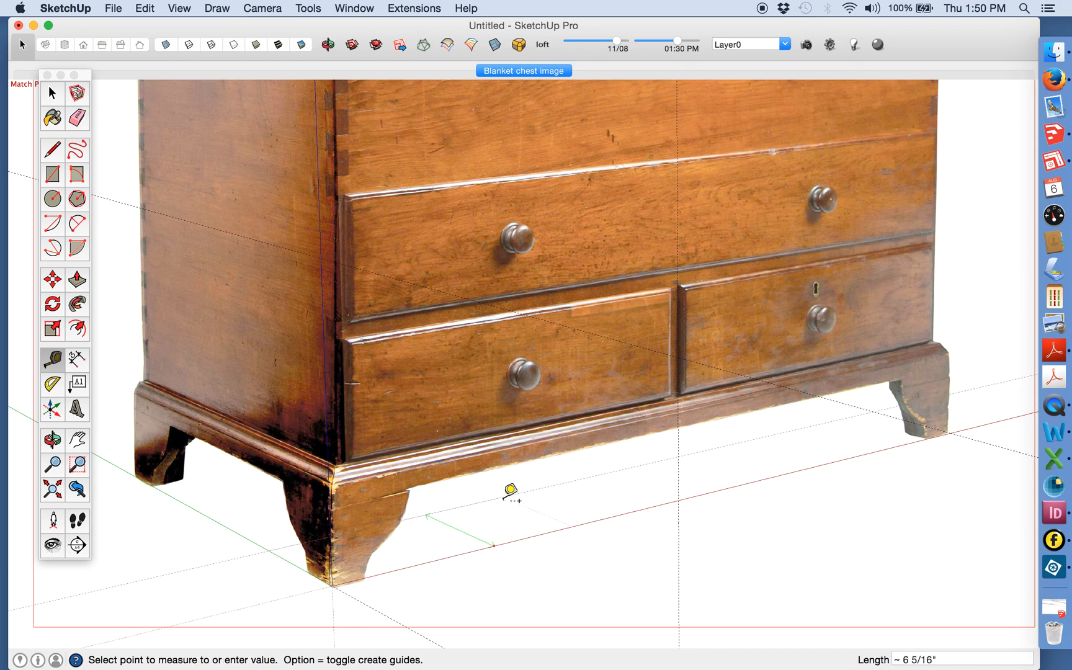
left_click(529, 470)
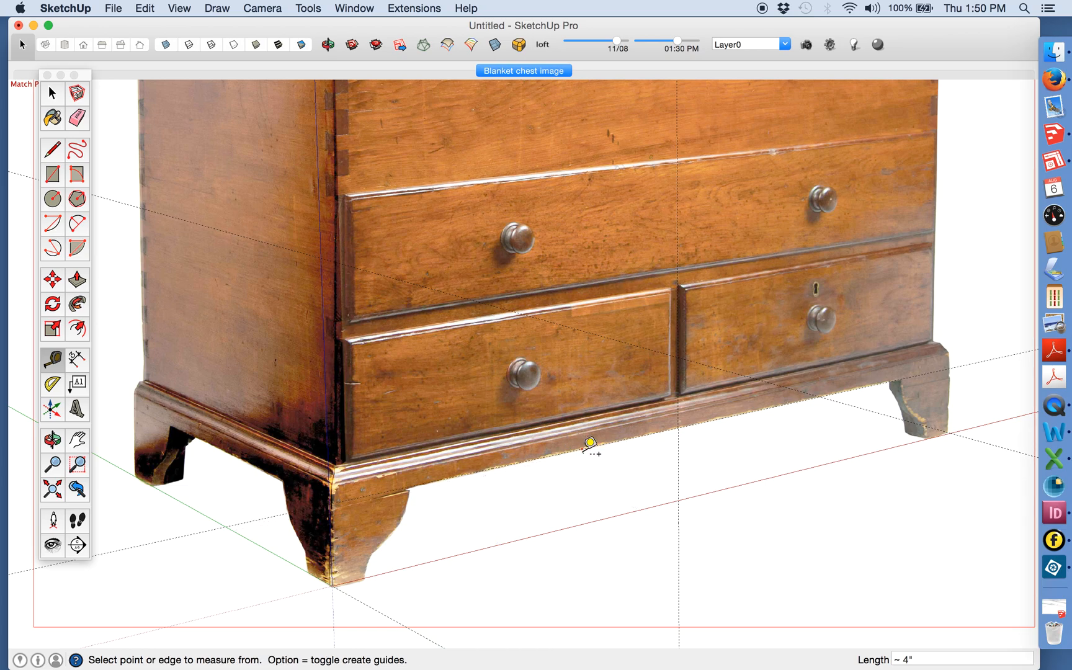
scroll(590, 443, "up", 6)
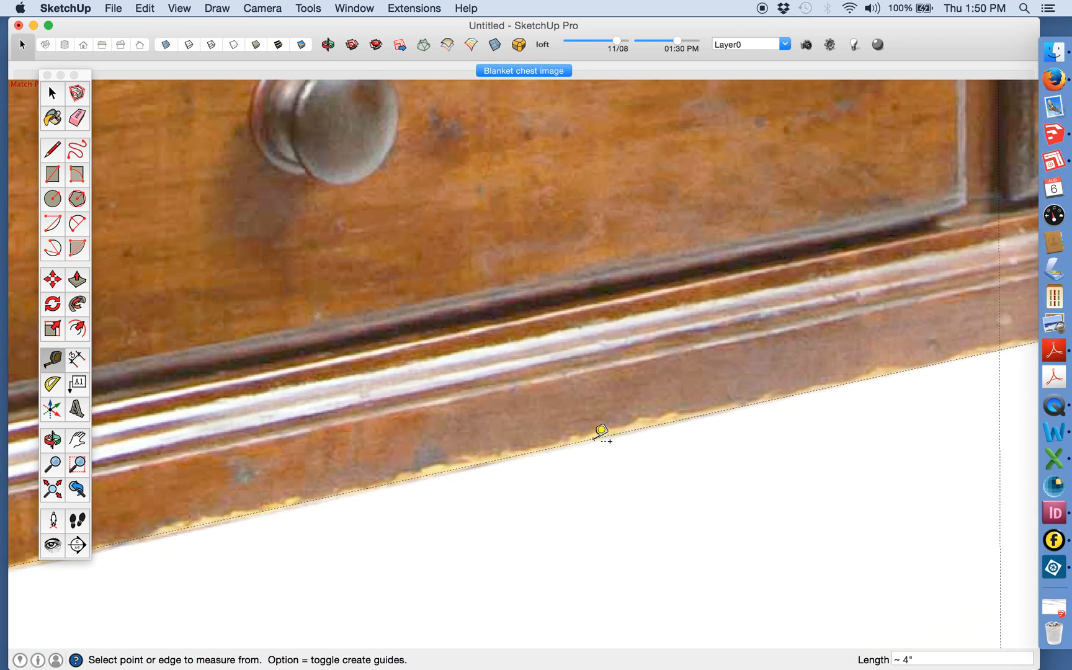
left_click(594, 438)
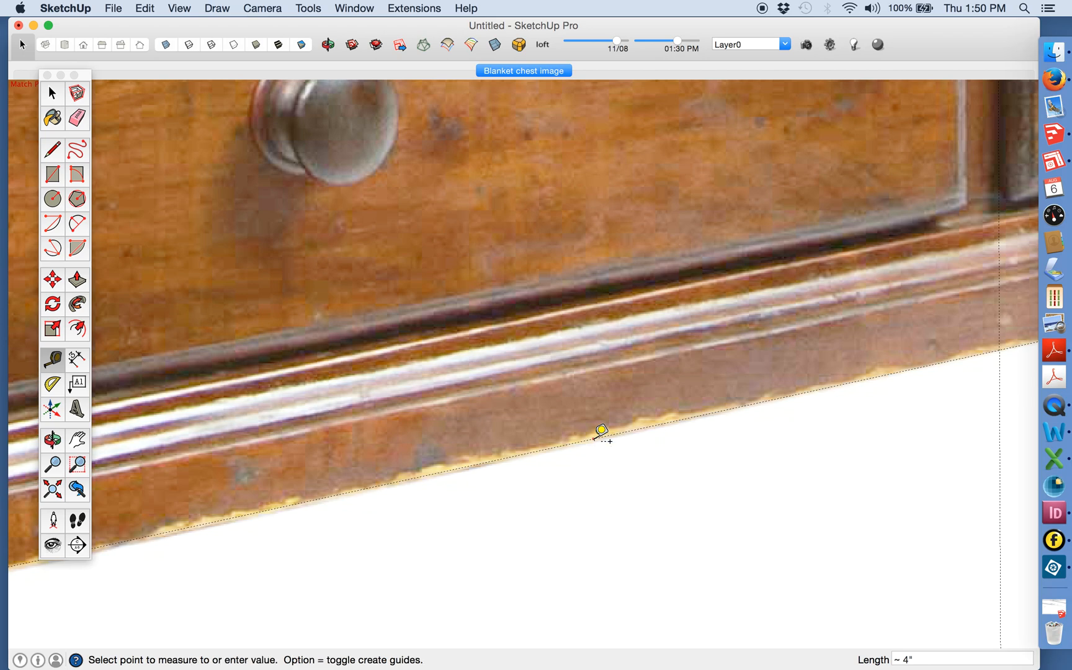
left_click(601, 382)
scroll(601, 383, "down", 6)
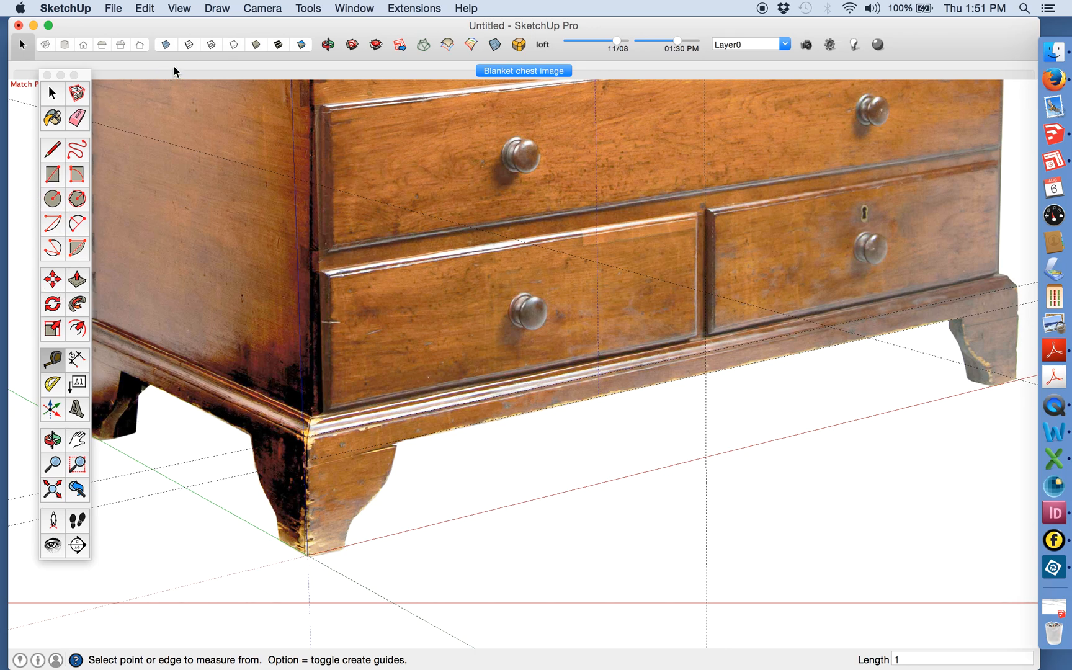
- Turn on X-ray faces and draw a vertical rectangle 21 inches by about 5 inches from the origin to the center and upper base guides
left_click(164, 44)
left_click(165, 45)
left_click(49, 175)
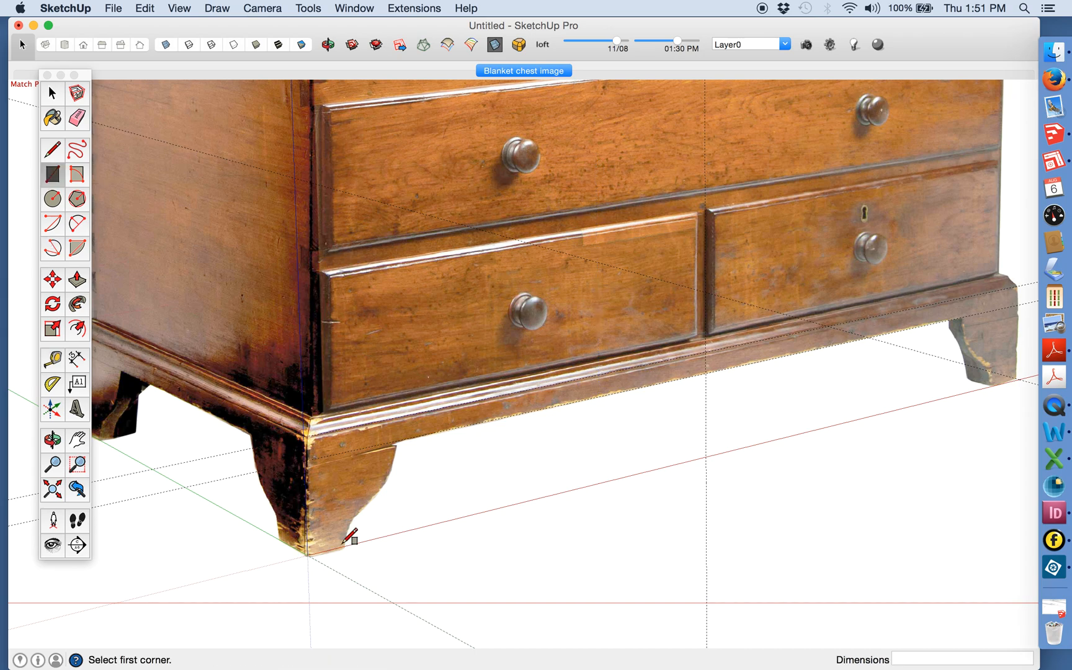
left_click(309, 553)
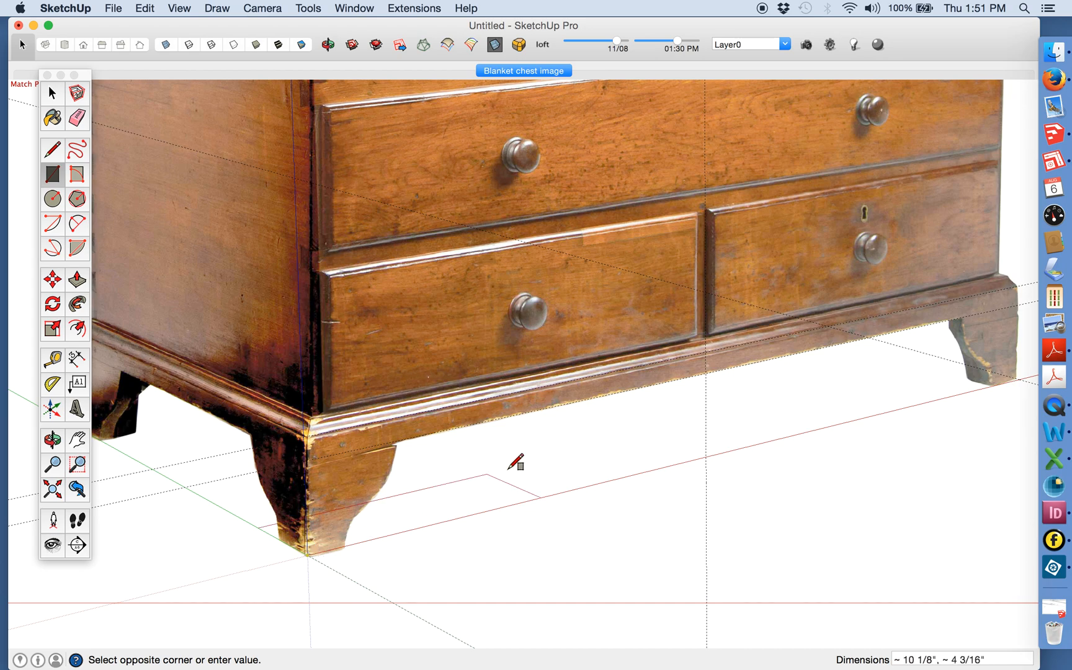
left_click(707, 353)
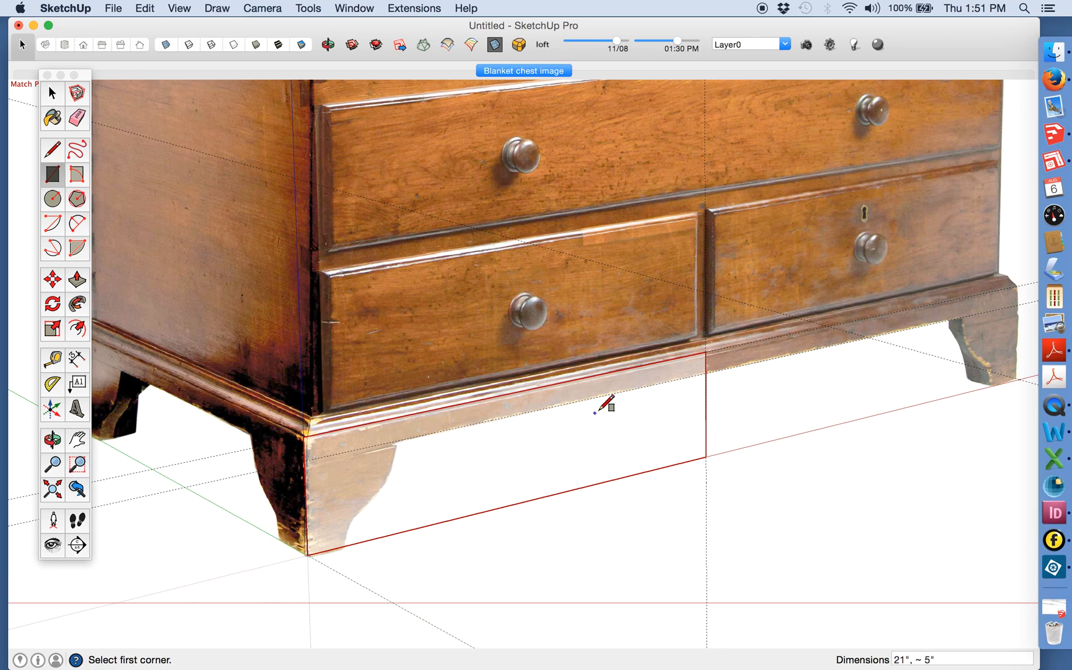
- Draw a line about 16 5/8 inches long on the lower base guide, from the rectangle's center-side edge to the top of the foot curve
scroll(615, 437, "up", 3)
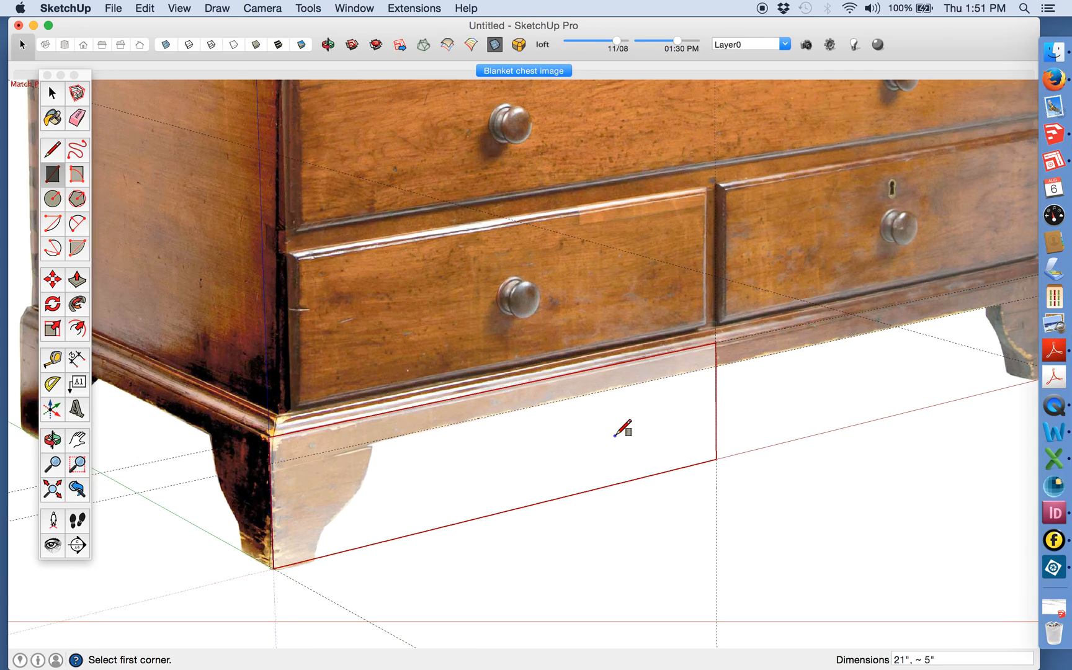
left_click(53, 362)
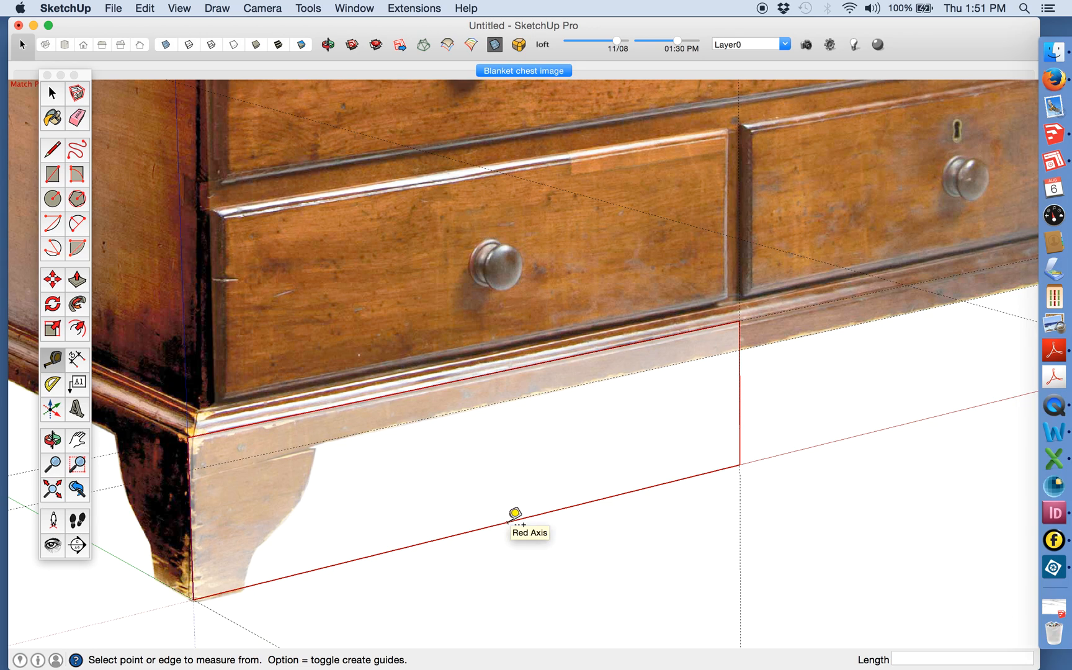
left_click(55, 149)
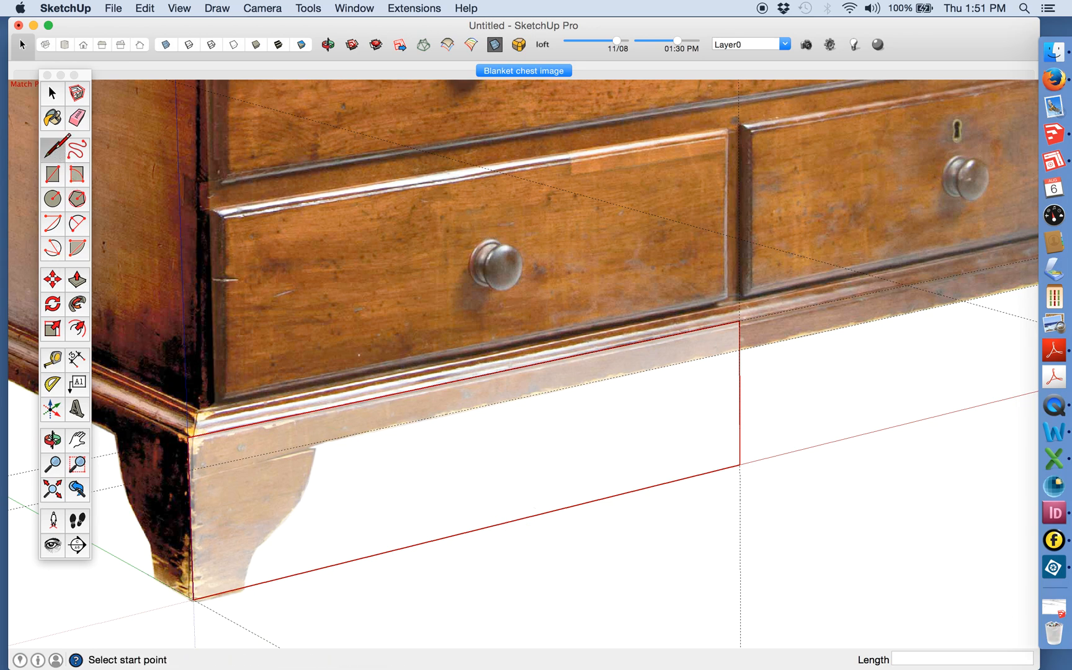
left_click(739, 352)
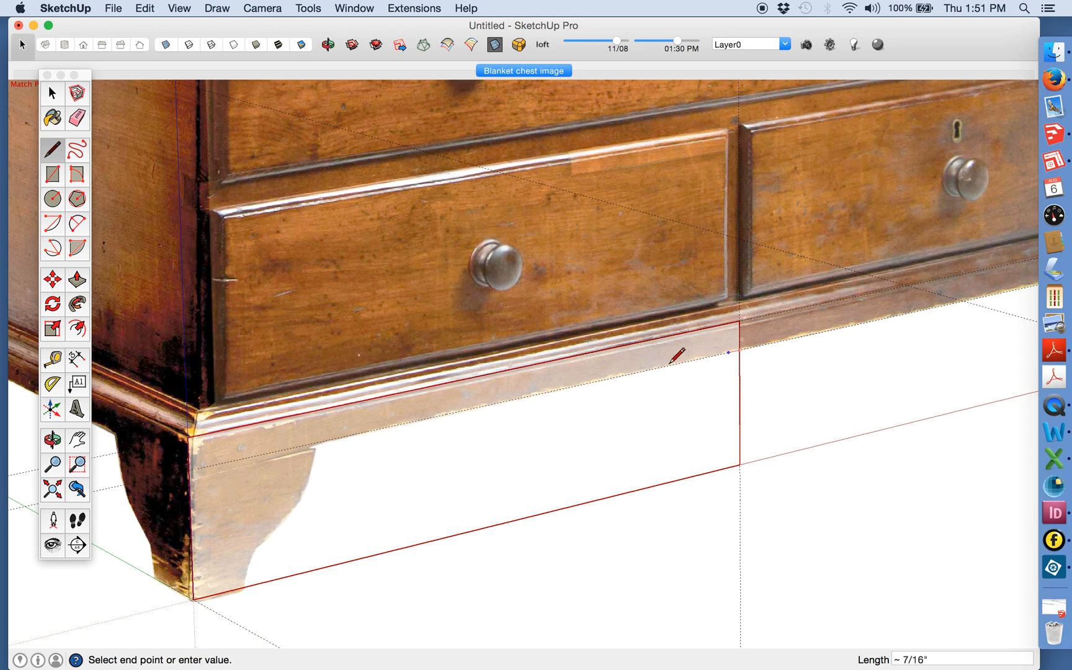
left_click(318, 443)
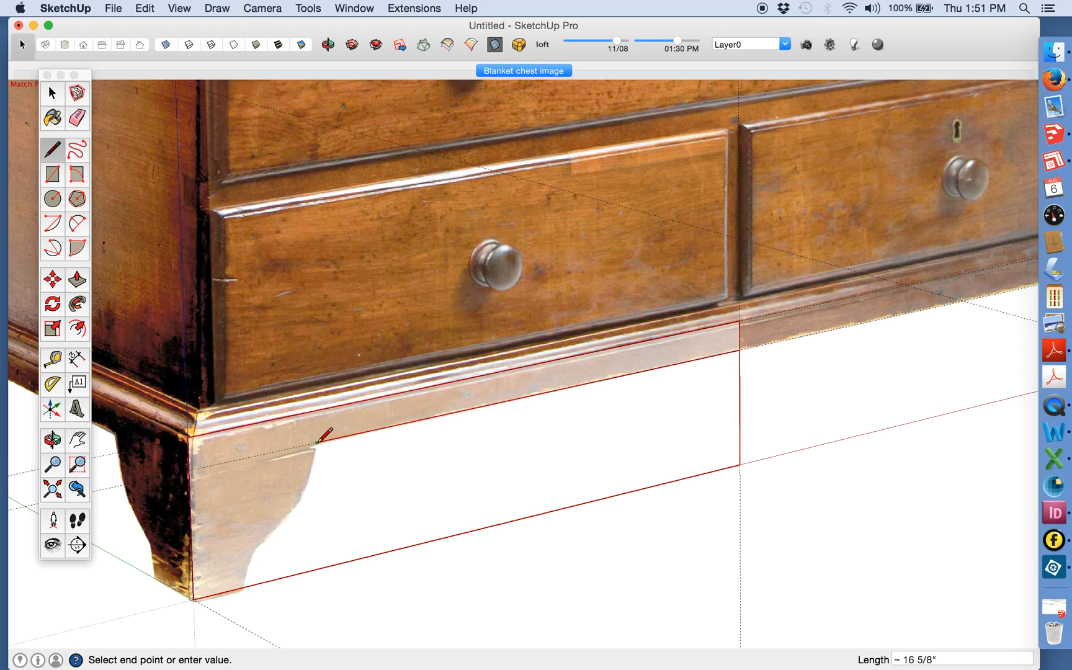
- Trace the foot's upper convex curve with a two-point arc from the end of the line to the notch in the profile
left_click(75, 227)
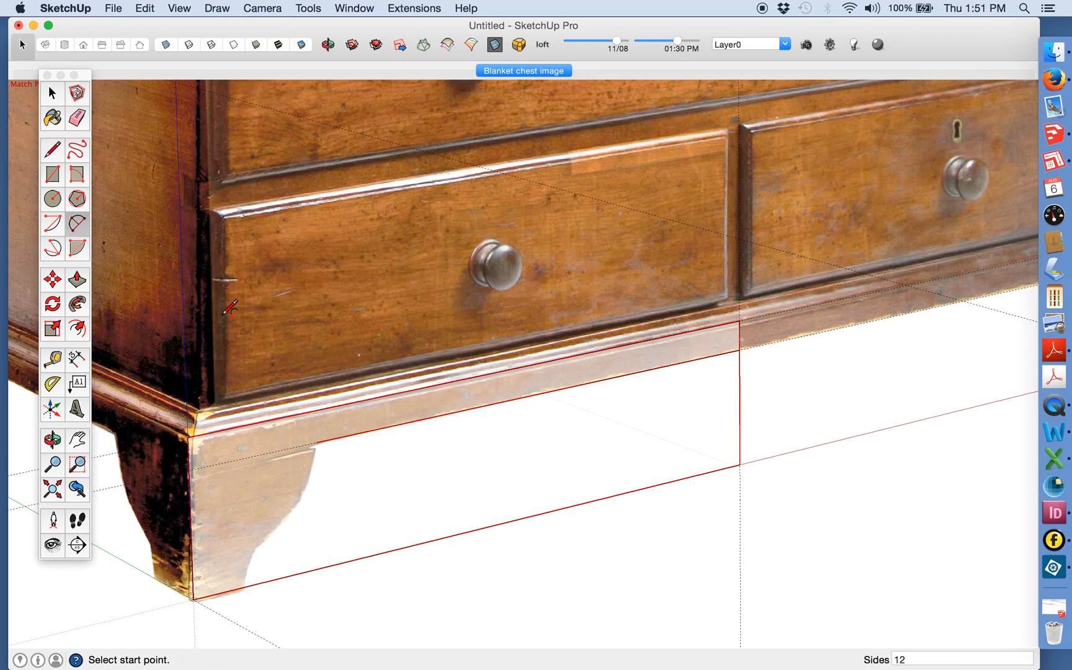
left_click(317, 442)
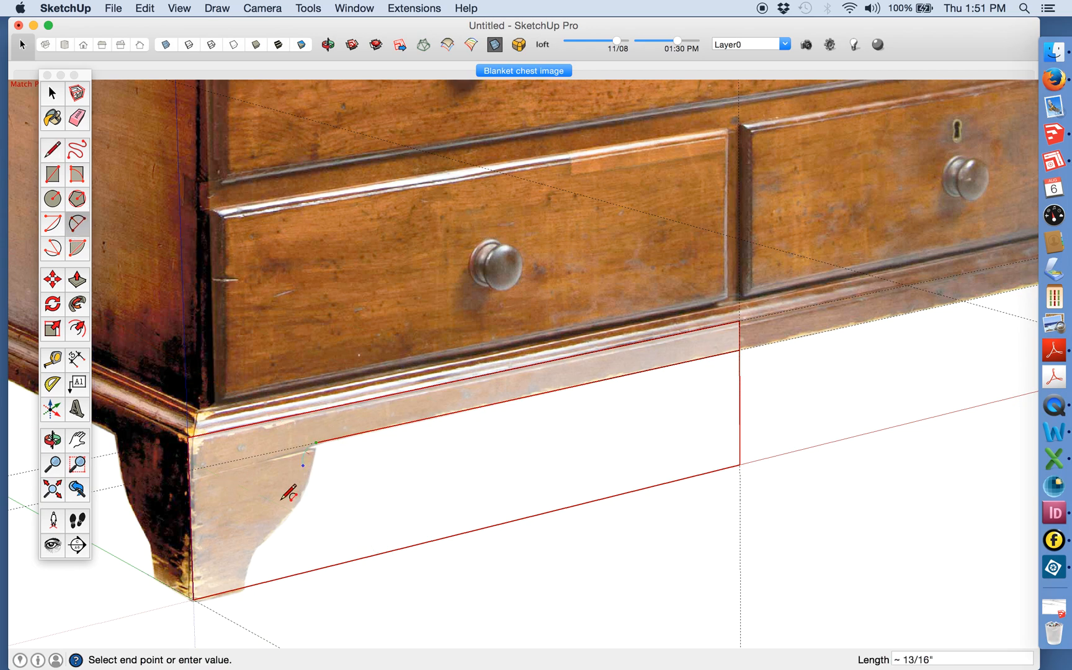
left_click(261, 542)
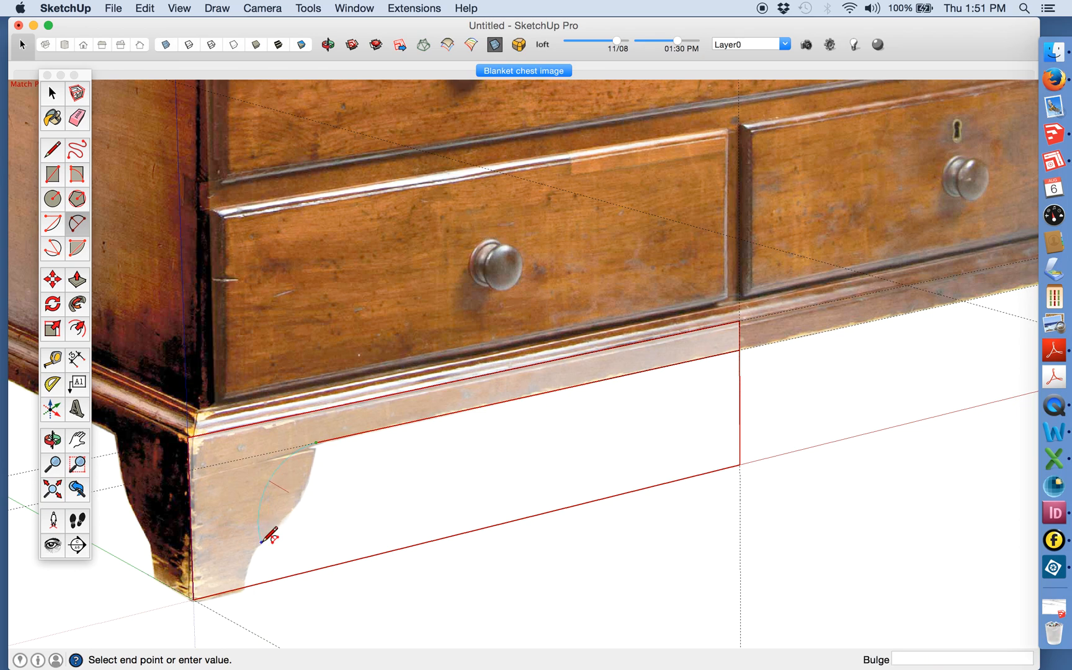
left_click(295, 513)
left_click(261, 542)
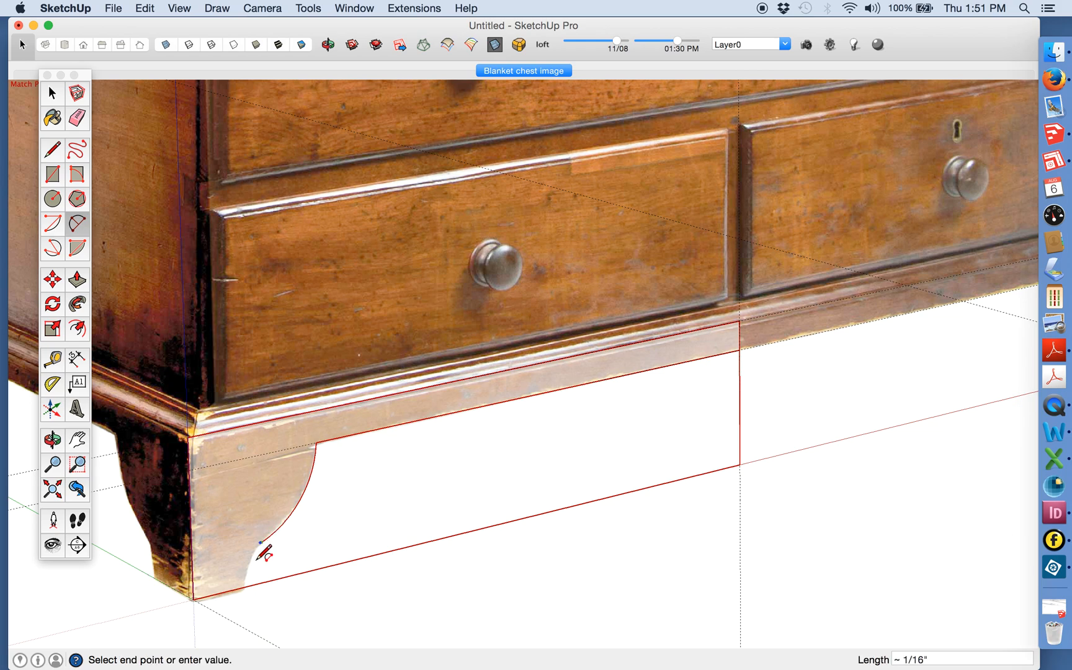
left_click(253, 582)
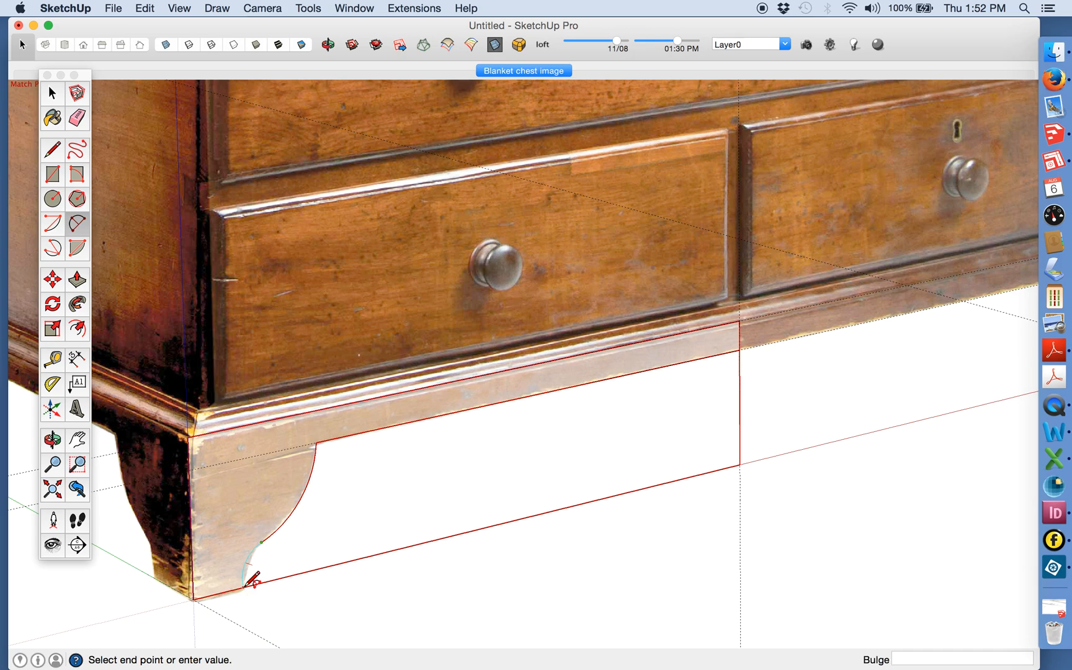
key("Escape")
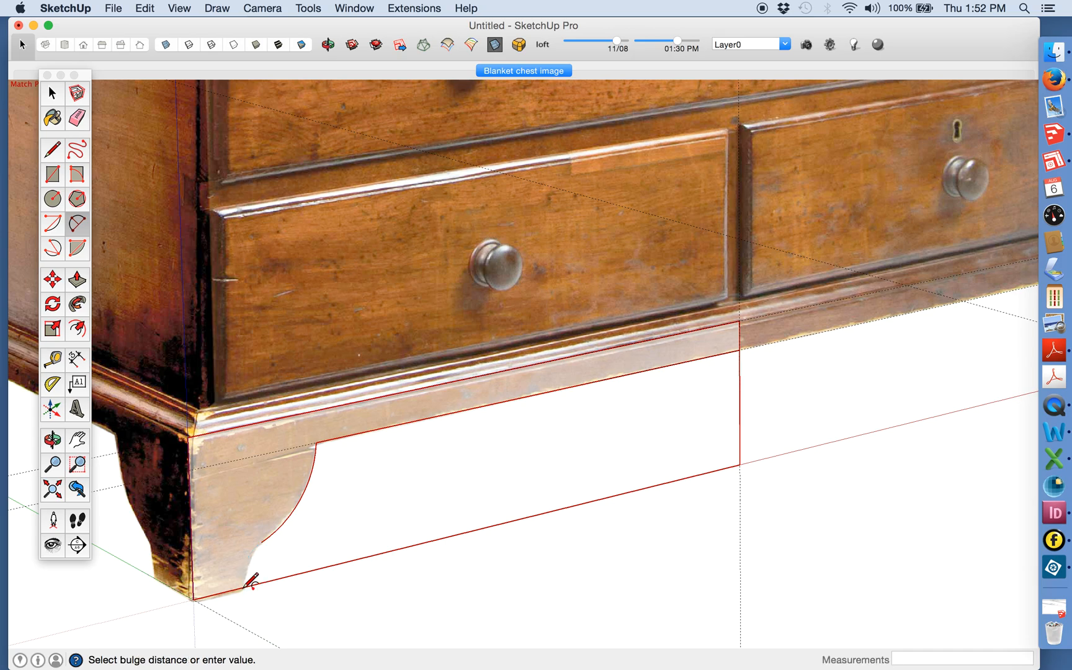
- Trace the foot's lower concave curve with an arc from the notch to the rectangle's bottom edge, with a bulge of about 3/16 inch
scroll(303, 552, "up", 5)
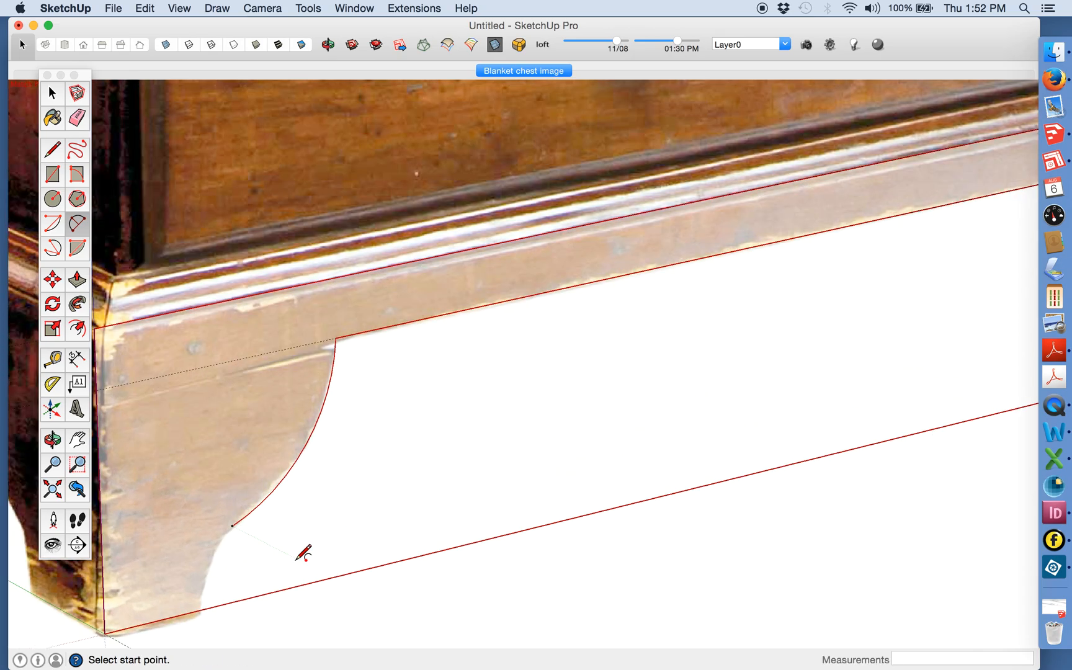
left_click(232, 526)
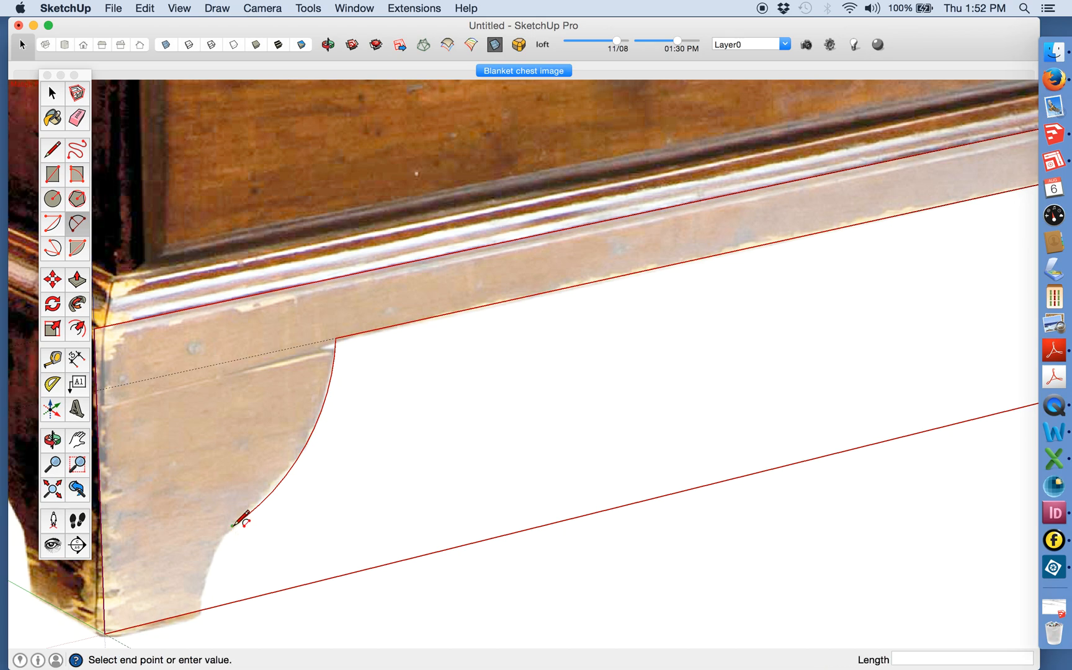
left_click(201, 610)
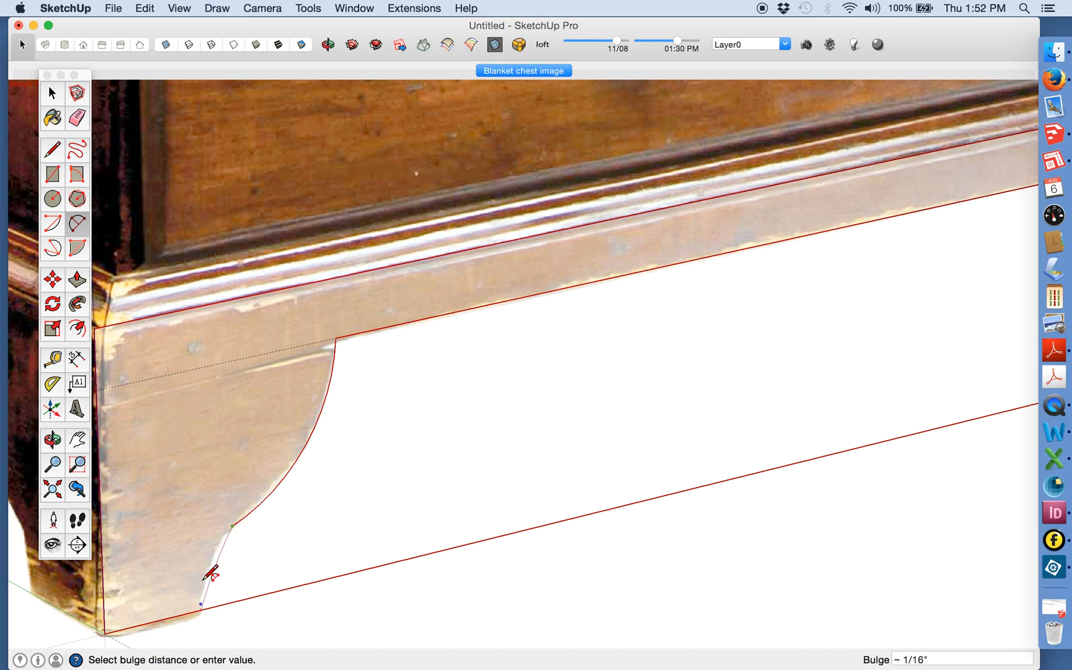
left_click(216, 566)
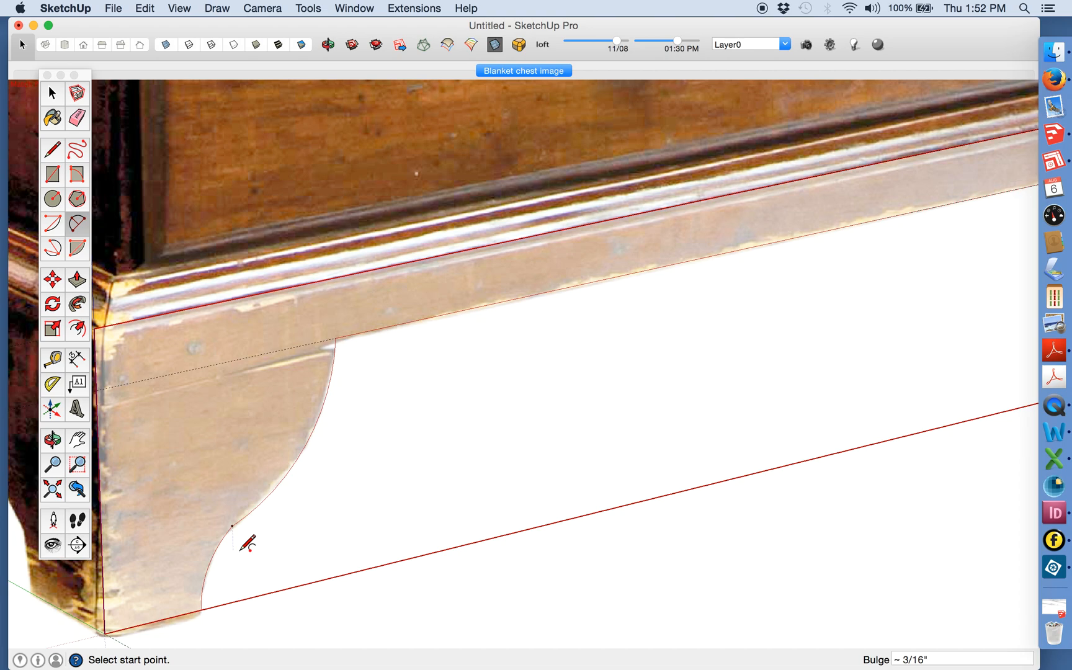
- Delete the rectangle's bottom edge beyond the foot and the leftover vertical edge below the base line at the chest's center
scroll(247, 543, "down", 5)
left_click(53, 93)
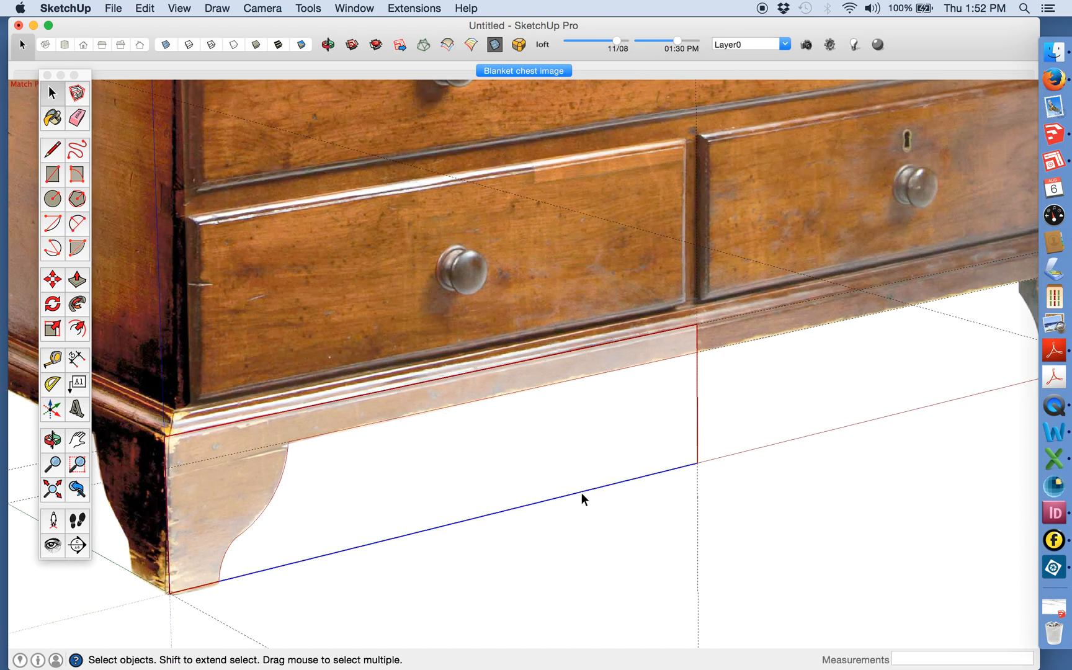
key("Delete")
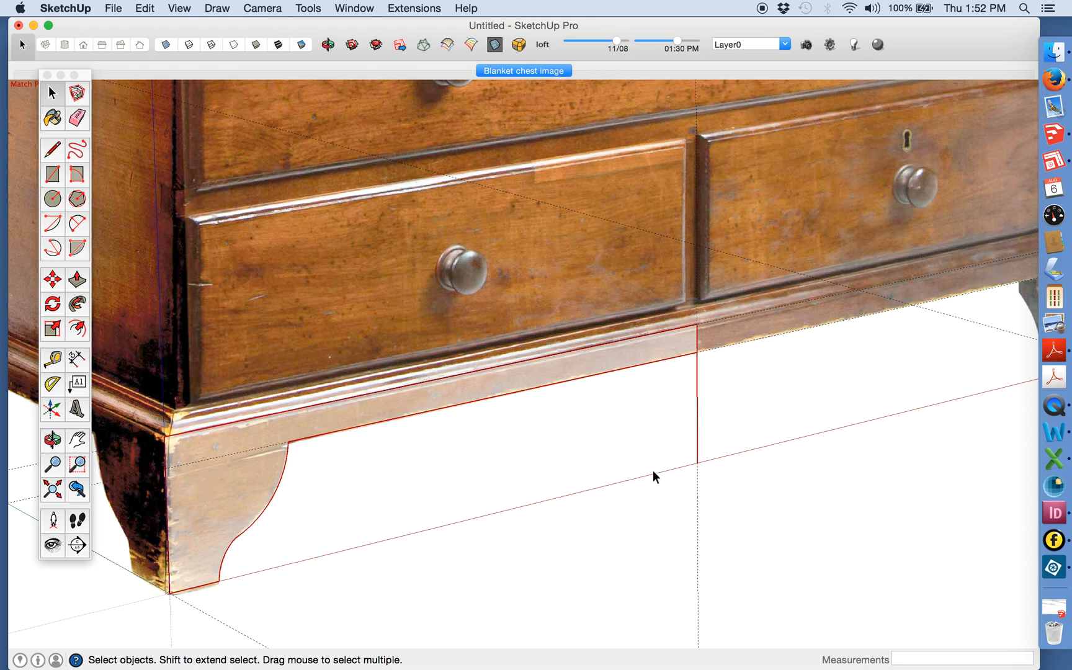
left_click(696, 423)
key("Delete")
- Extrude the base profile backward to a thickness of 7/8 inch
left_click(62, 444)
left_click_drag(367, 426, 306, 434)
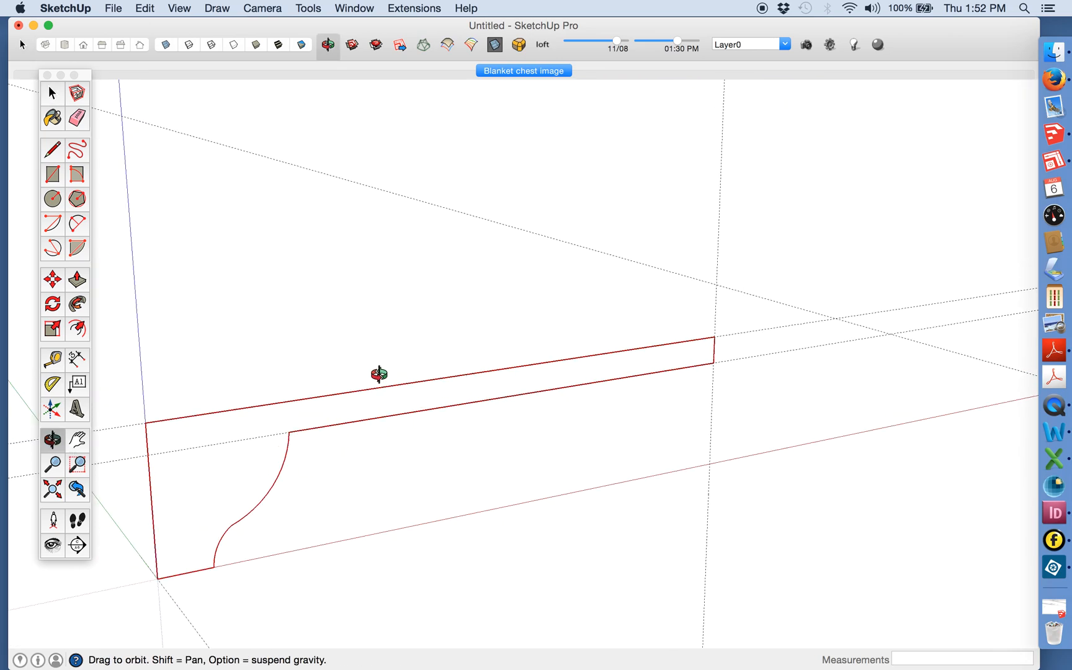
left_click(78, 287)
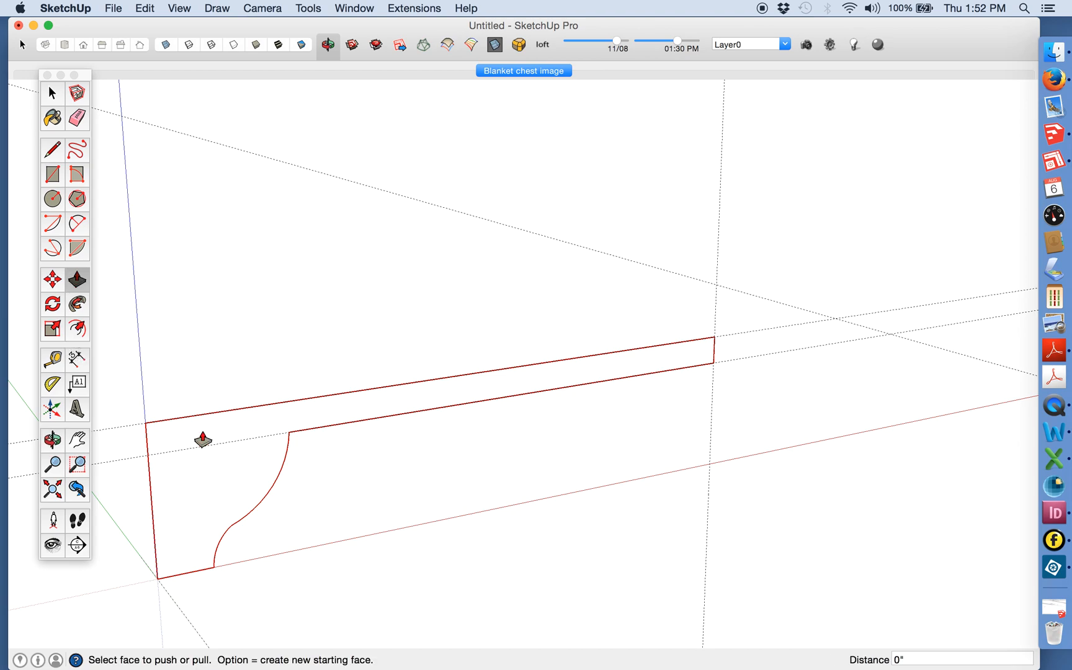
left_click(228, 464)
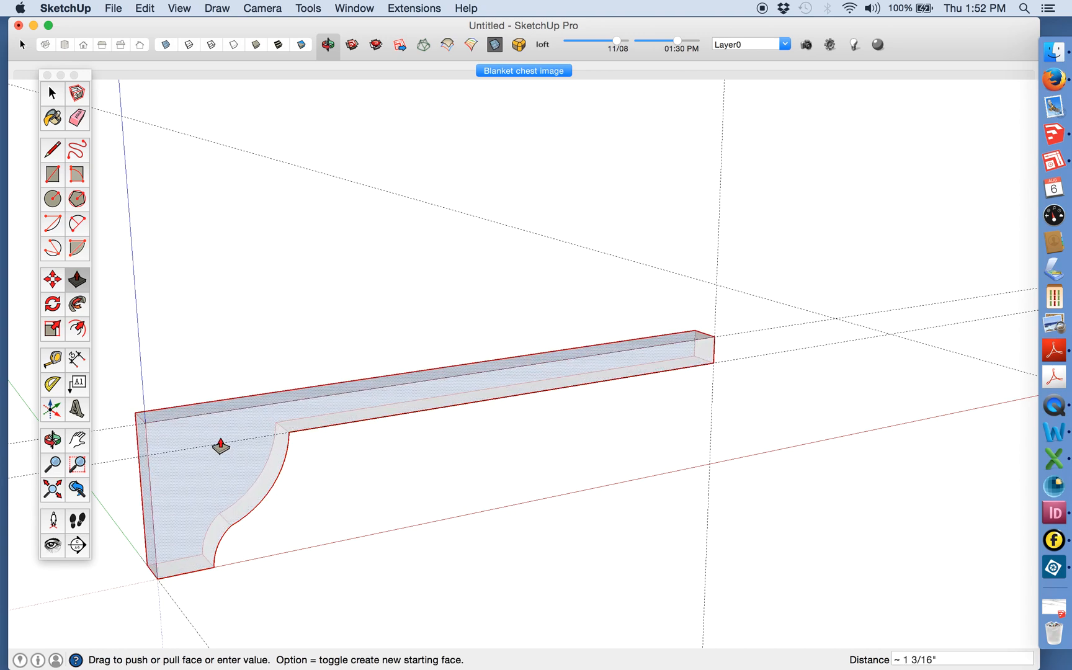
type("7/")
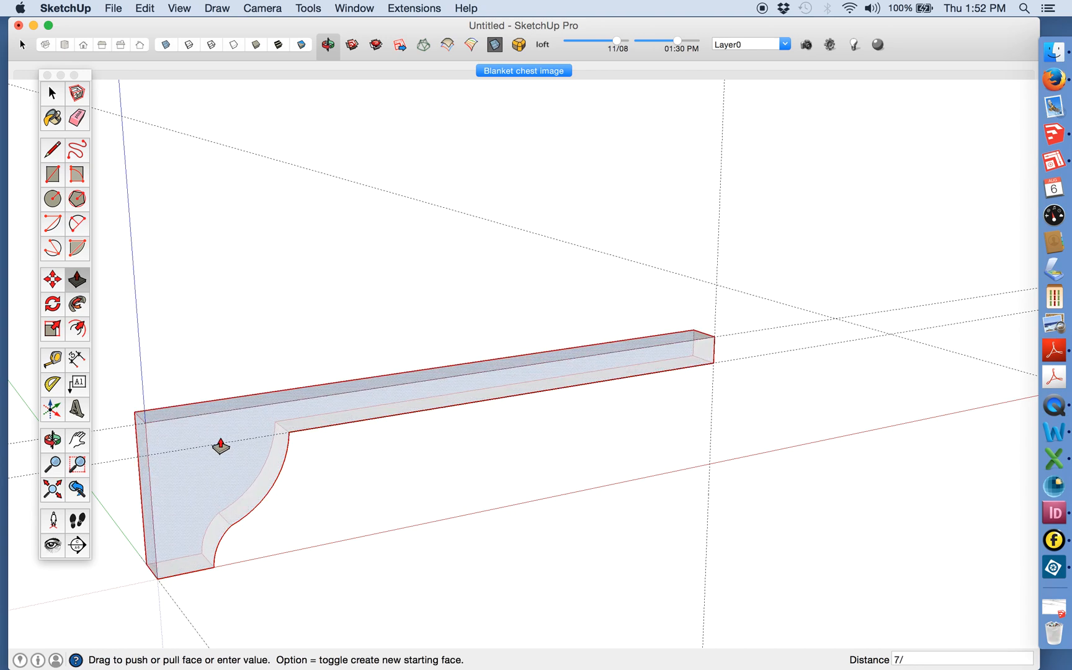
type("8")
key("Return")
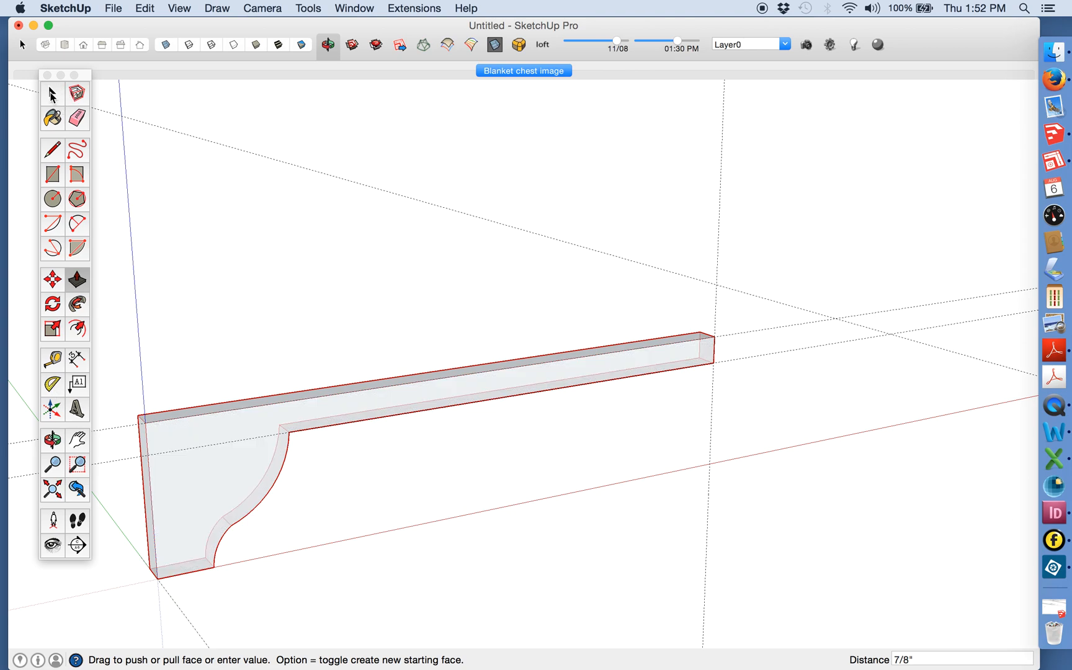
- Make the whole base piece a component named base and restore the matched photo view
key("space")
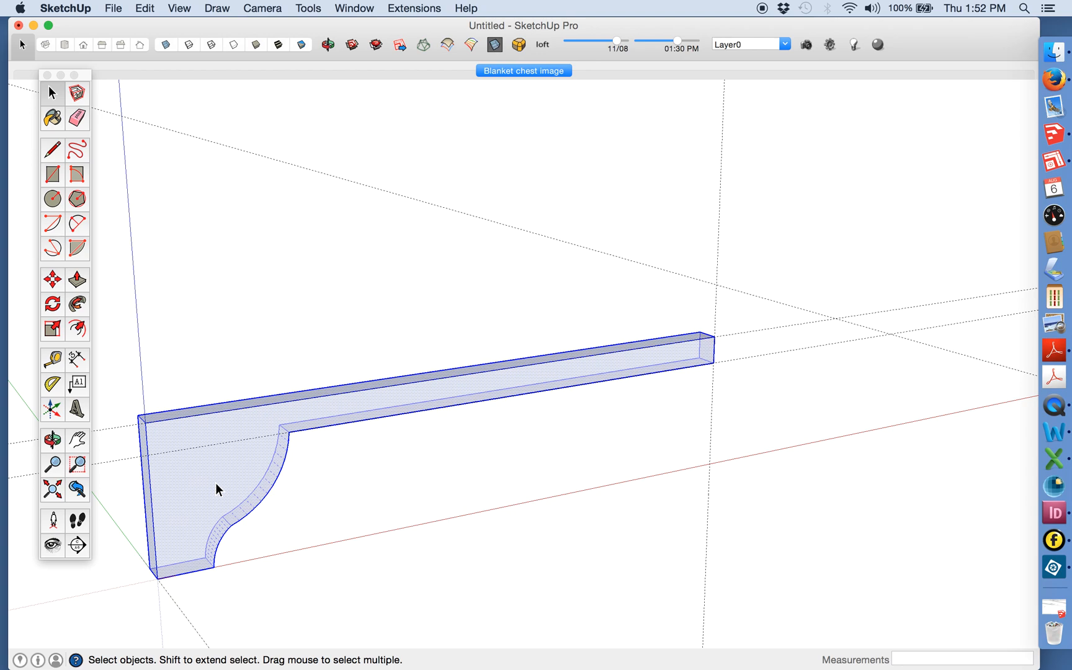
type("g")
type("base")
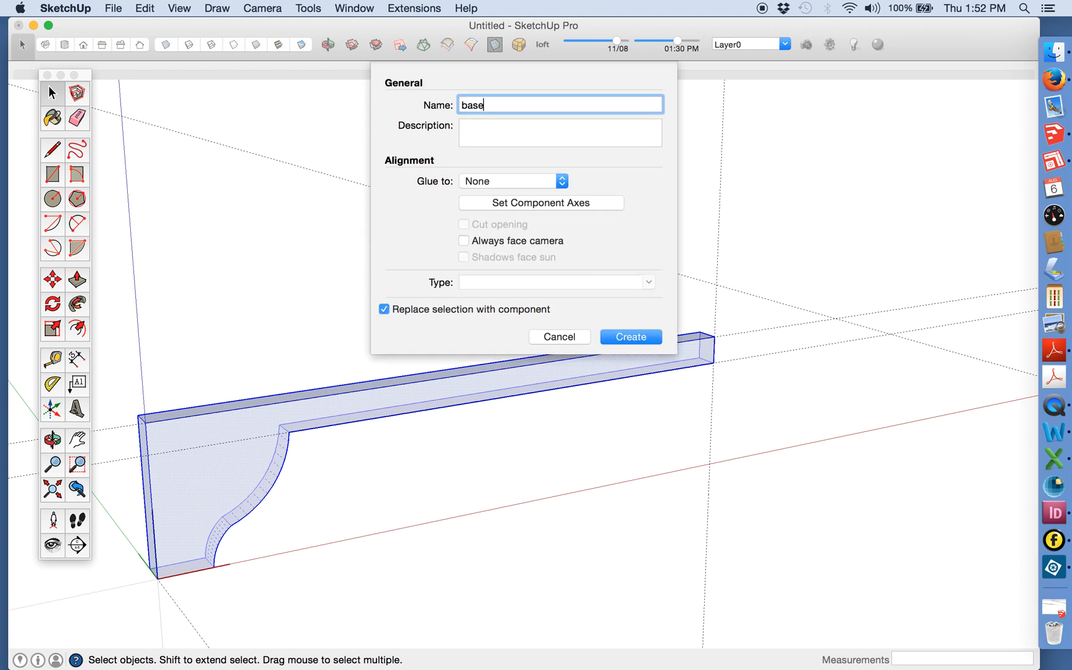
key("Return")
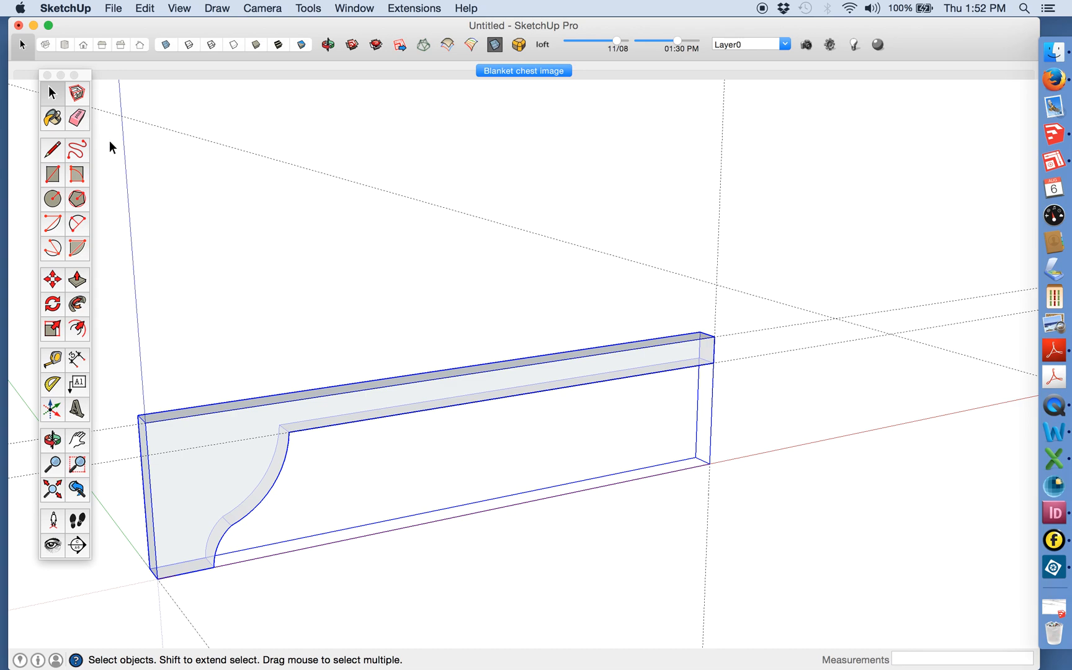
left_click(397, 261)
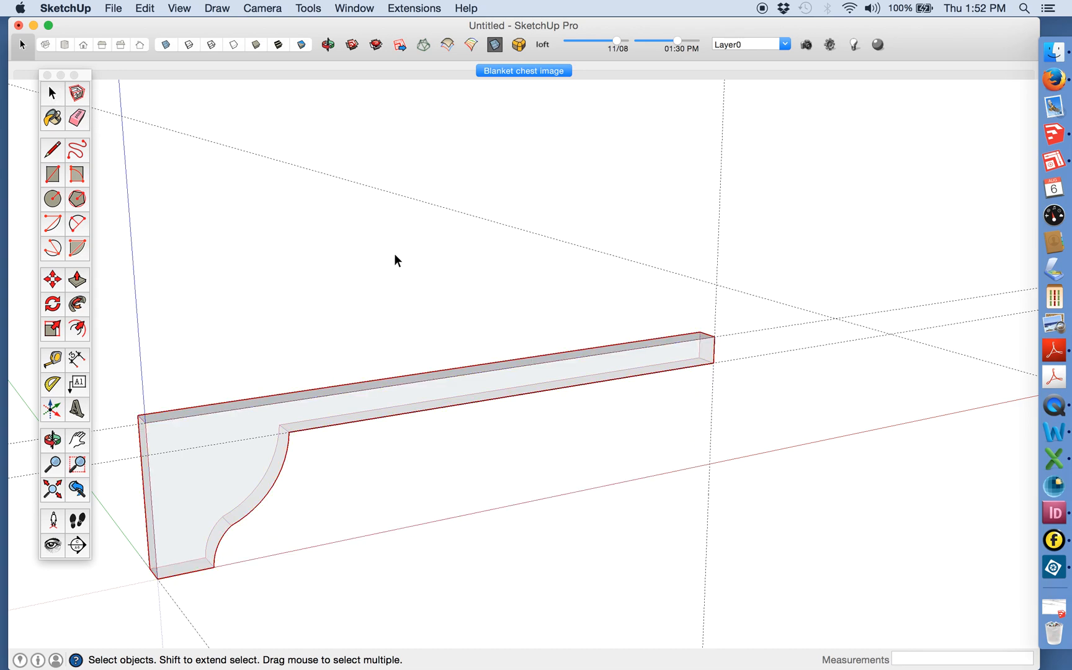
left_click(535, 73)
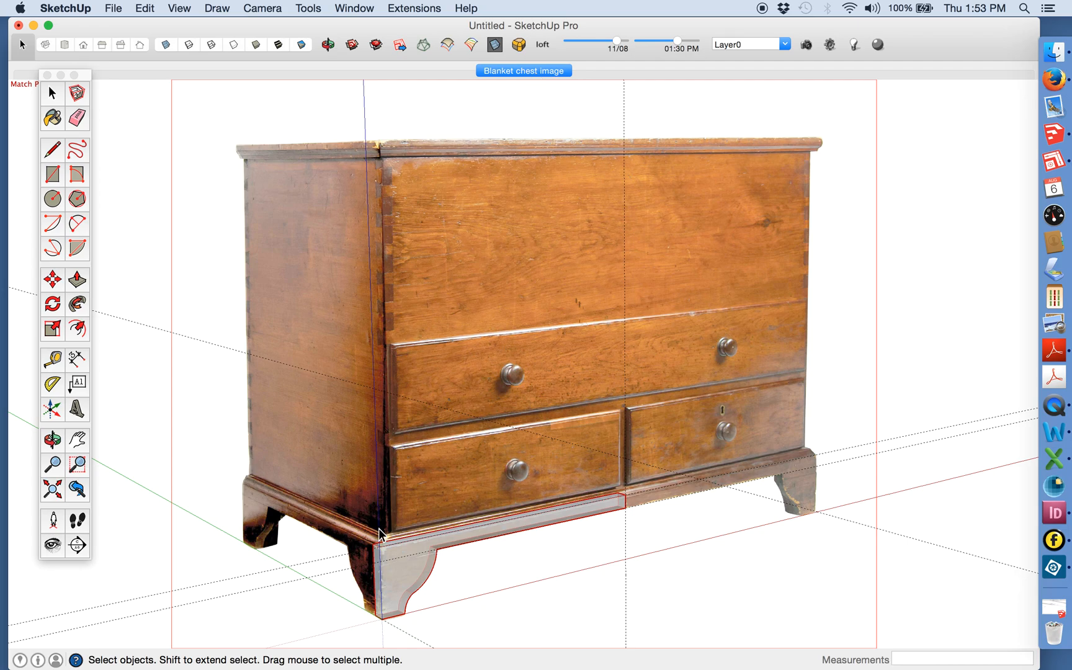
- Add a guide line across the base's top face, 7/8 inch in from its outer end edge
scroll(378, 527, "up", 5)
scroll(379, 529, "up", 4)
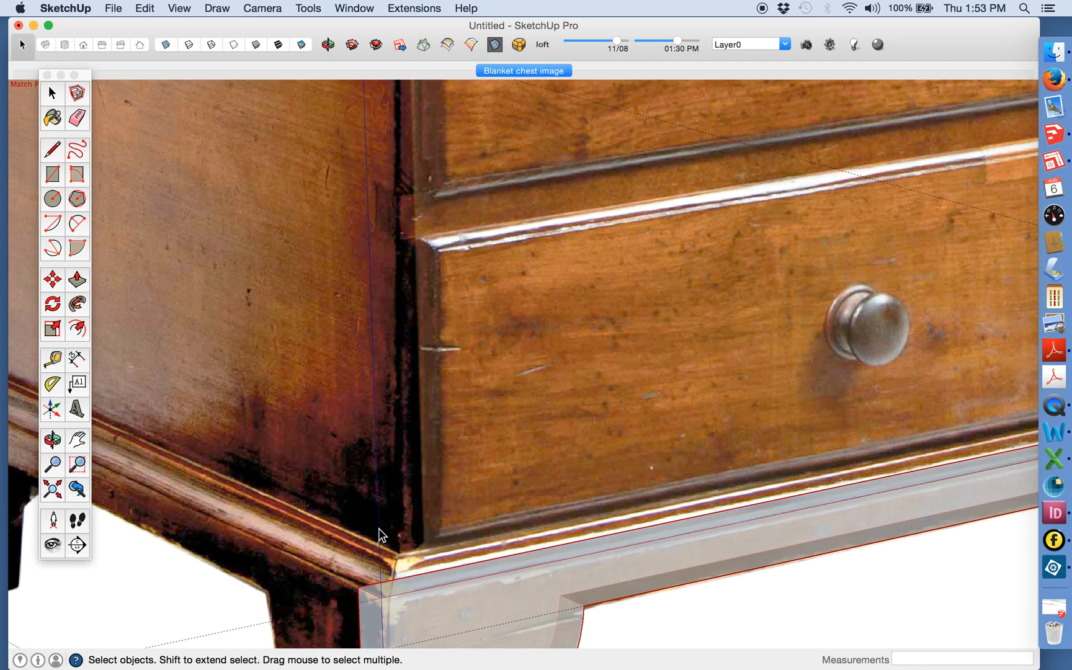
scroll(371, 607, "up", 5)
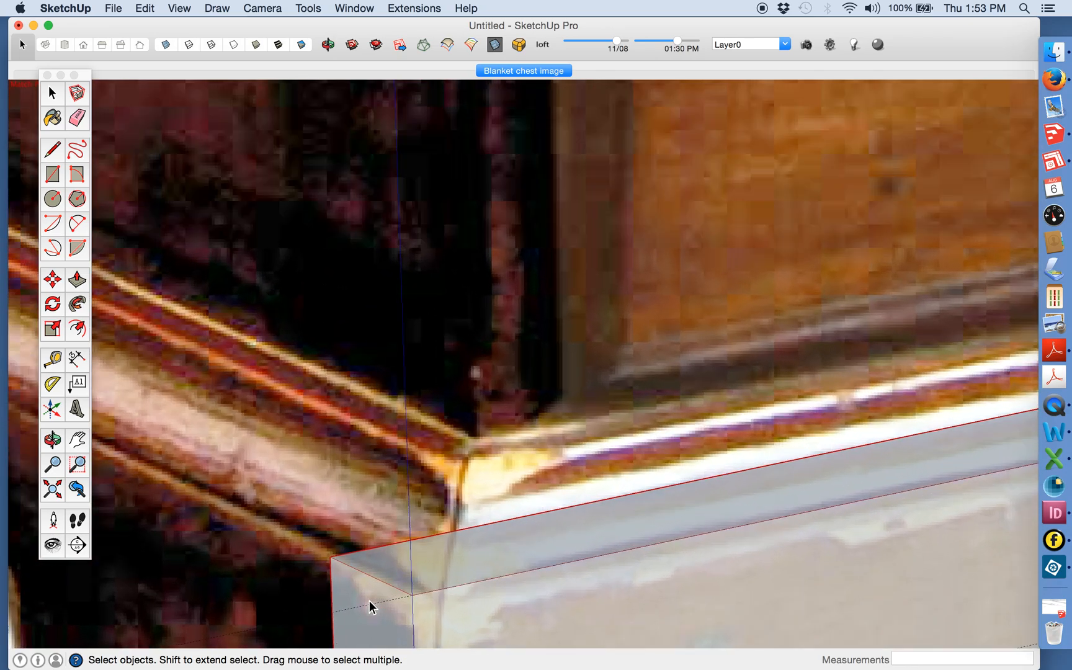
left_click(55, 362)
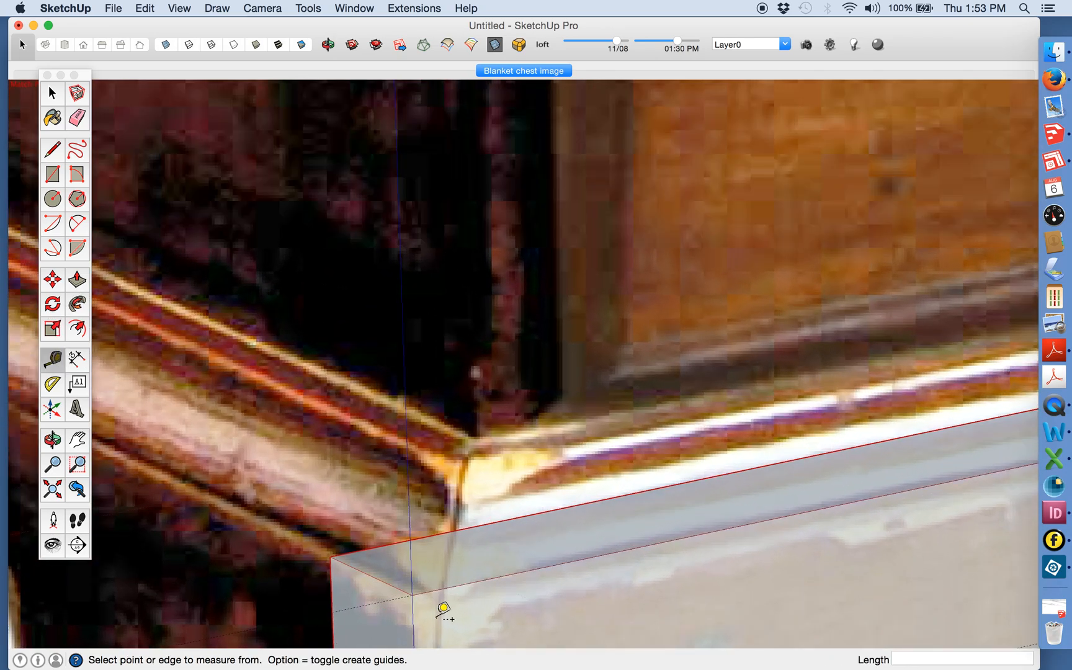
left_click(378, 577)
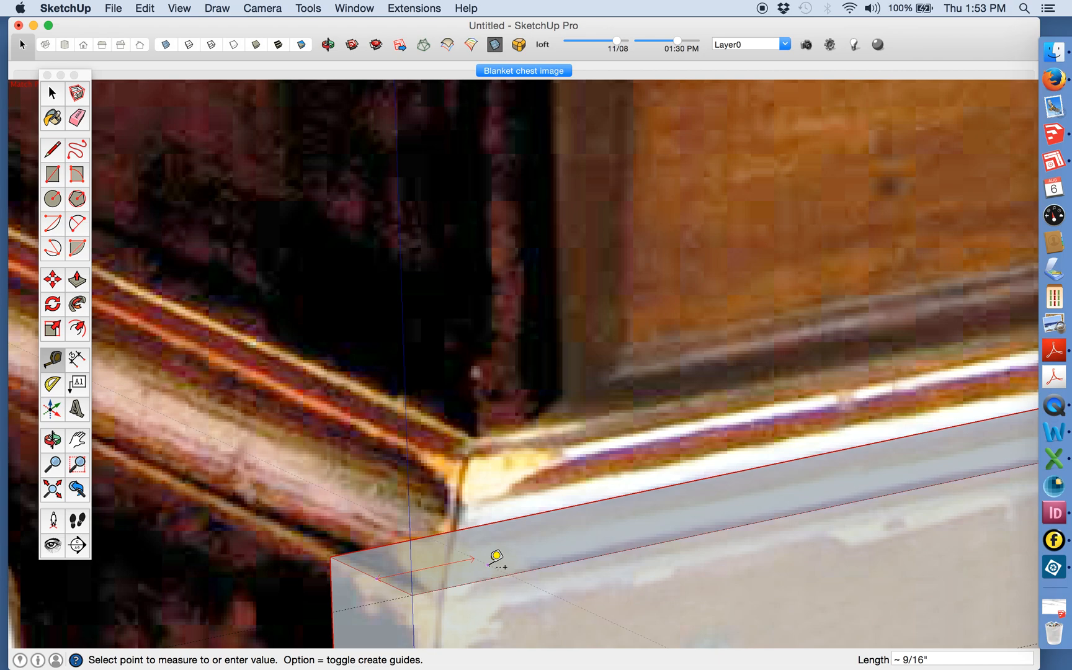
type("7/")
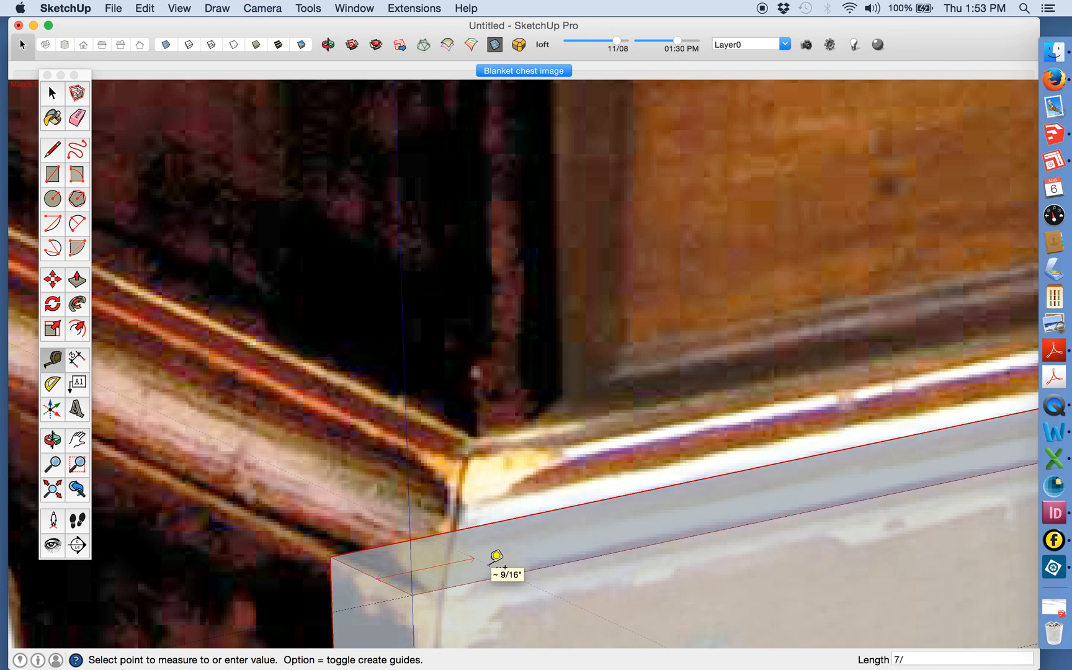
type("8")
key("Return")
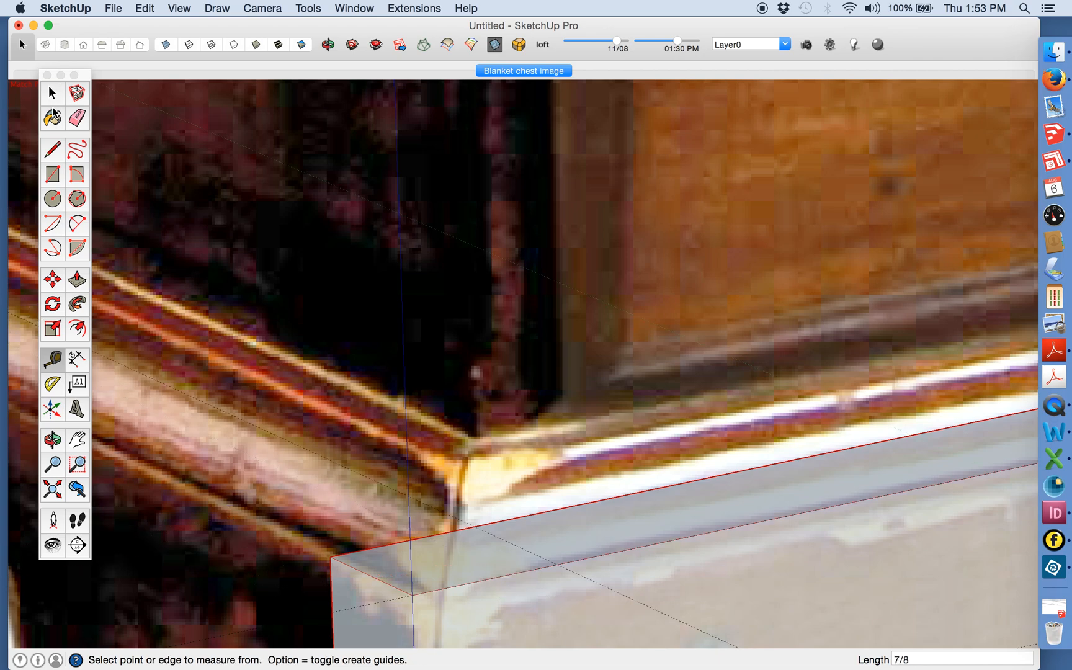
key("space")
double_click(648, 596)
left_click(48, 151)
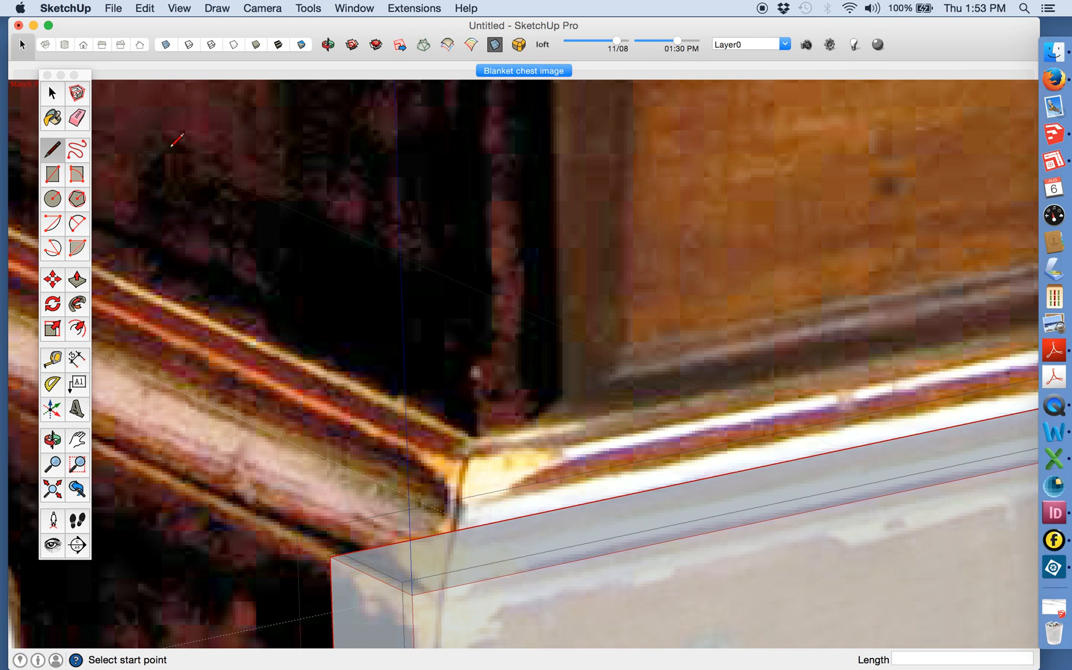
key("space")
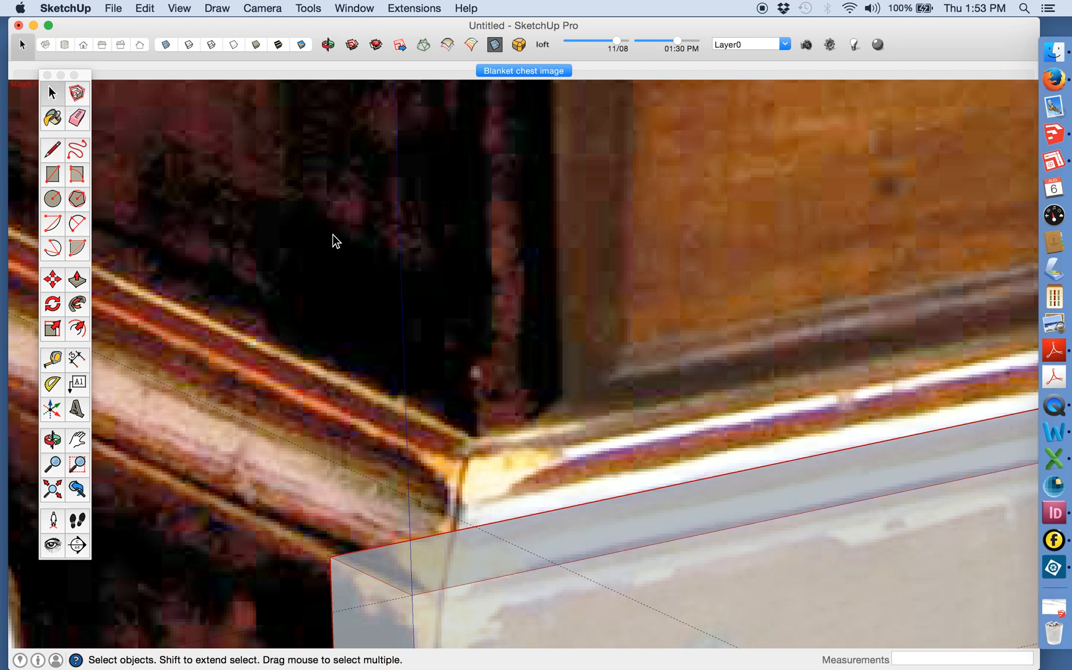
left_click(53, 174)
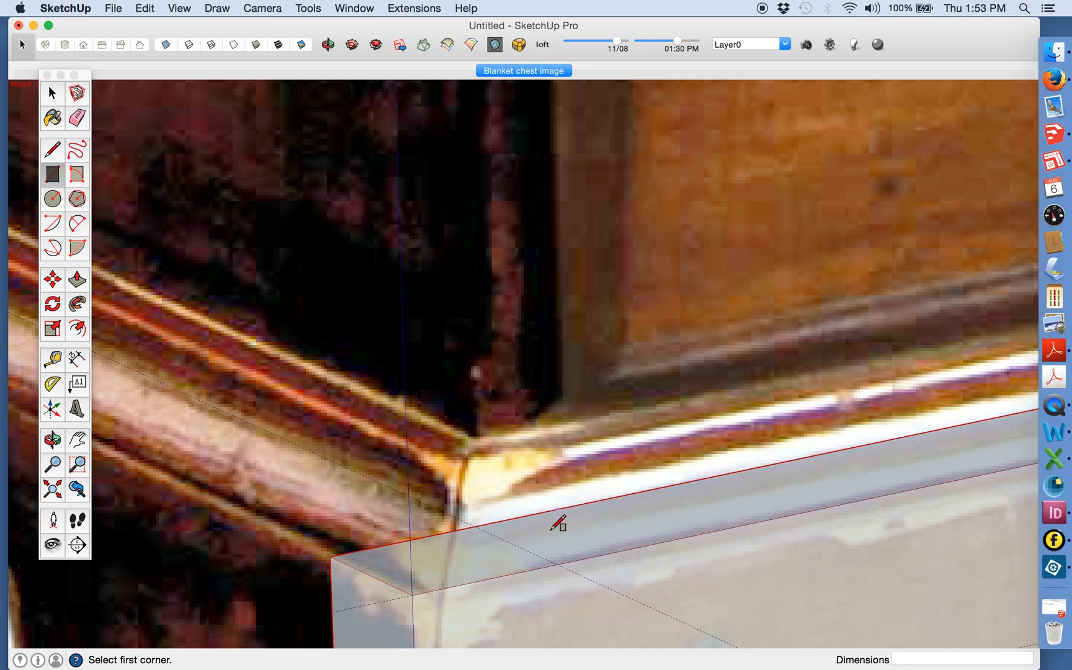
left_click(558, 565)
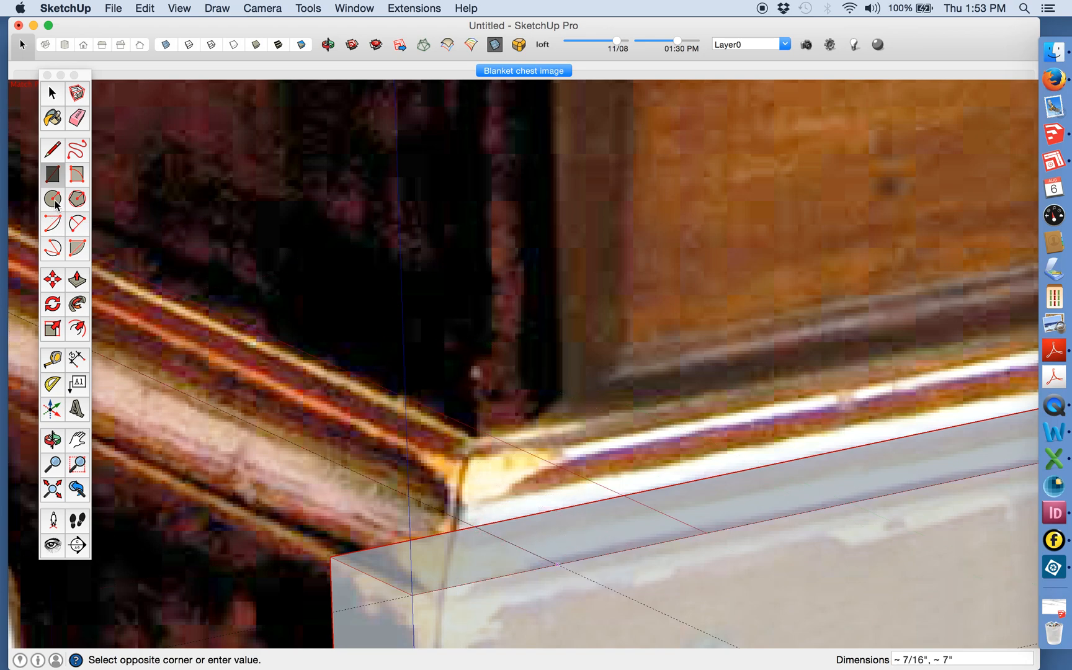
left_click(52, 93)
left_click(536, 69)
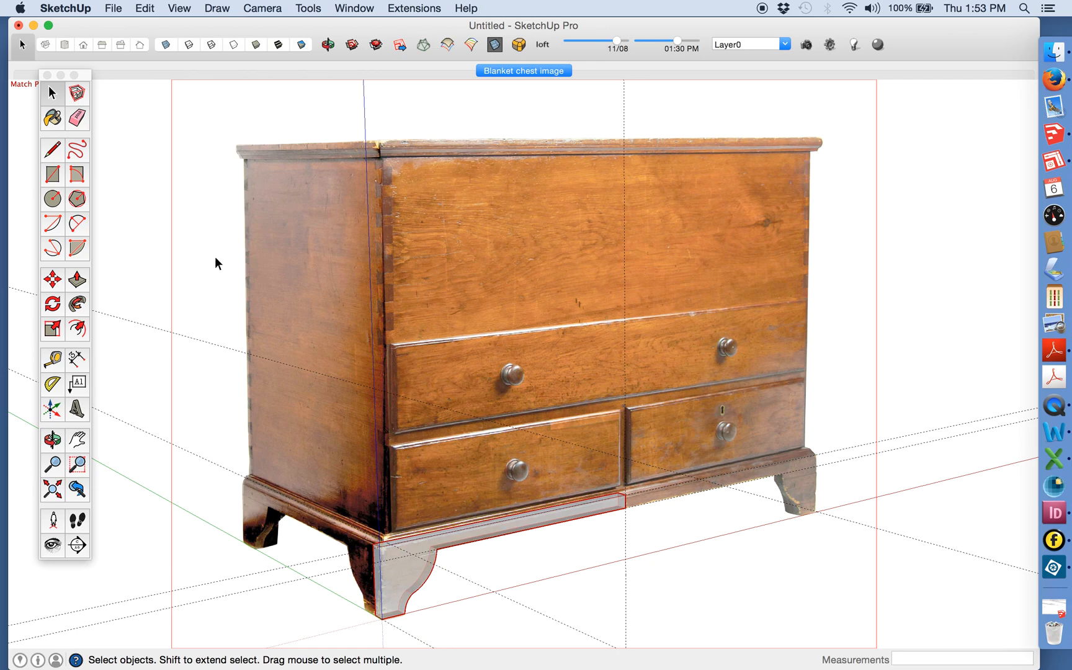
- Place a horizontal guide about 25 1/4 inches above the base's top back edge, aligned with the underside of the lid
left_click(53, 358)
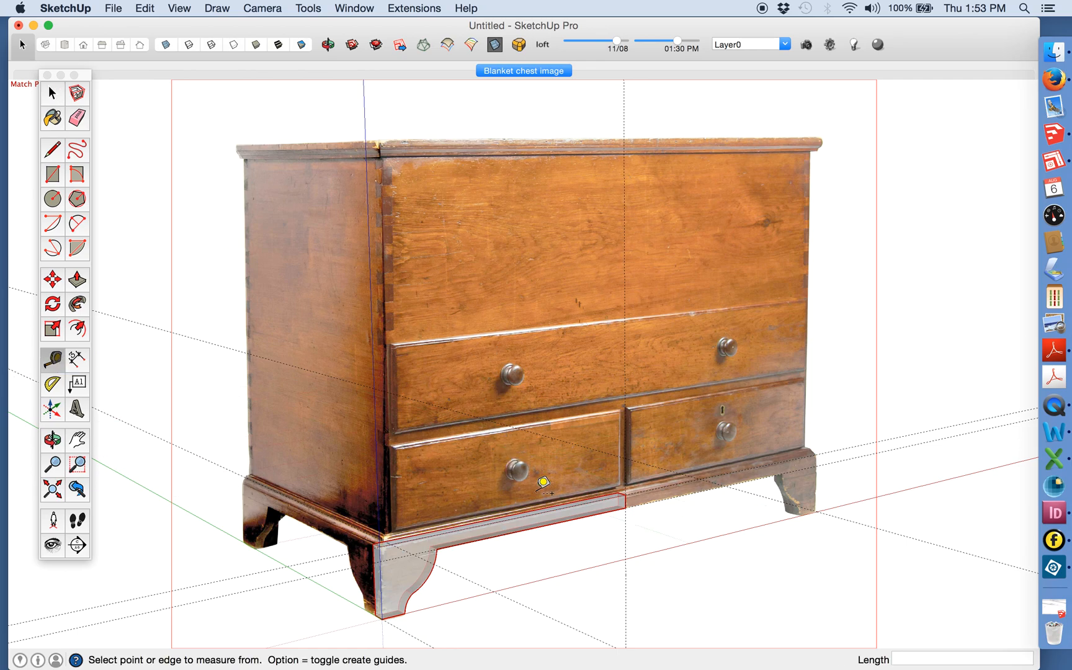
scroll(543, 482, "up", 5)
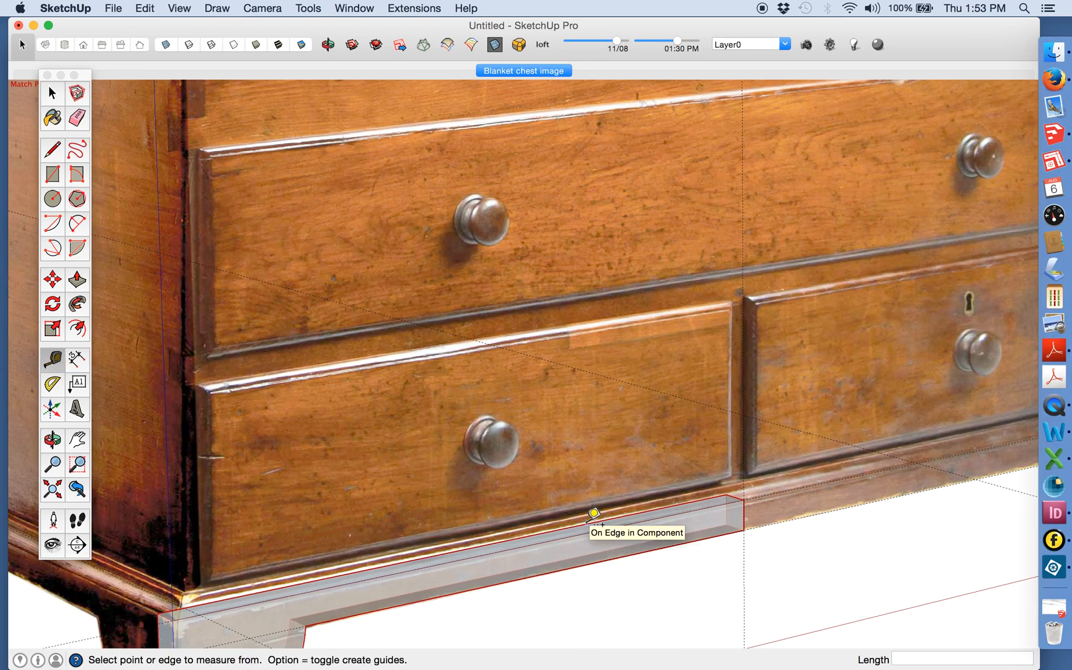
left_click(594, 514)
scroll(593, 512, "down", 10)
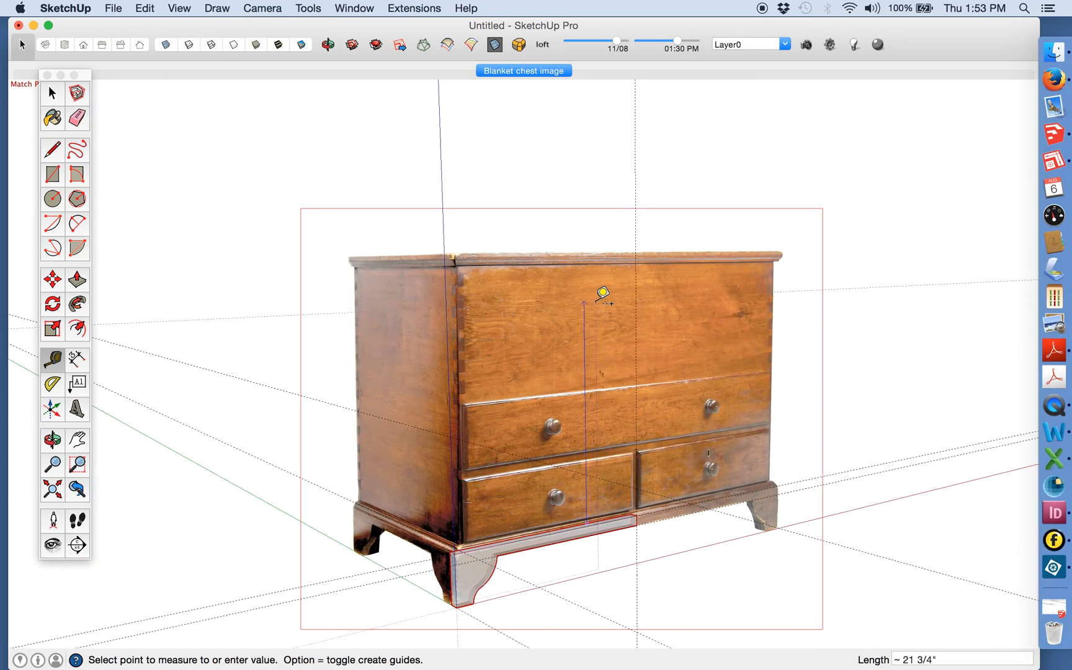
scroll(603, 294, "up", 8)
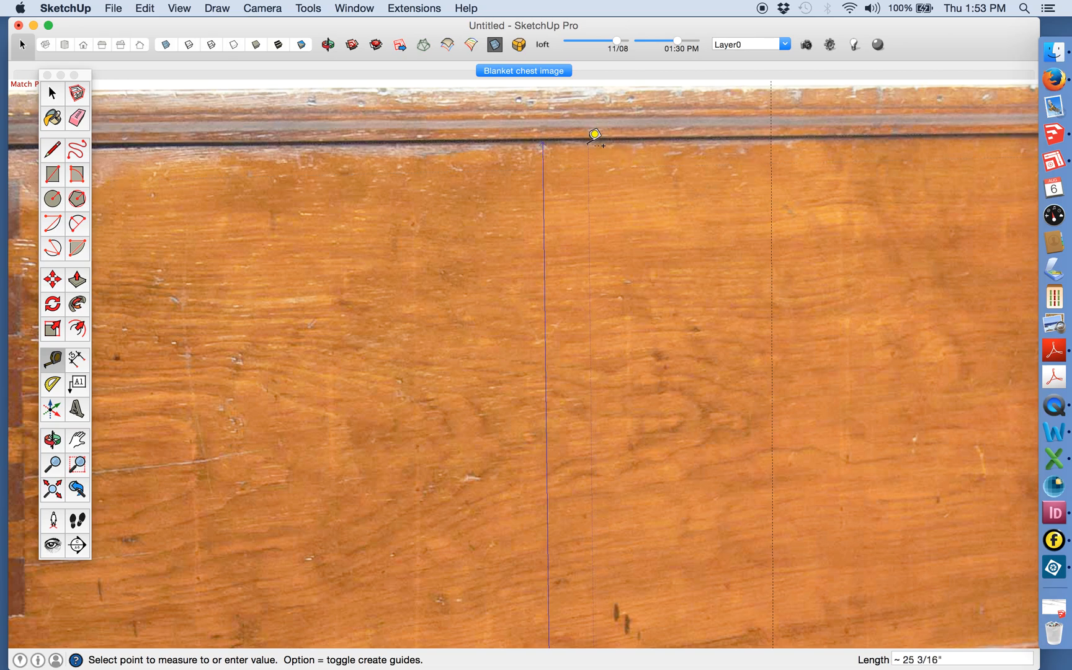
left_click(592, 130)
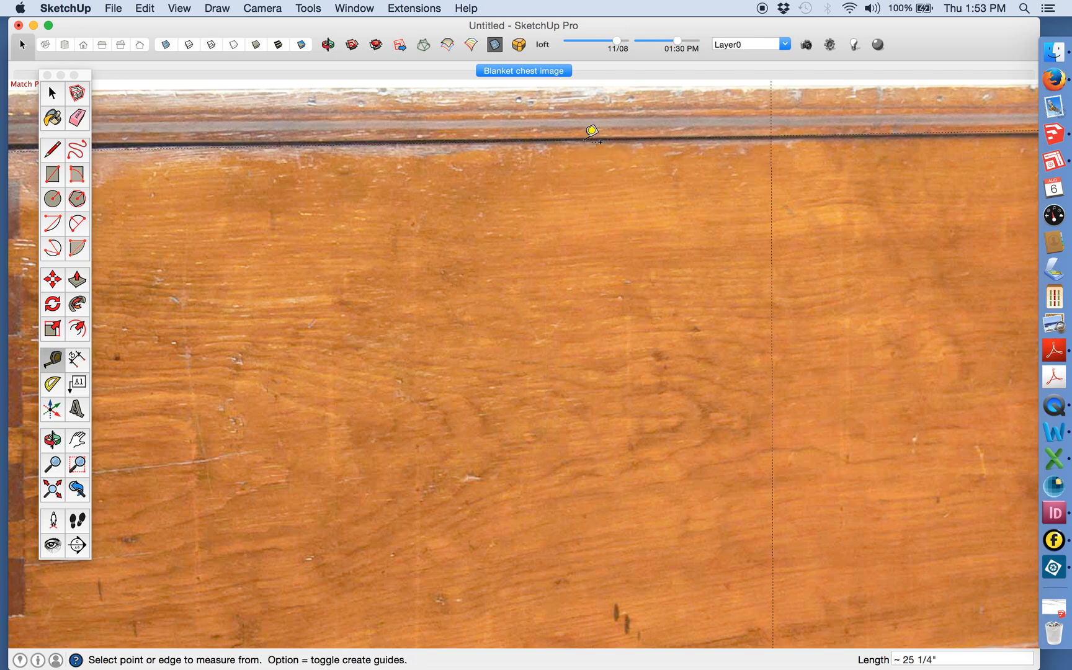
- Add a vertical guide about 28 7/8 inches long upward from the base's top back corner at the chest's center
scroll(592, 130, "down", 7)
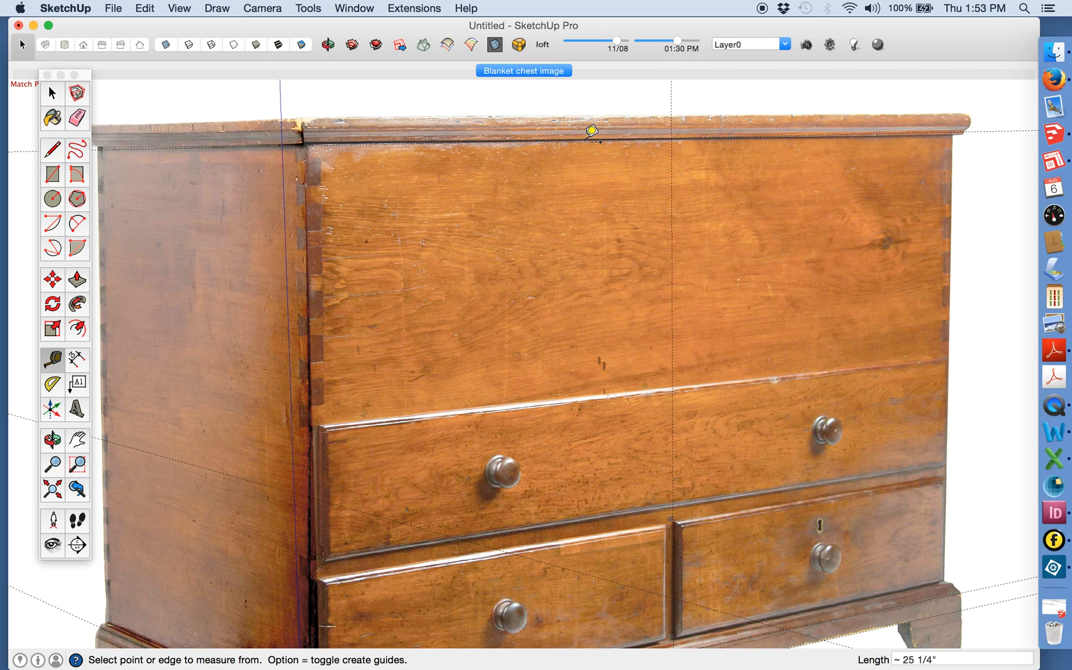
scroll(553, 457, "down", 3)
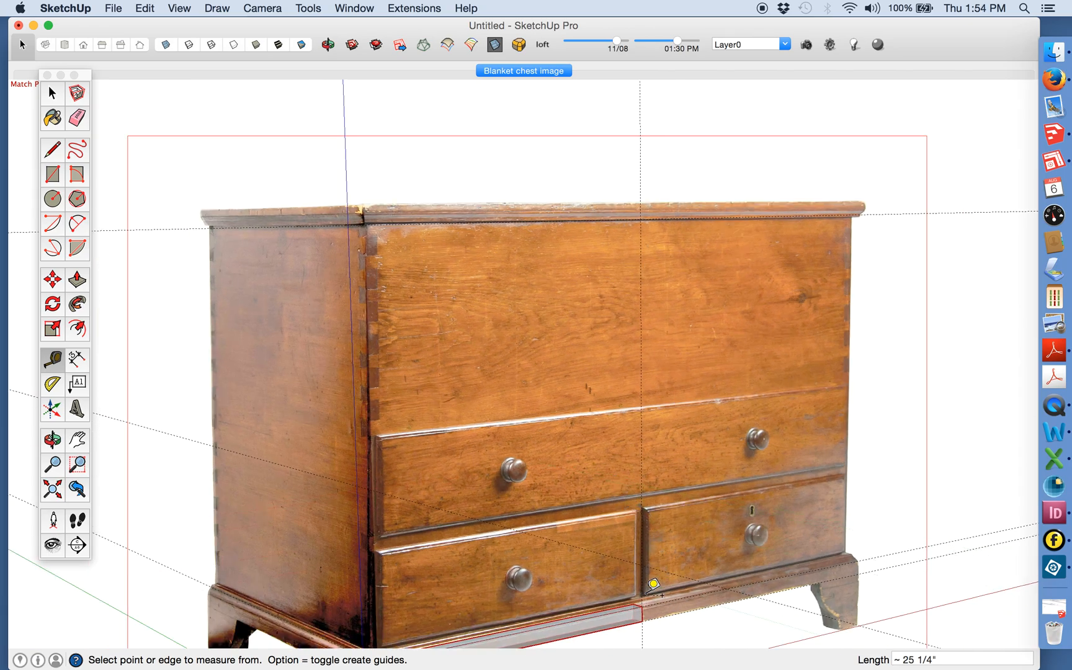
scroll(638, 590, "up", 5)
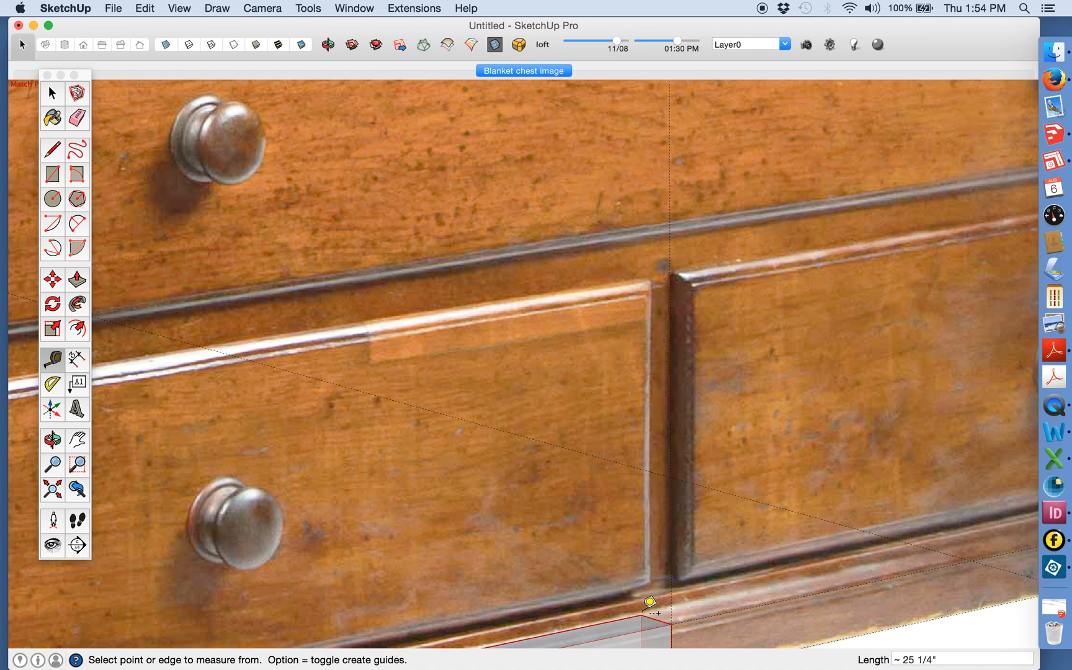
left_click(79, 445)
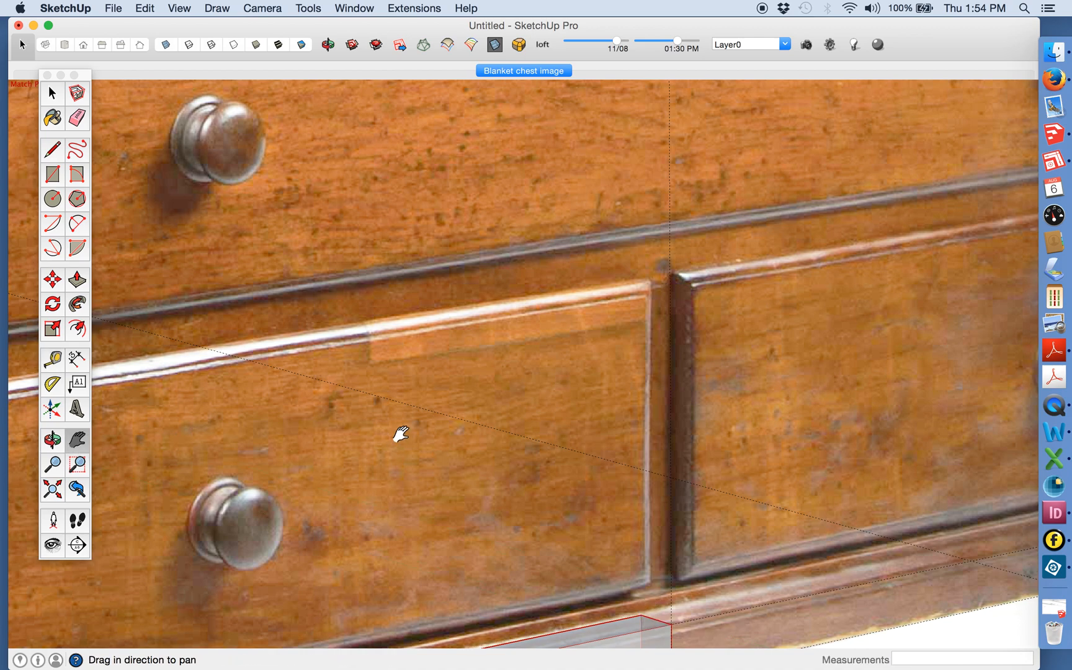
left_click_drag(397, 433, 321, 233)
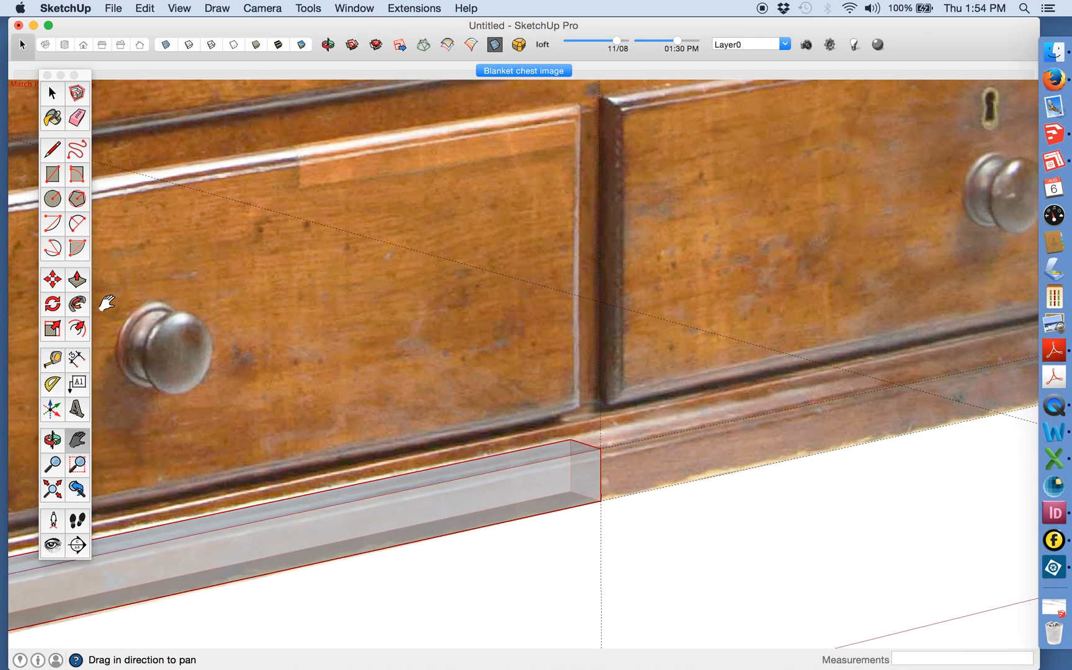
left_click(50, 362)
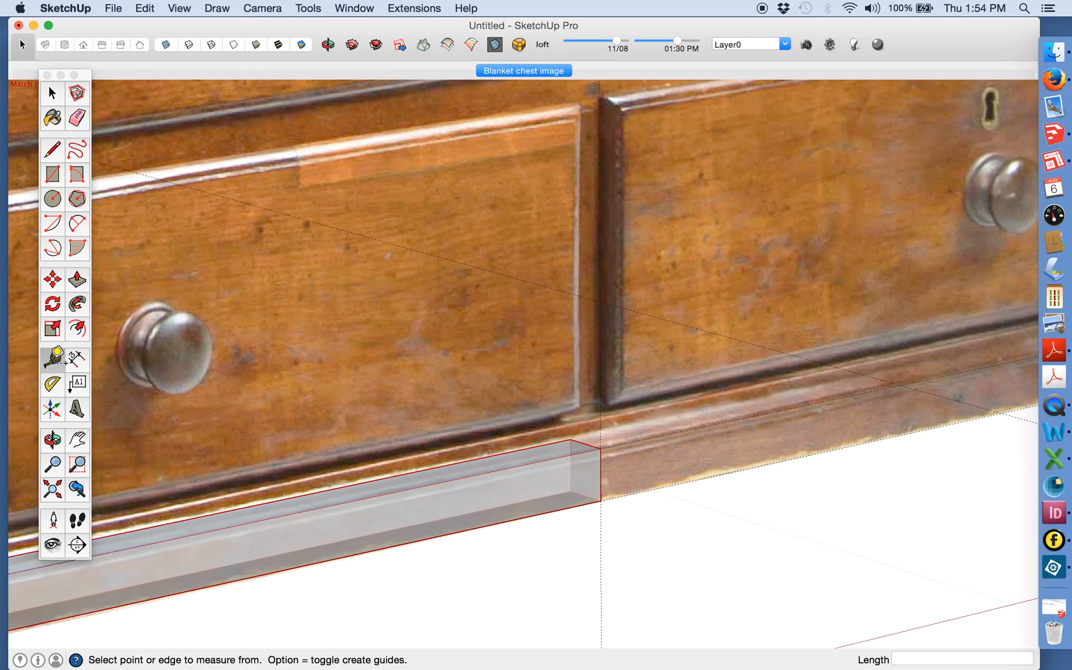
left_click(586, 442)
scroll(587, 442, "down", 10)
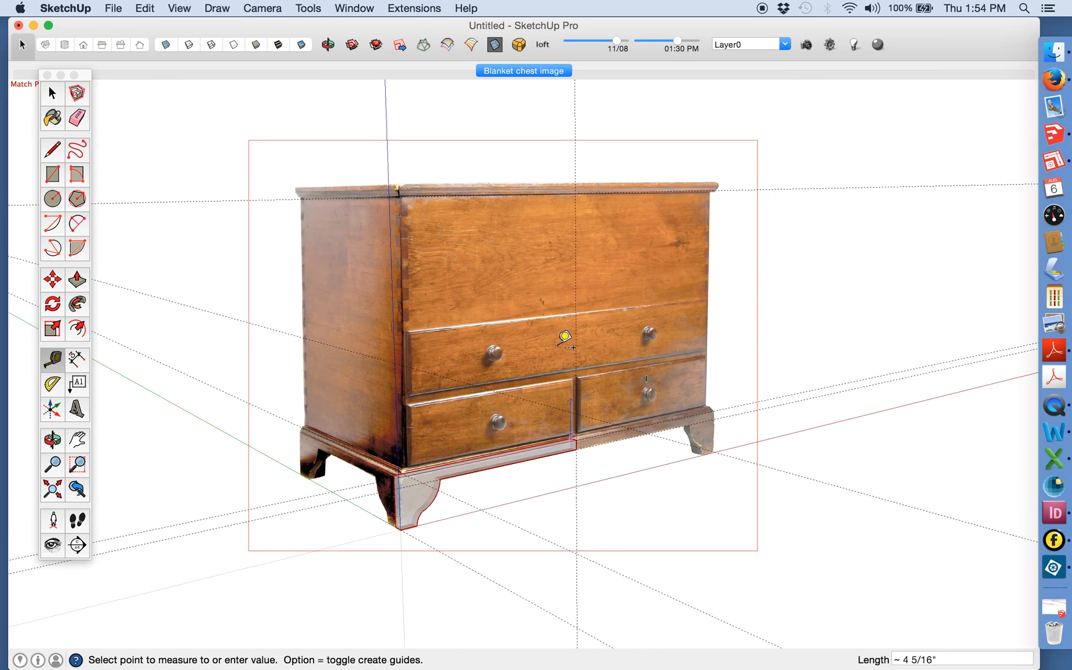
left_click(571, 156)
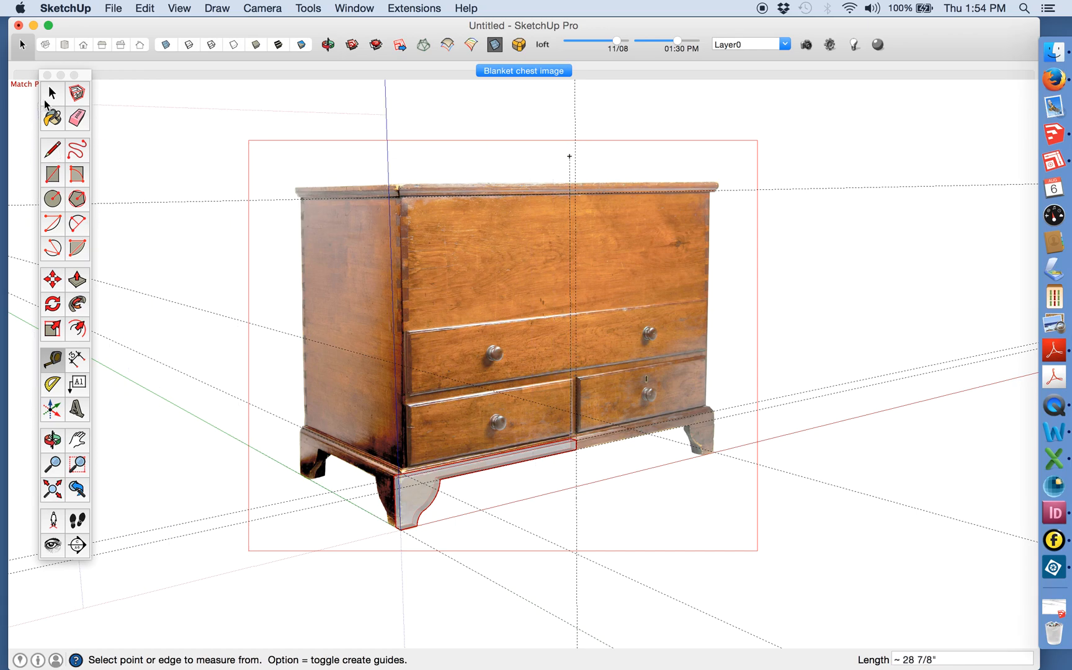
- Add a vertical guide about 29 1/4 inches long upward from where the 7/8 inch guide crosses the base's top back edge
left_click(51, 92)
scroll(404, 450, "up", 10)
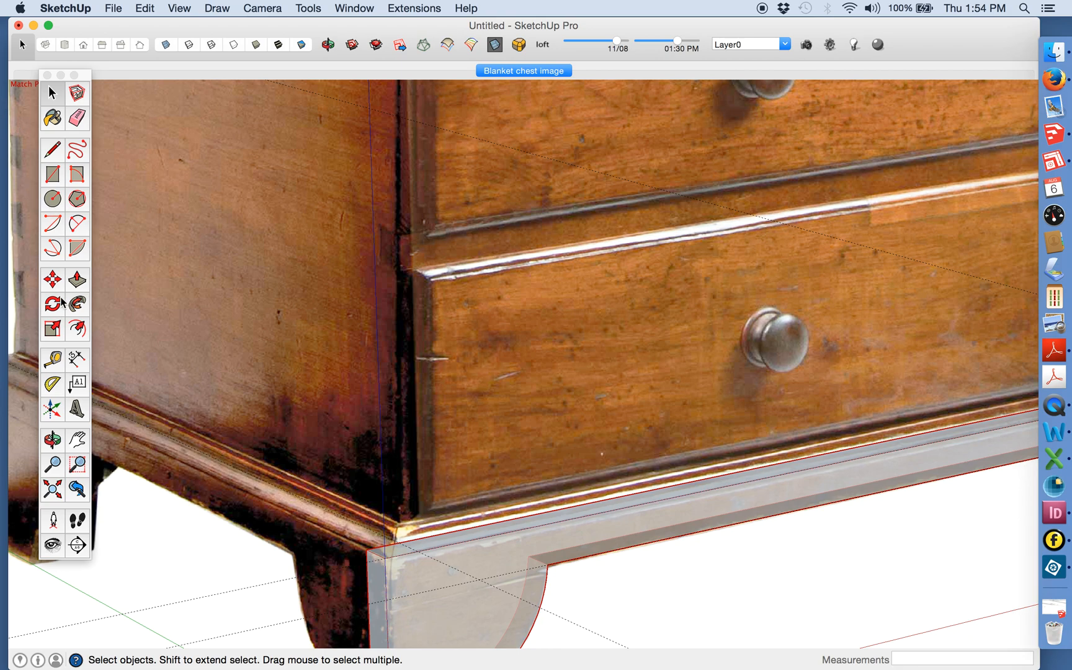
left_click(56, 357)
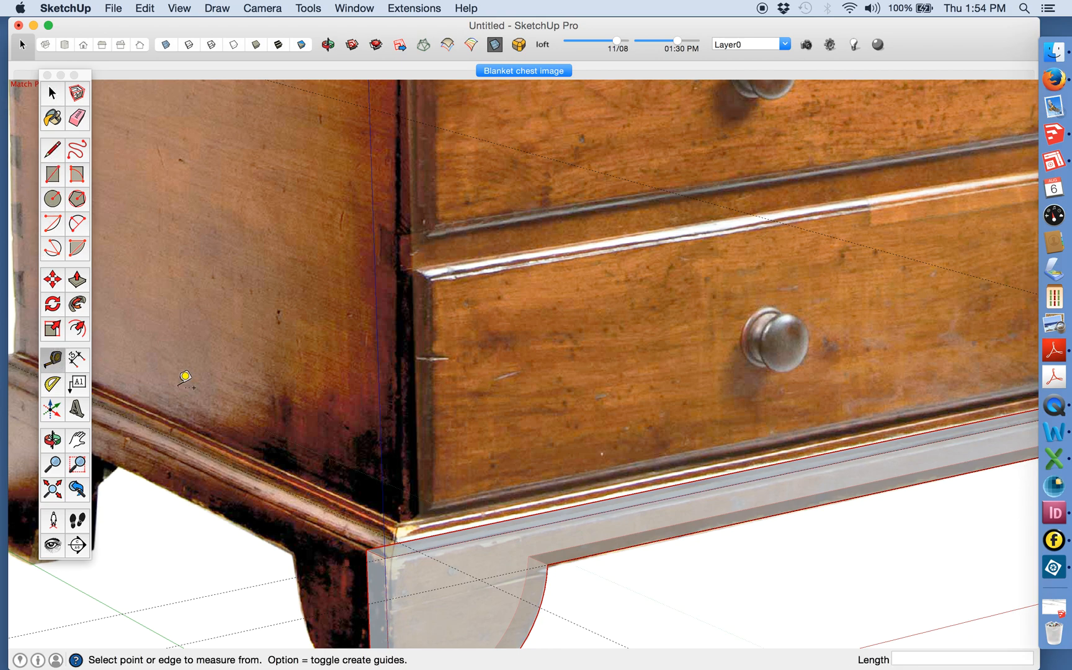
left_click(408, 534)
scroll(407, 532, "down", 10)
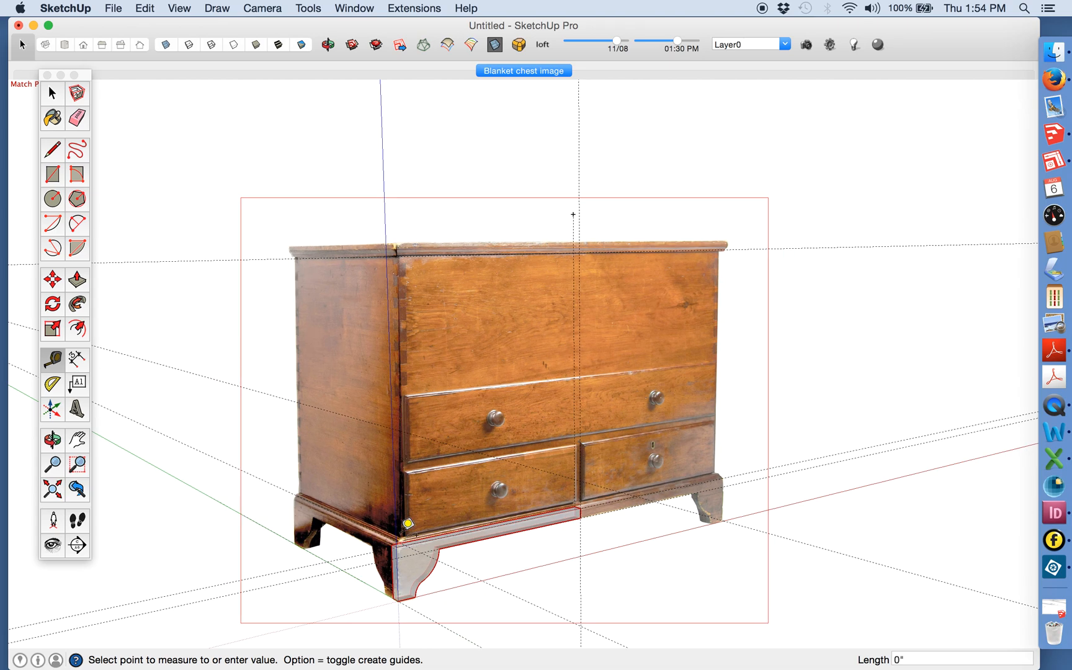
left_click(413, 211)
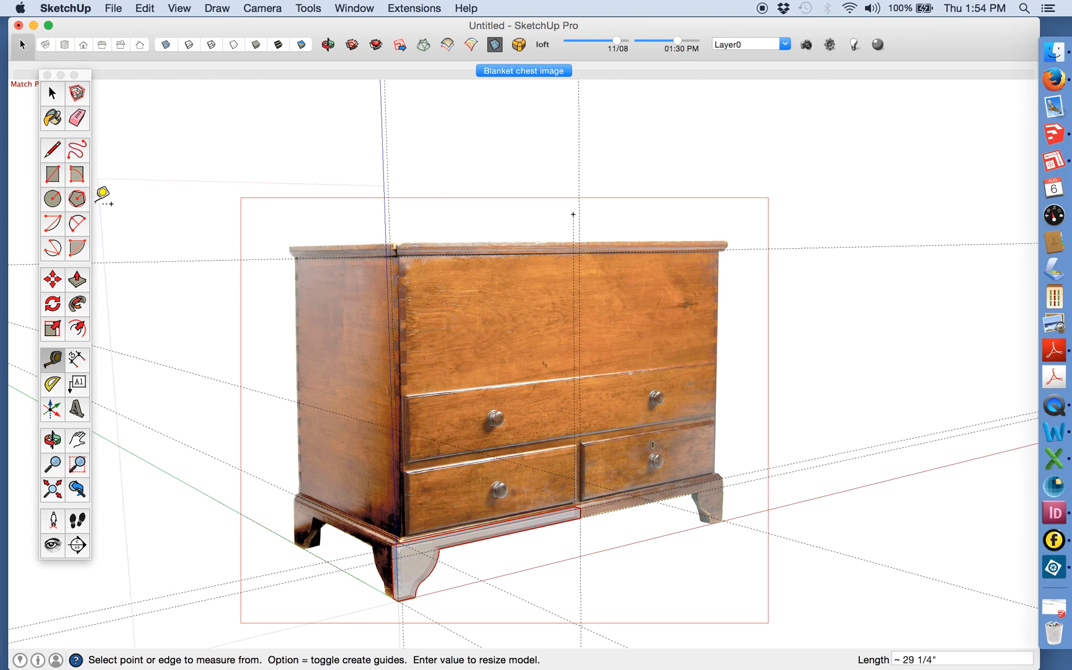
- Draw the front panel rectangle, about 20 3/16 by 25 1/4 inches, between the guide intersections at the base's top back edge and the lid line
left_click(52, 175)
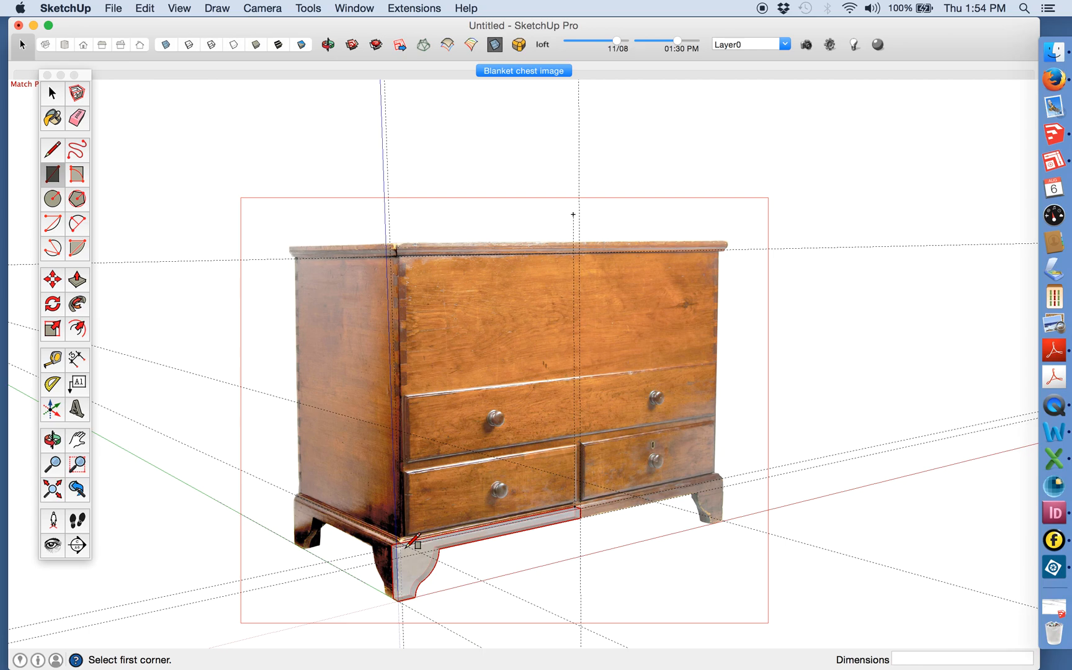
scroll(408, 544, "up", 10)
scroll(408, 546, "up", 5)
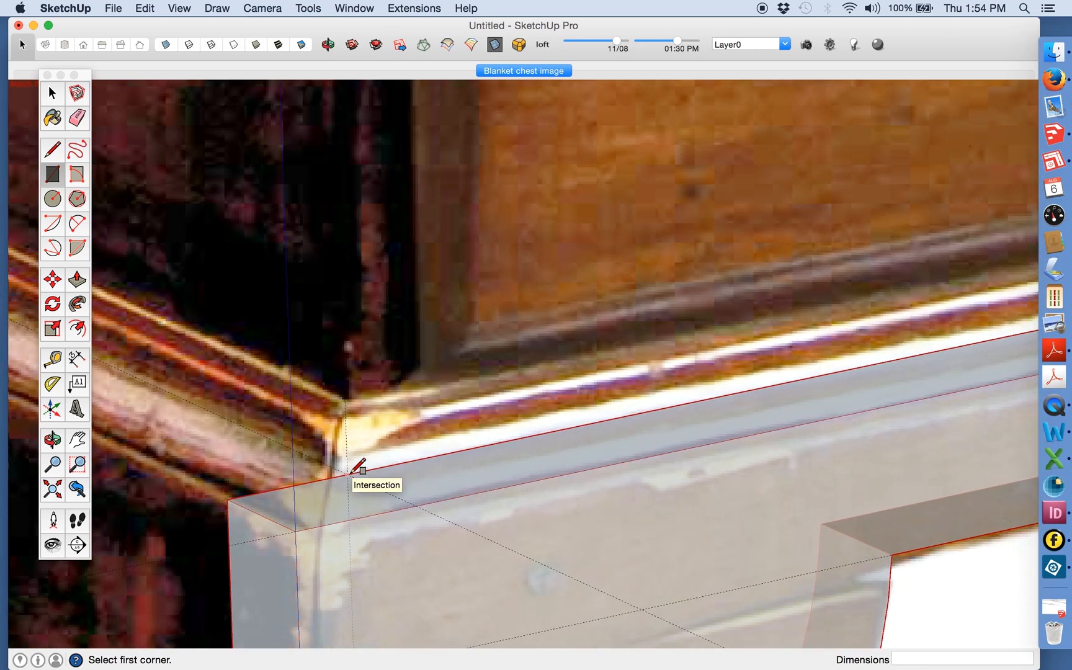
left_click(349, 474)
scroll(350, 474, "down", 10)
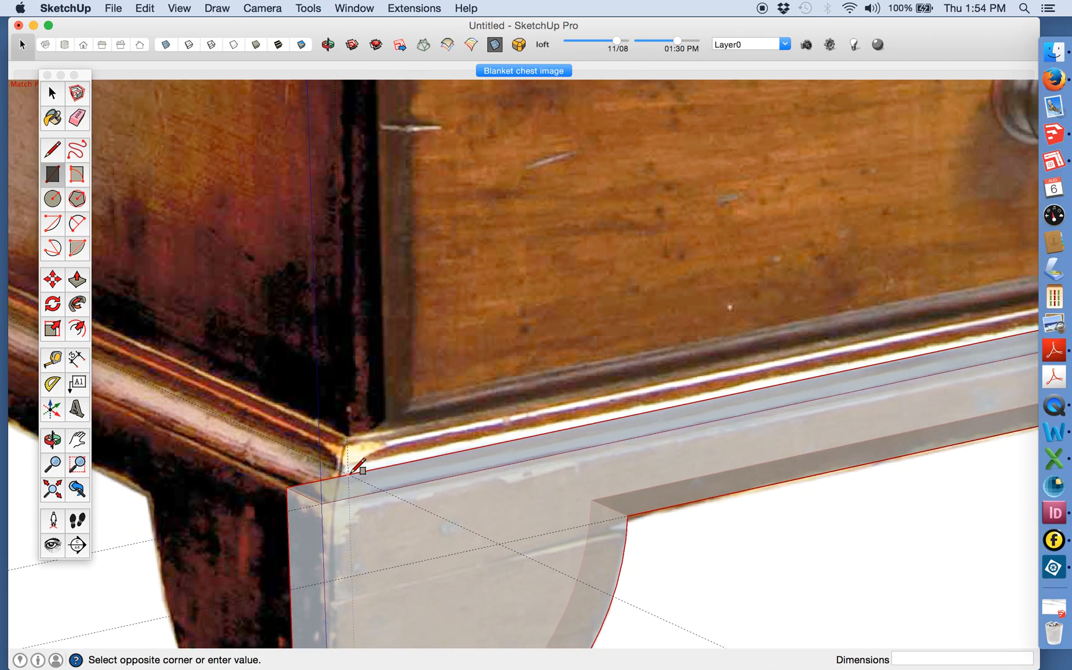
scroll(349, 473, "down", 4)
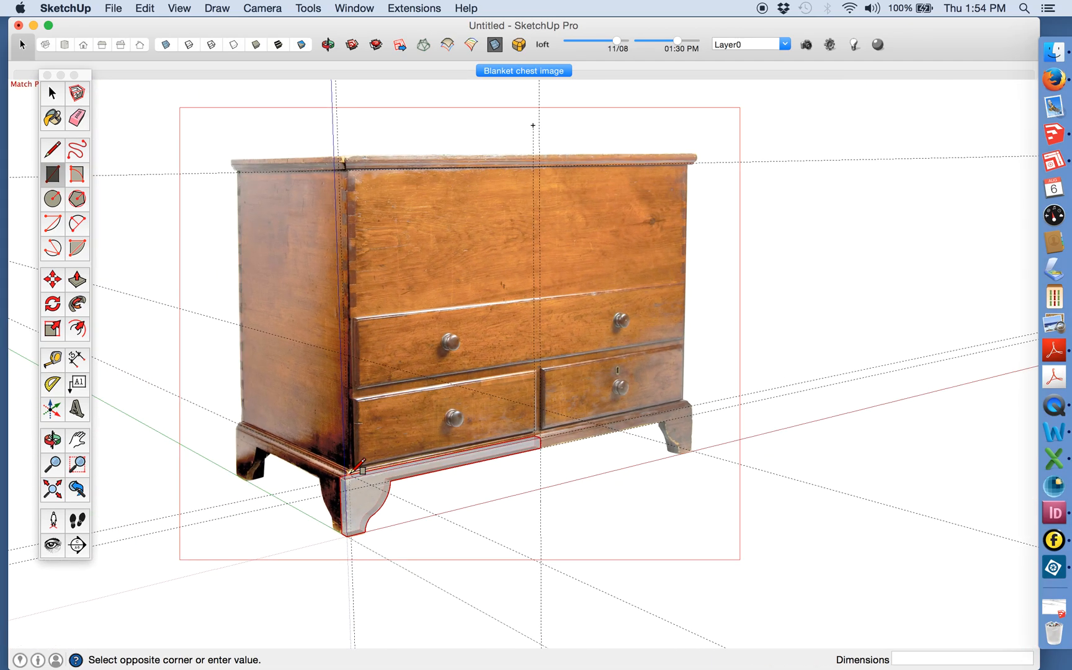
scroll(538, 170, "up", 6)
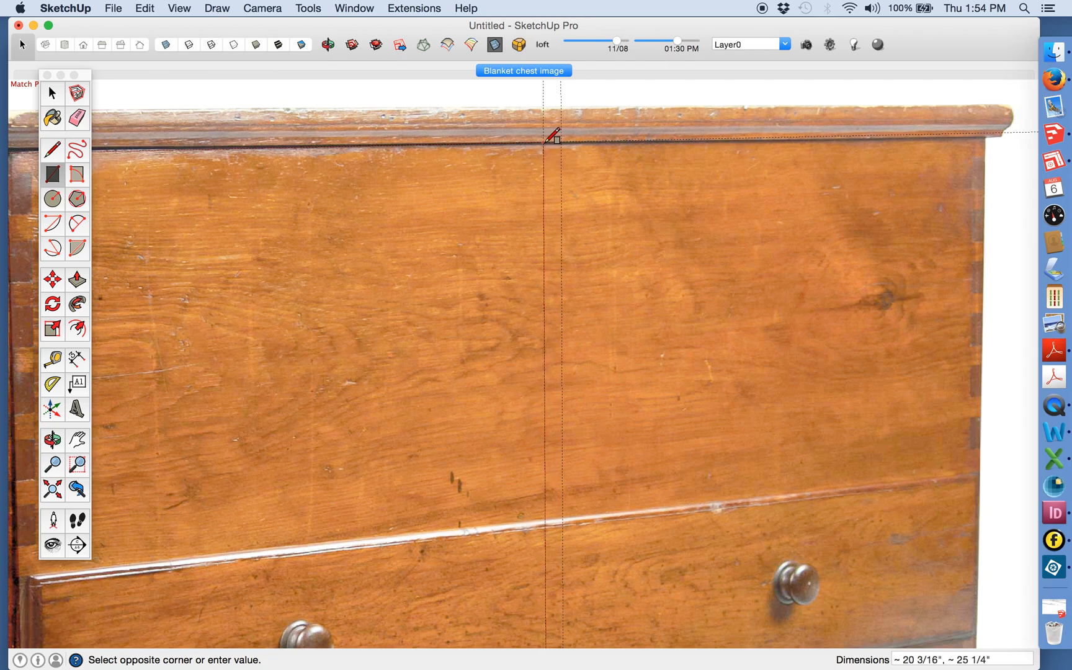
left_click(545, 142)
scroll(545, 143, "down", 5)
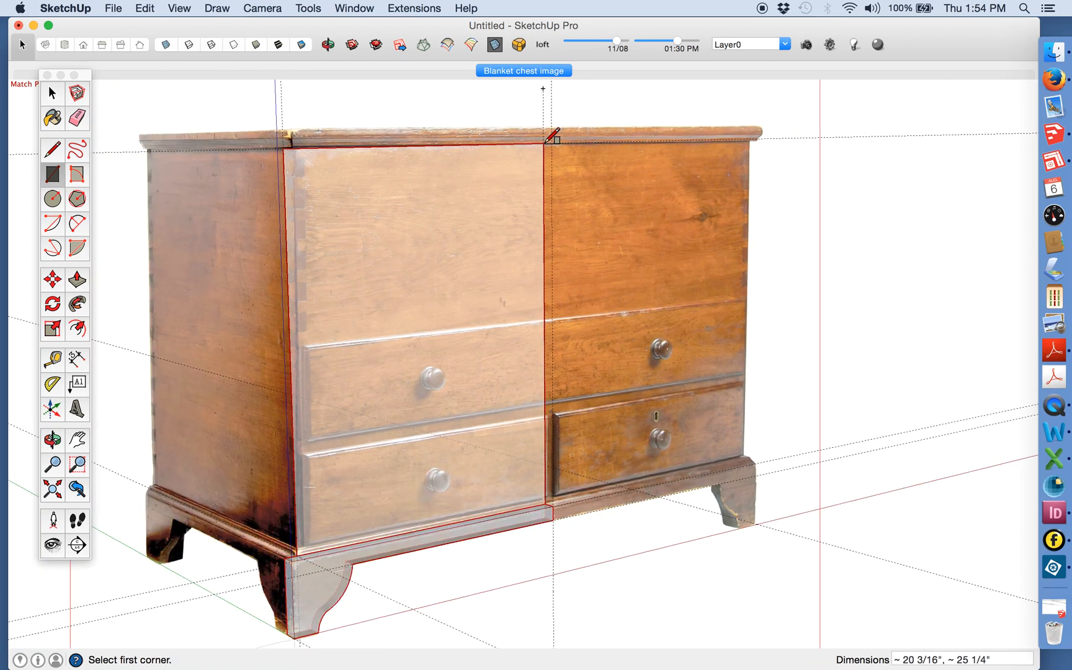
left_click(52, 441)
mouse_move(335, 361)
left_mouse_down()
mouse_move(120, 378)
mouse_move(417, 400)
mouse_move(349, 438)
mouse_move(414, 436)
mouse_move(218, 428)
mouse_move(113, 408)
mouse_move(428, 380)
mouse_move(259, 345)
mouse_move(316, 328)
mouse_move(586, 361)
mouse_move(575, 309)
mouse_move(560, 299)
mouse_move(570, 290)
left_mouse_up()
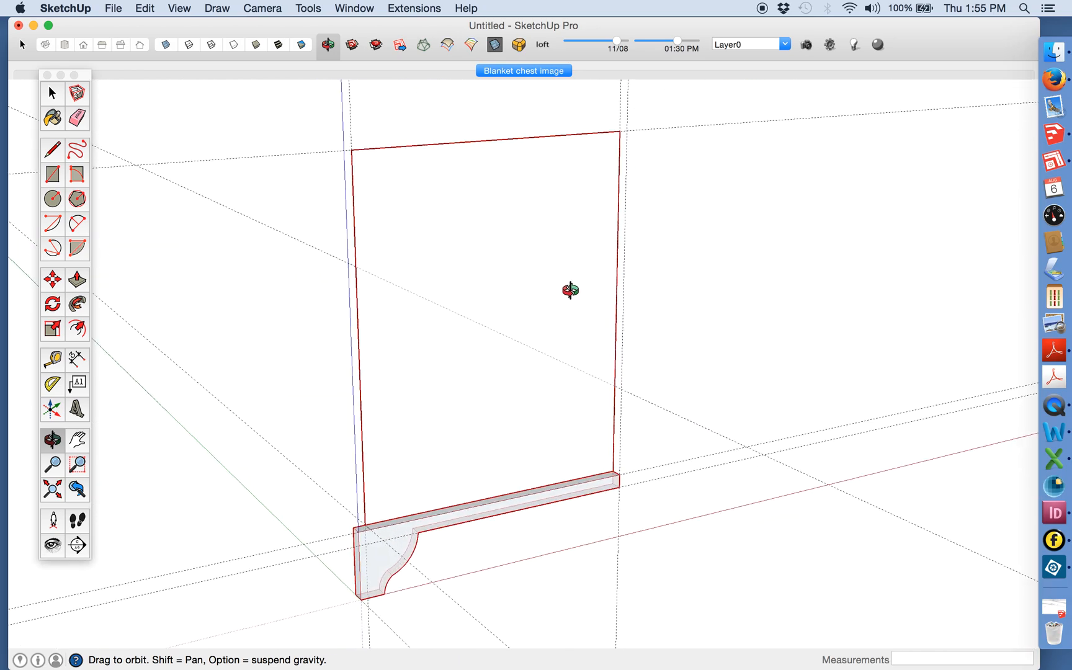
- Push/Pull the front panel rectangle toward the back of the chest to a 3/4 inch thickness
key("p")
left_click(486, 338)
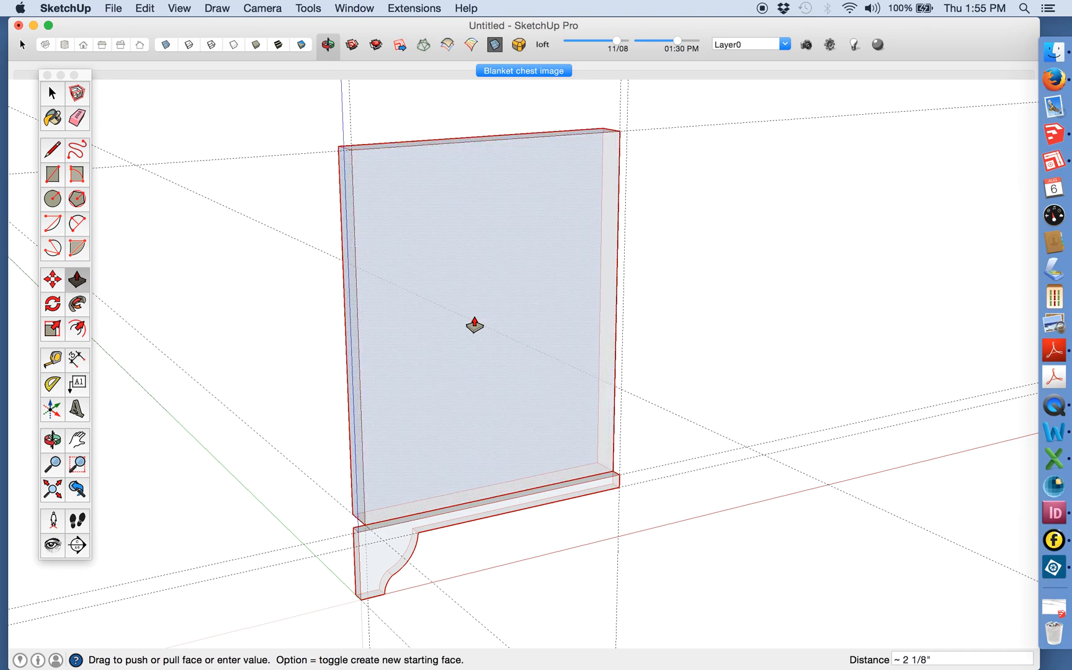
left_click(479, 329)
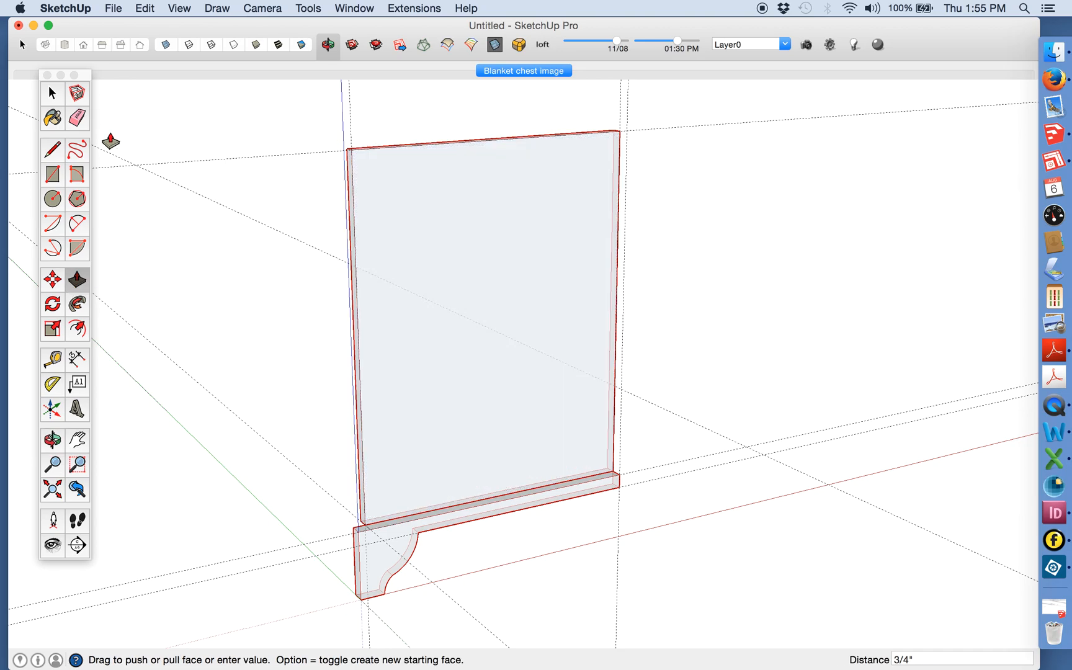
- Make all the geometry of the front panel a component named front
left_click(52, 93)
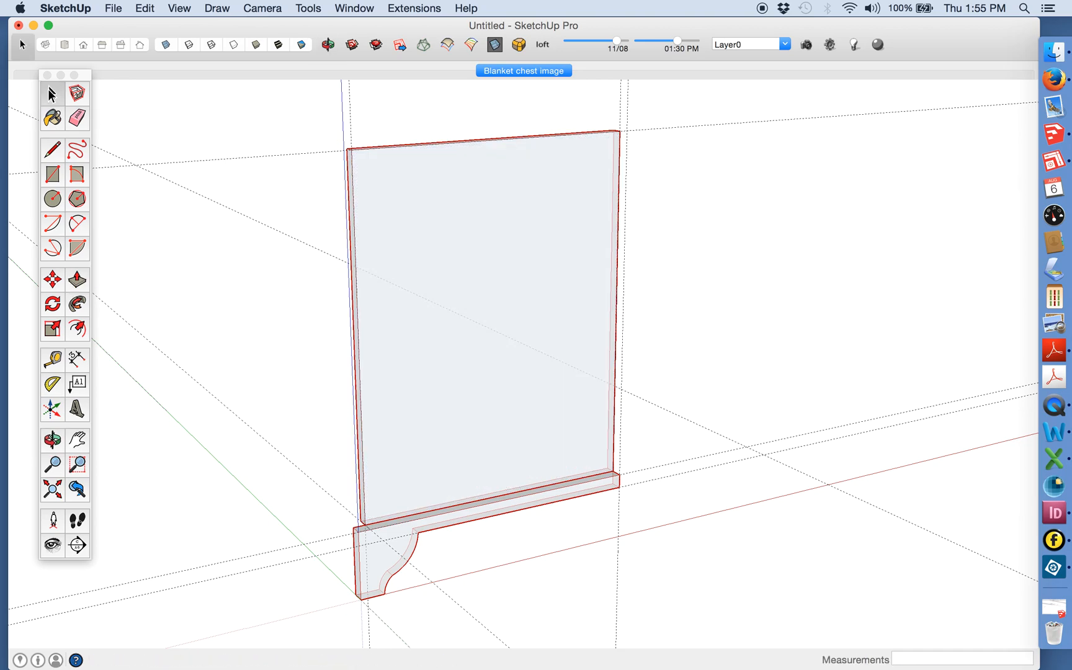
triple_click(507, 215)
type("g")
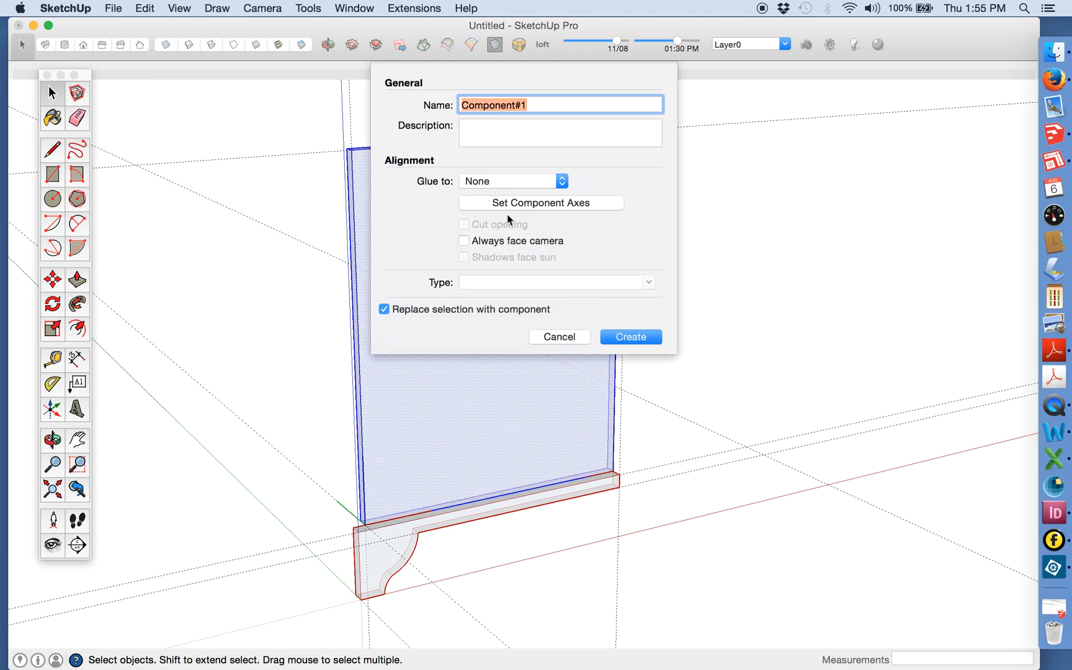
type("front")
key("Return")
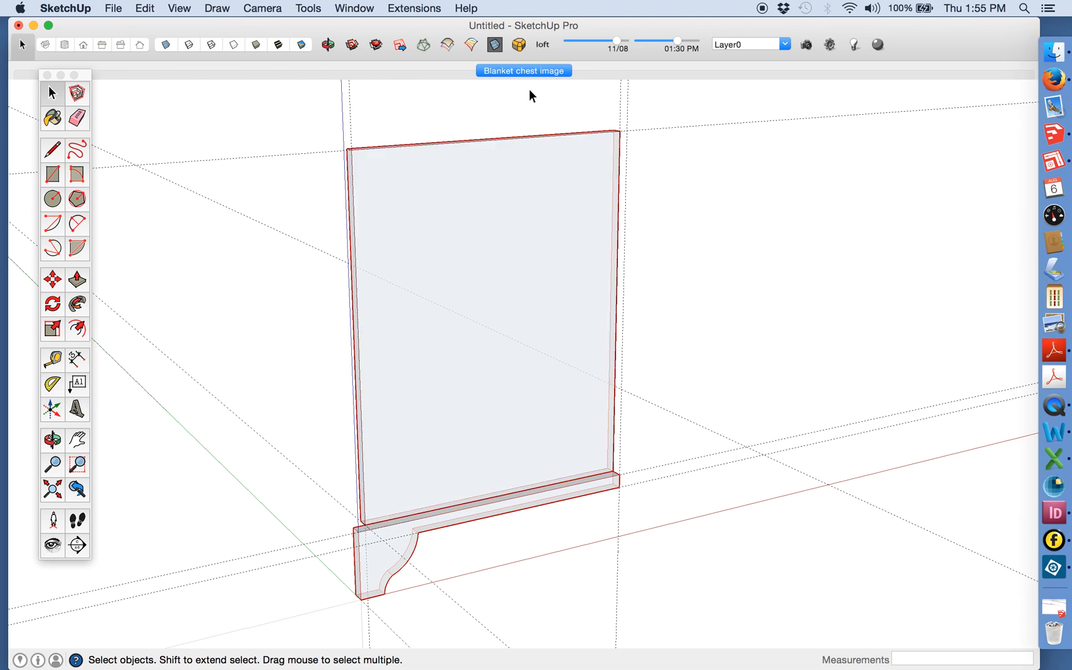
- In the Blanket chest image scene, place a vertical guide 21 3/4 inches back from the front panel's outer vertical edge, at the side's rear edge
left_click(532, 72)
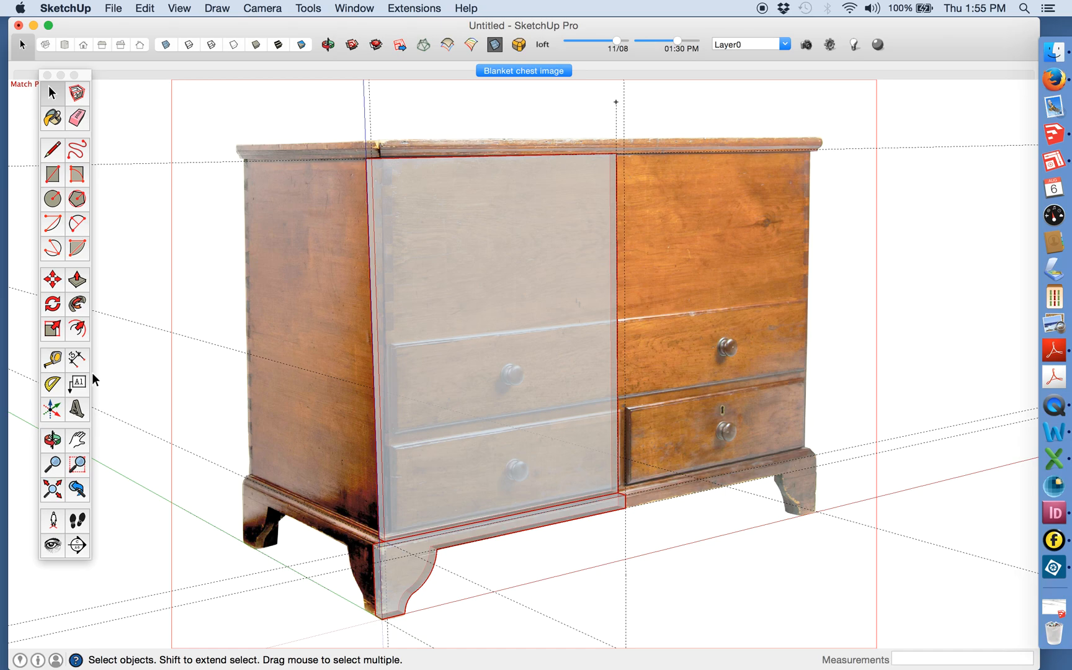
key("t")
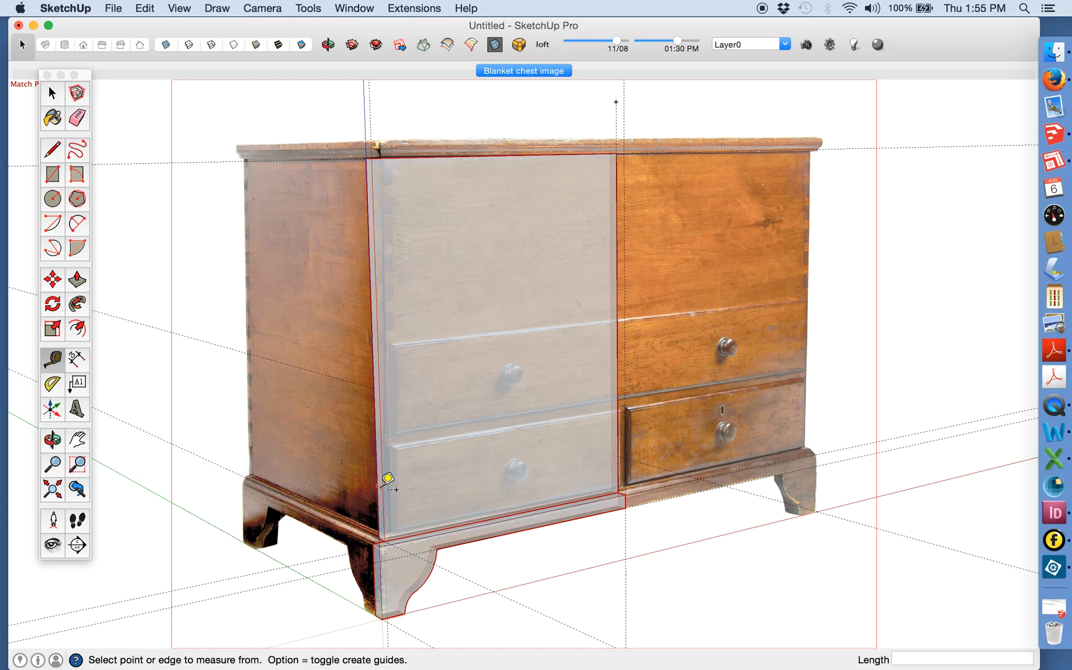
scroll(393, 488, "up", 5)
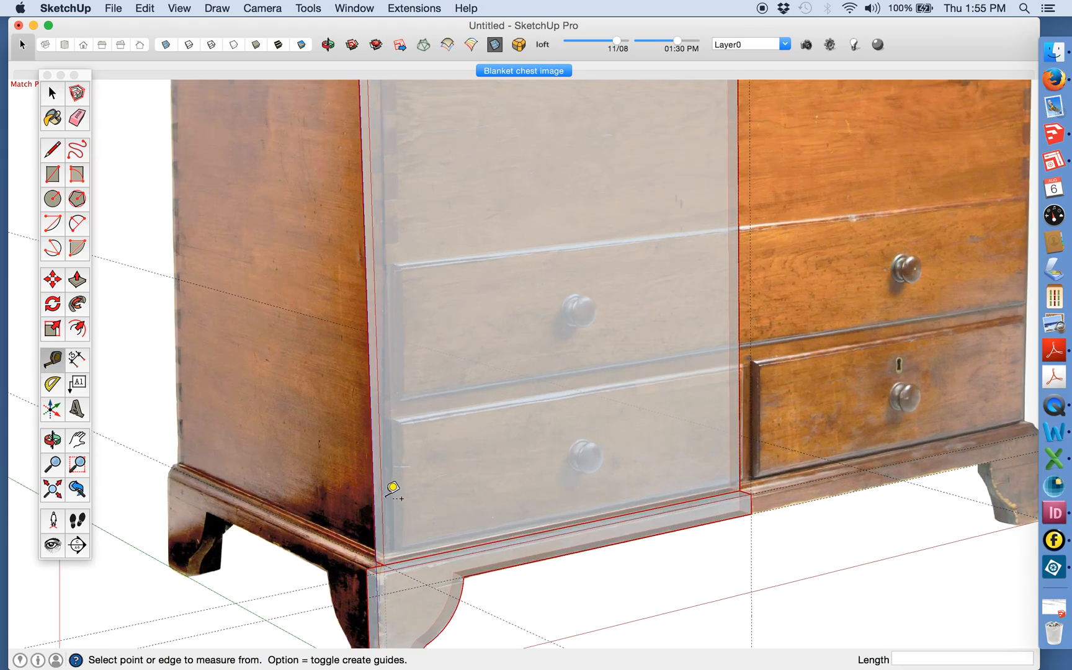
left_click(386, 463)
scroll(385, 464, "down", 5)
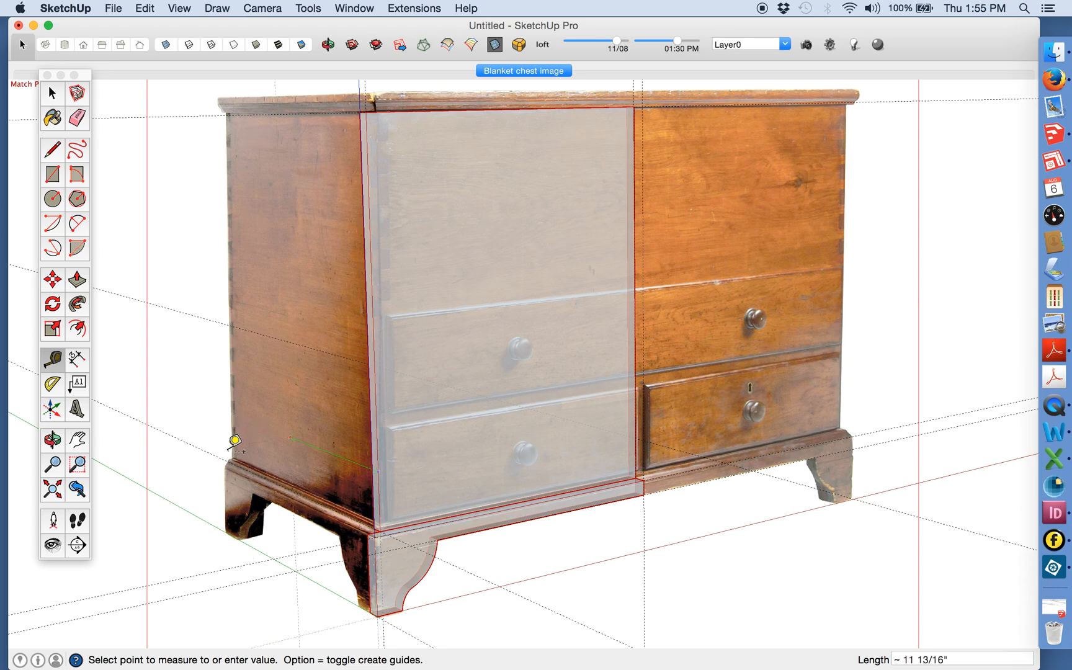
left_click(243, 418)
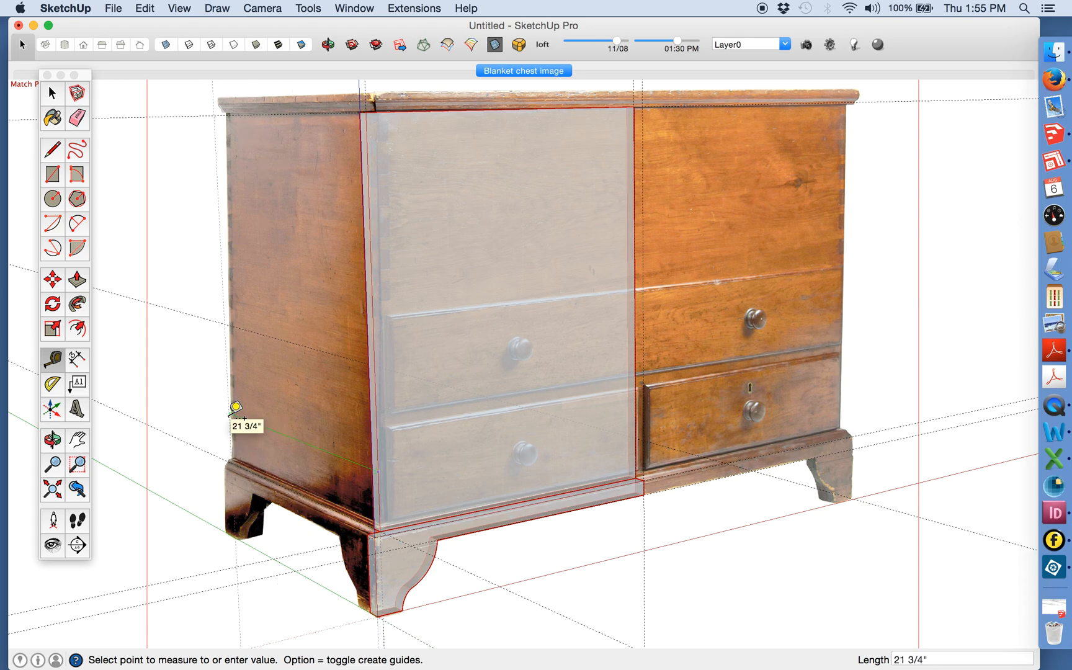
left_click(244, 418)
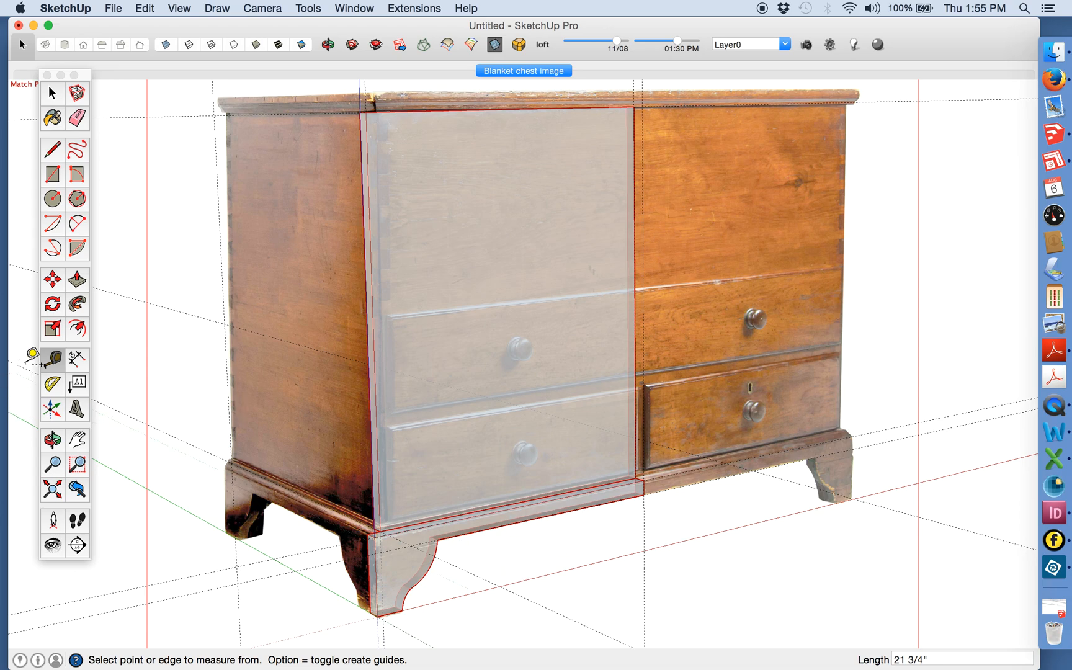
- Erase the horizontal lid-line guide and place one about 25 1/4 inches above the guide running along the base's top side edge
left_click(77, 118)
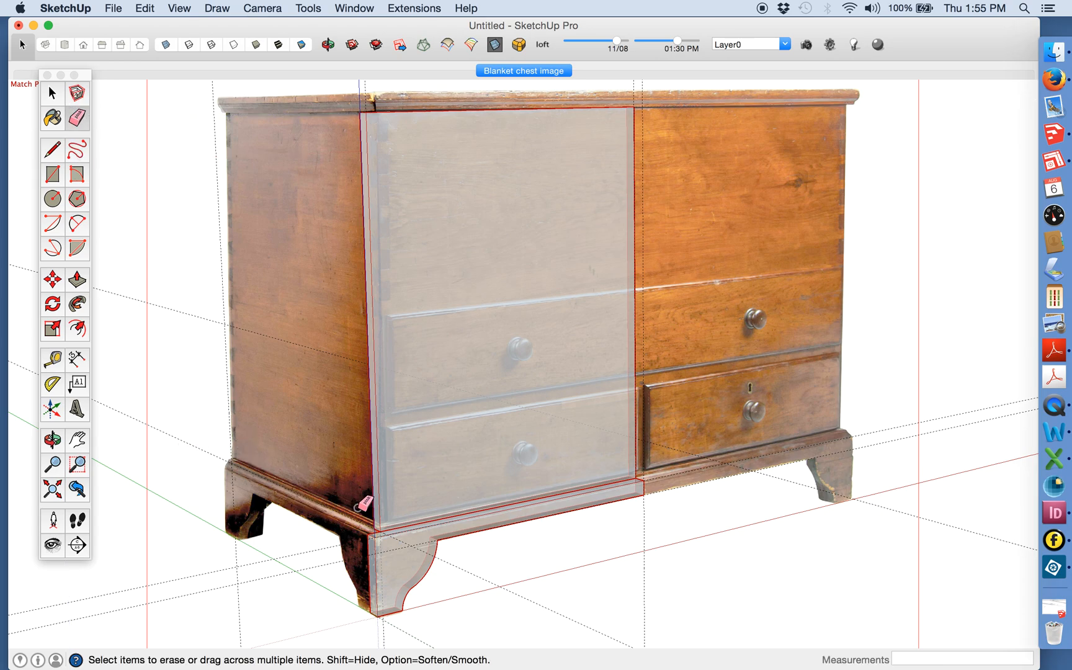
left_click(52, 363)
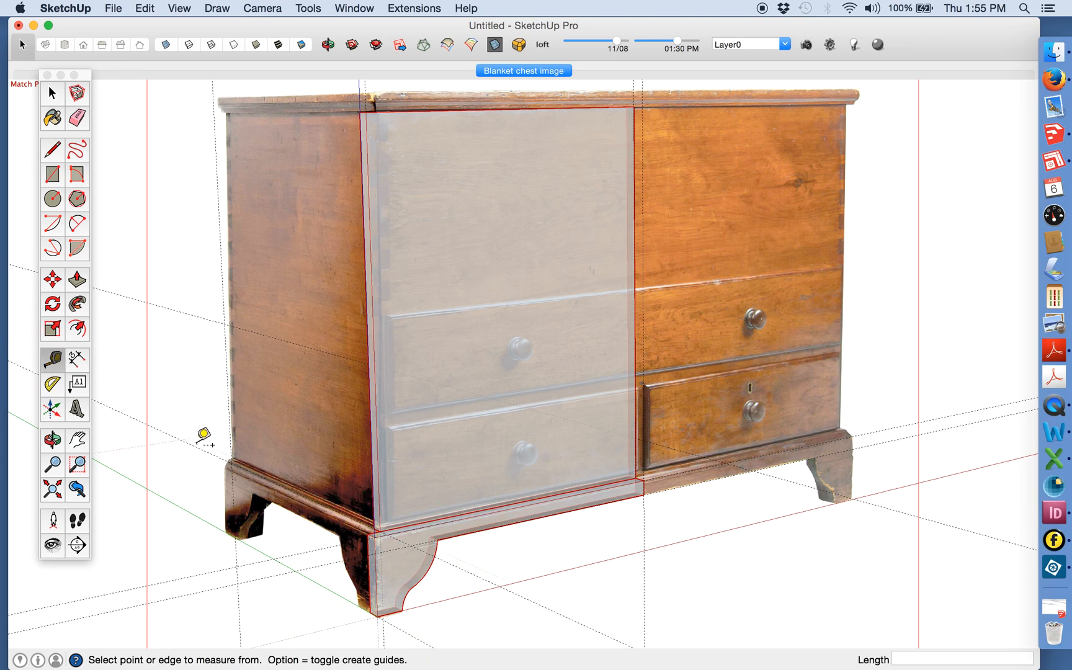
left_click(208, 452)
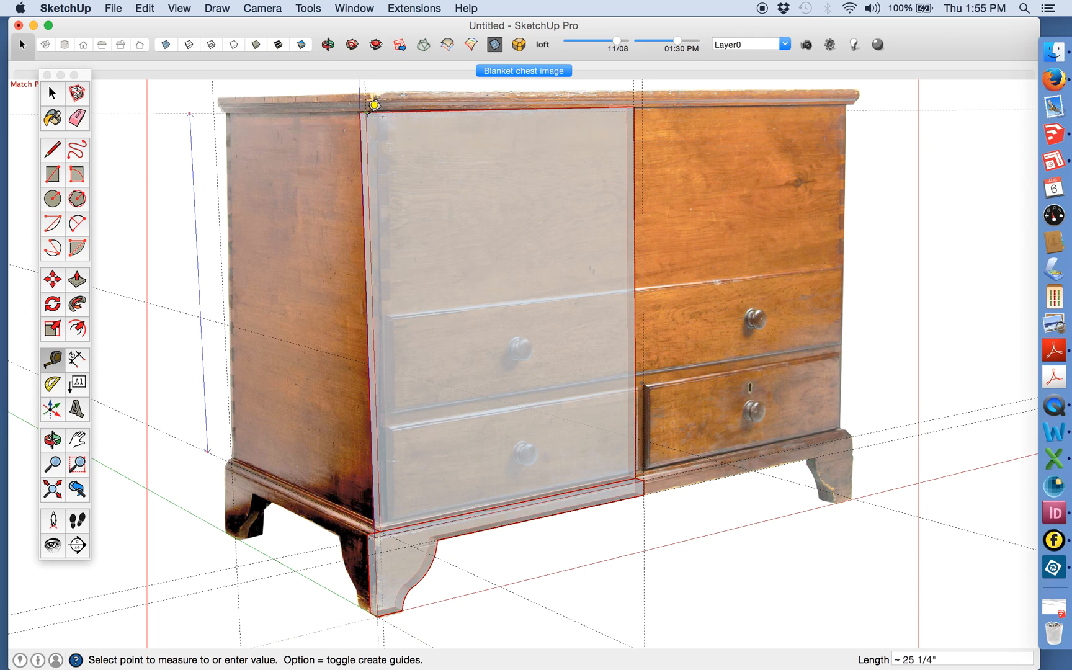
scroll(375, 105, "up", 5)
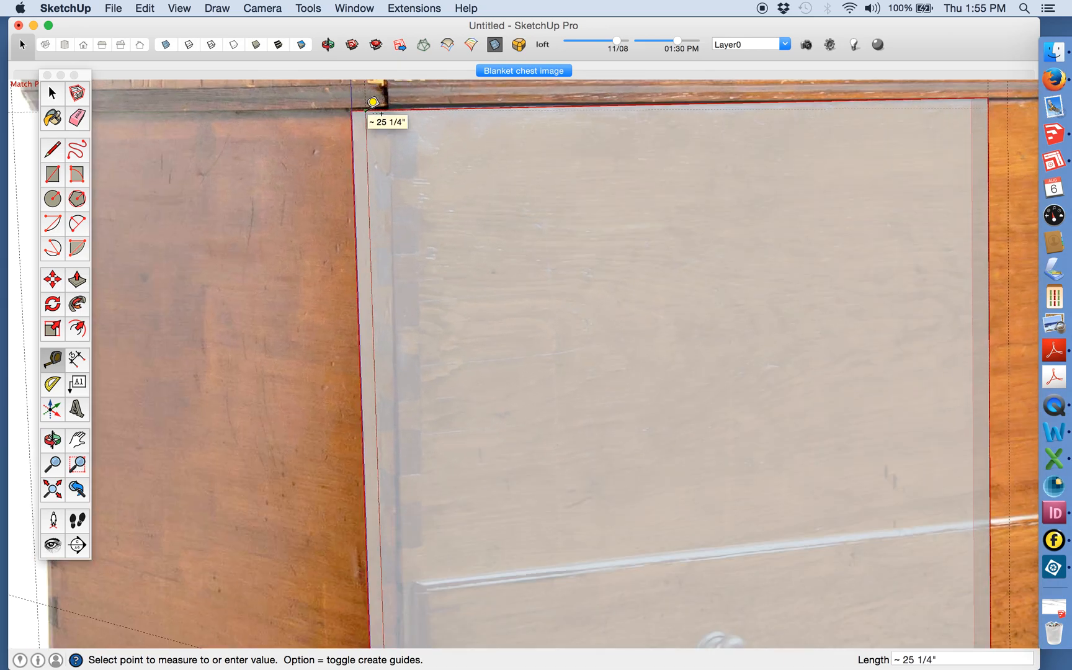
left_click(374, 103)
scroll(375, 103, "down", 5)
scroll(374, 103, "down", 1)
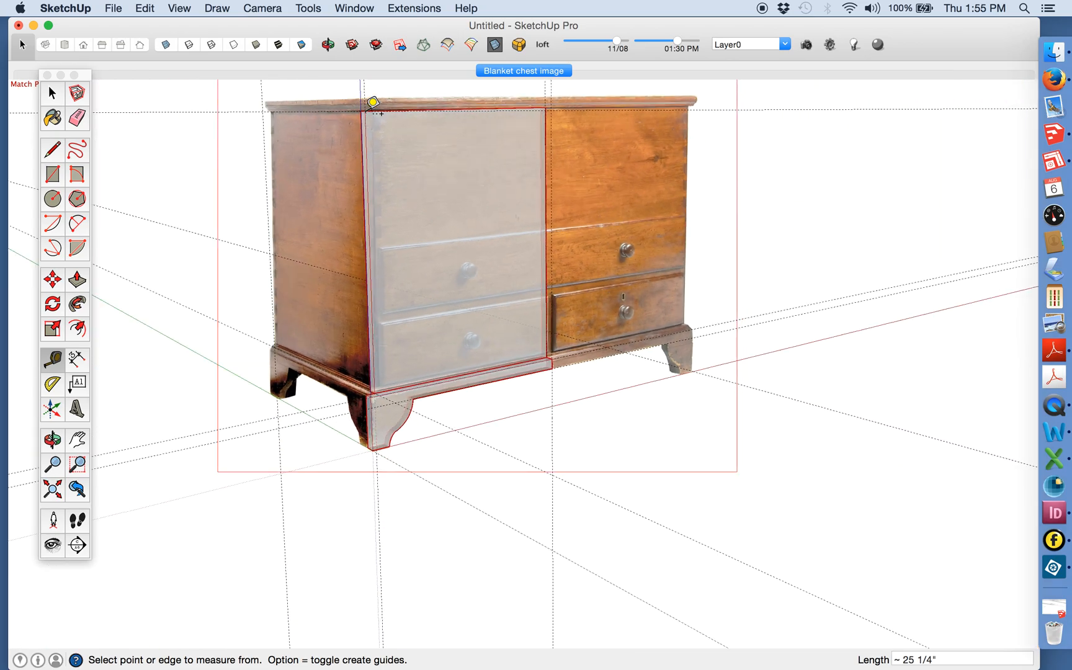
- Draw the side panel rectangle, about 25 1/4 by 21 3/4 inches, from the front panel's bottom outer corner to the guides' intersection at the rear
scroll(286, 125, "up", 3)
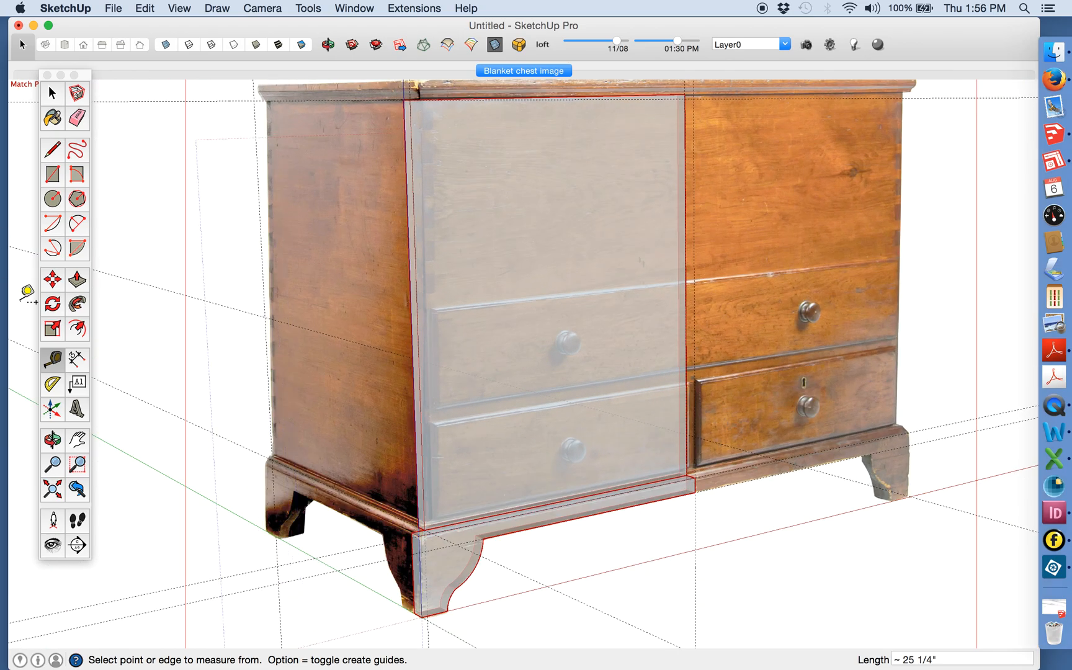
left_click(53, 174)
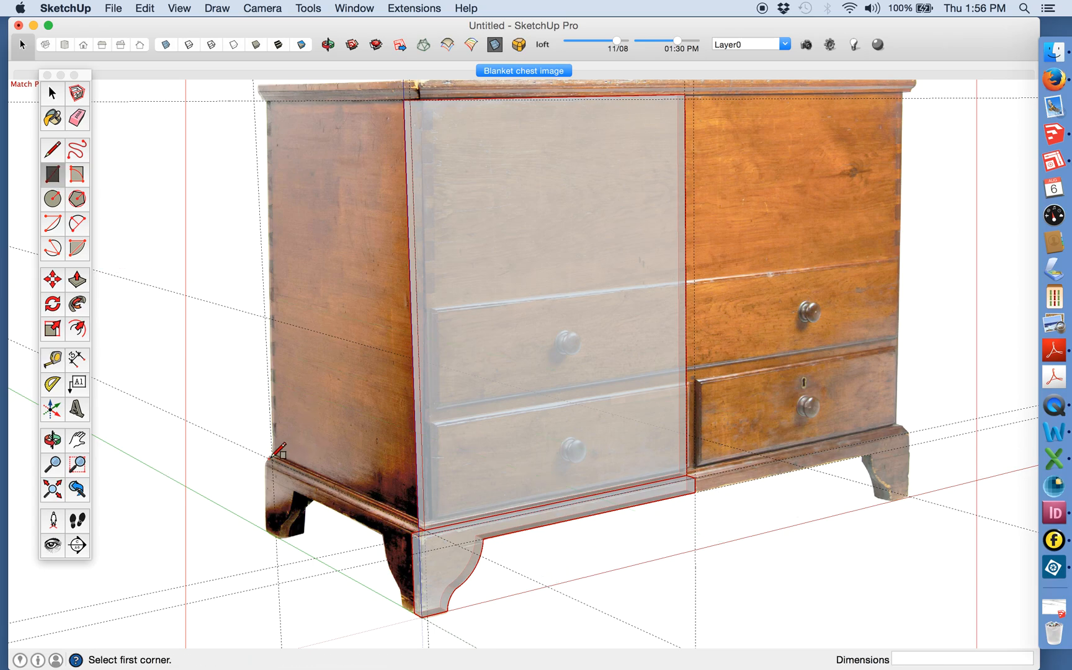
scroll(277, 462, "up", 3)
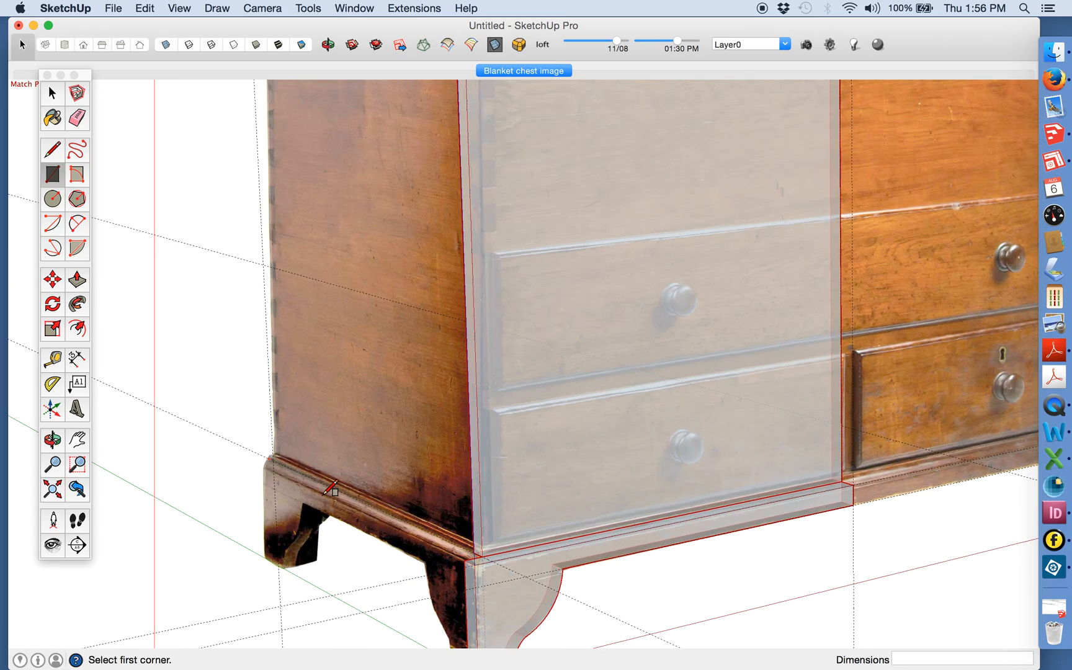
left_click(484, 556)
scroll(483, 554, "down", 5)
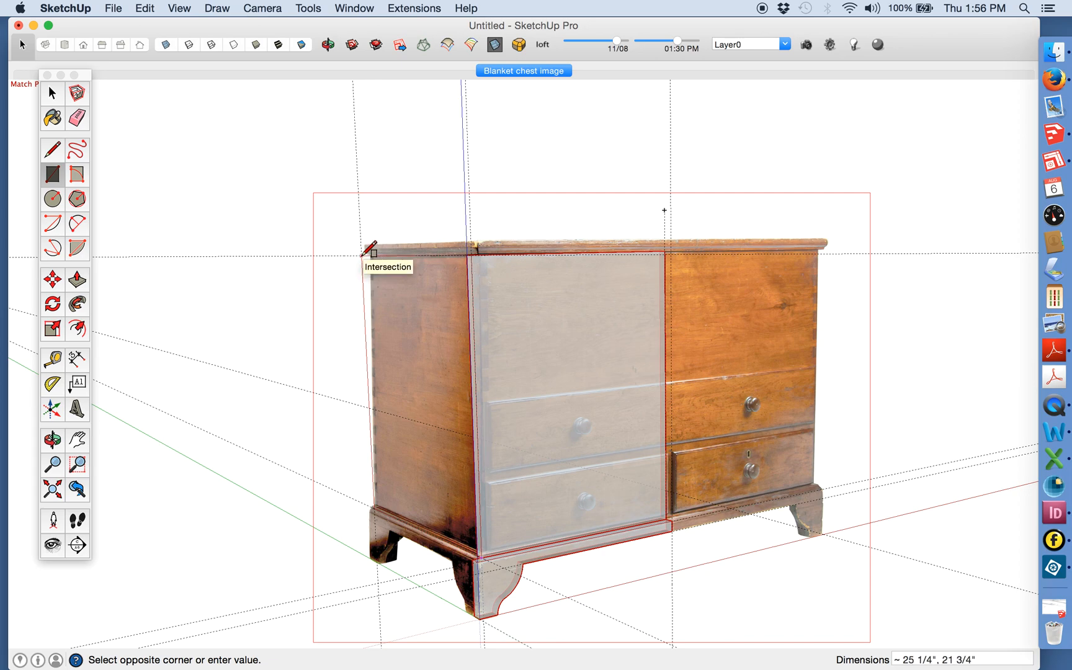
left_click(363, 254)
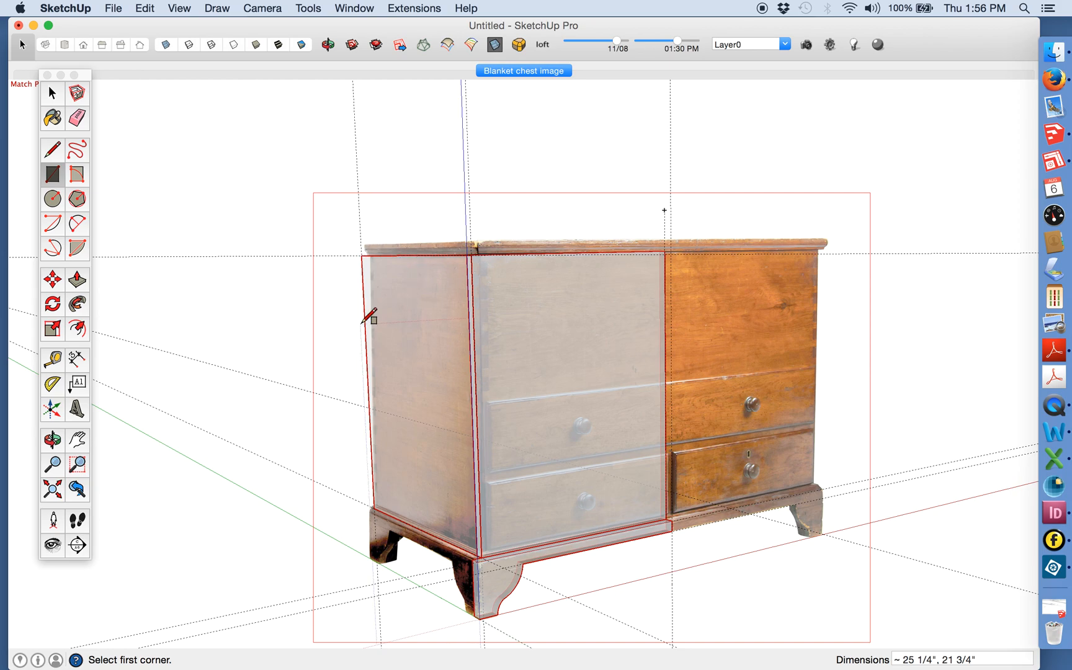
- Push/Pull the side panel rectangle inward to a 3/4 inch thickness
scroll(489, 531, "up", 3)
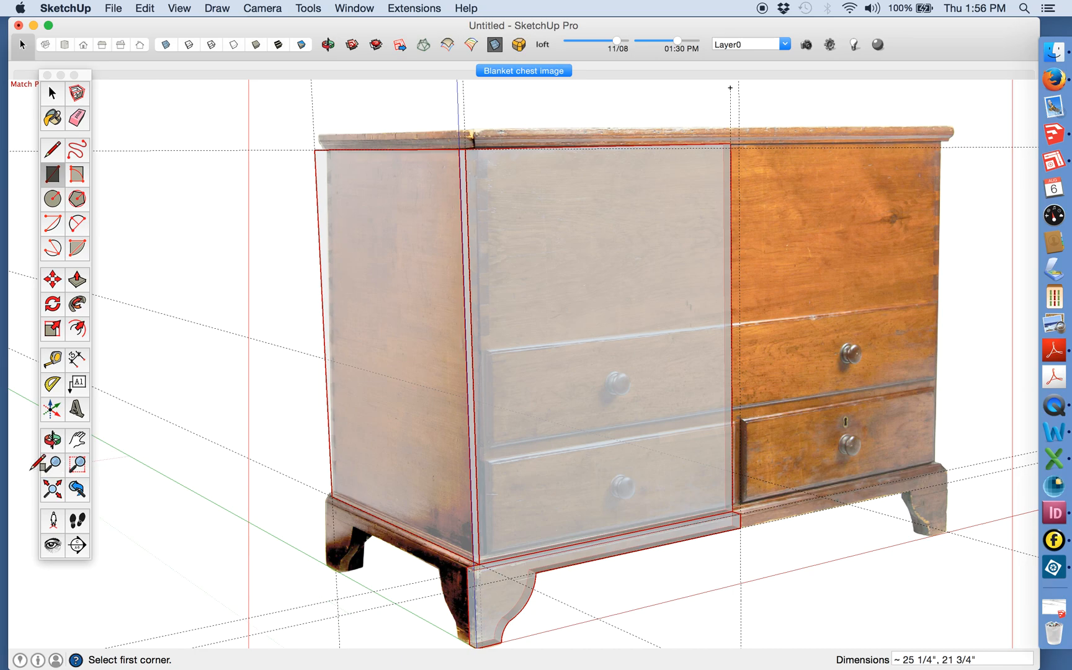
left_click(53, 441)
left_click_drag(592, 362, 709, 192)
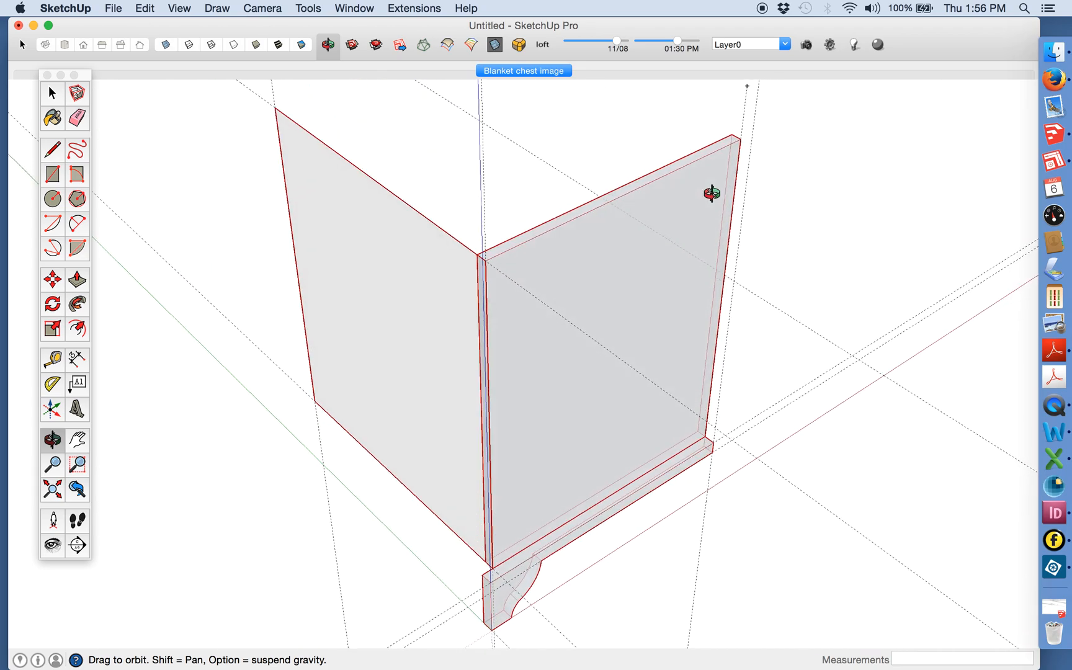
left_click(76, 279)
left_click_drag(329, 287, 353, 278)
type("3")
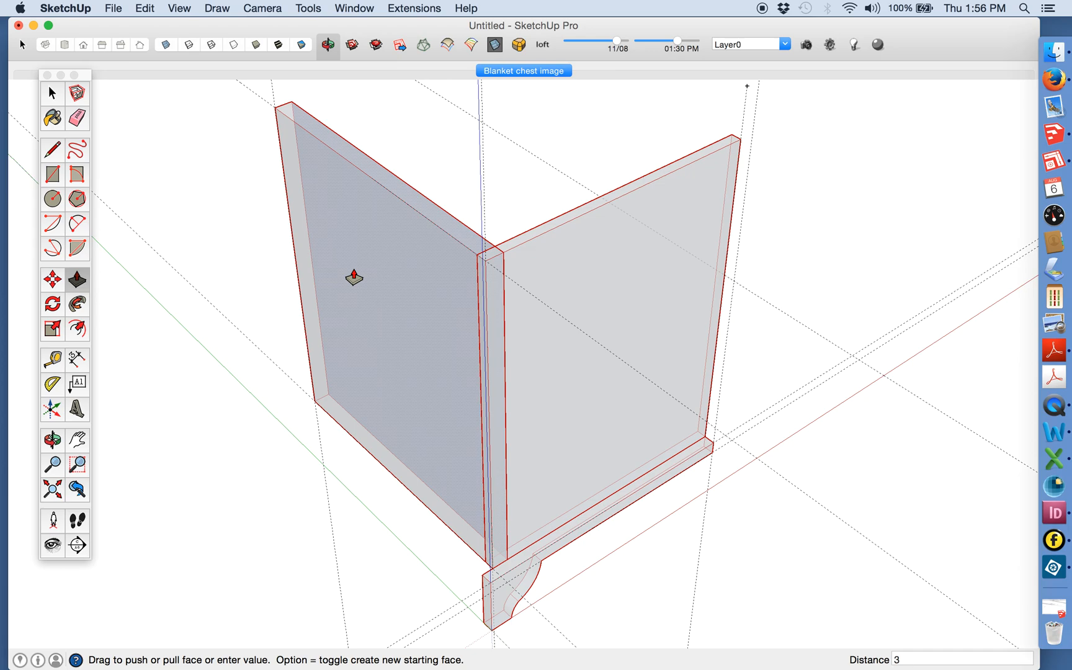
key("Return")
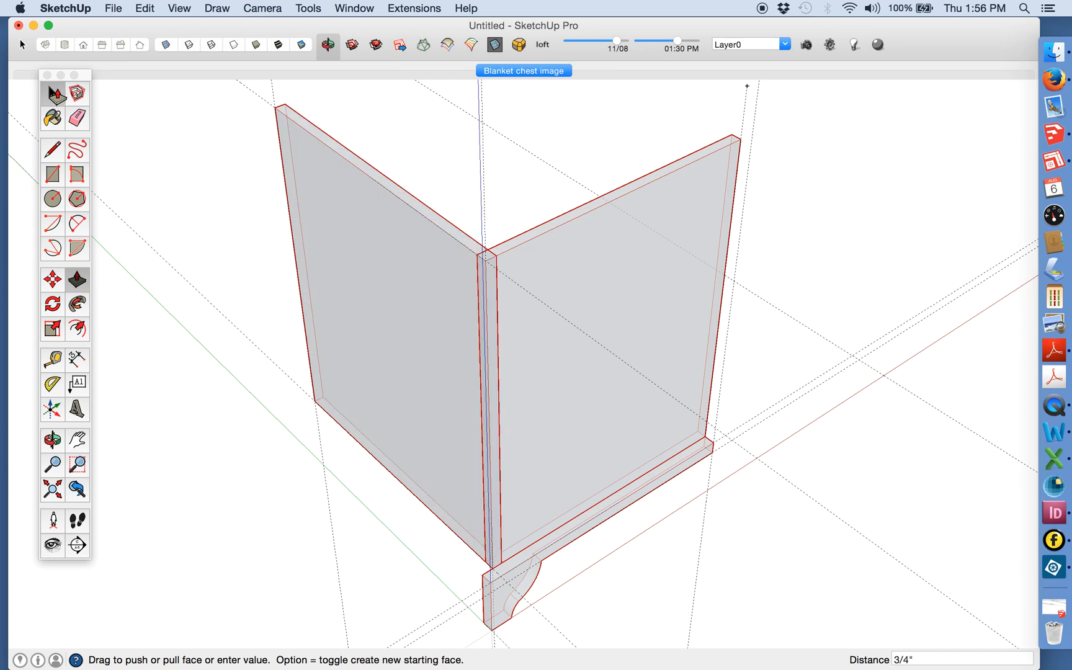
- Make the whole side panel a component named side and return to the Blanket chest image scene
left_click(52, 93)
triple_click(368, 210)
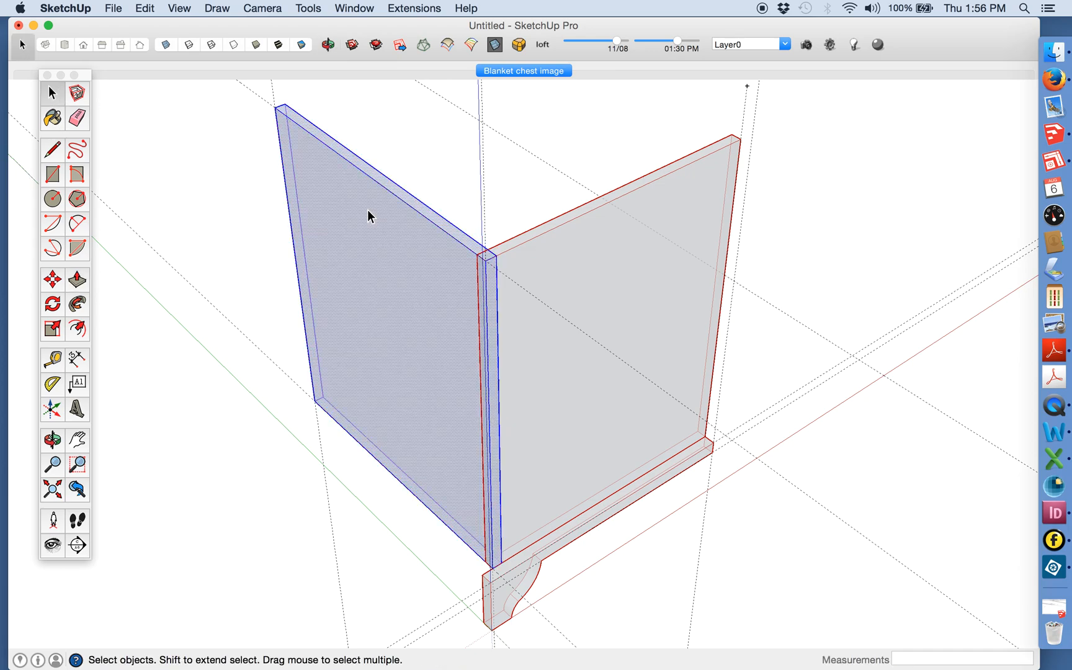
type("gside")
key("Return")
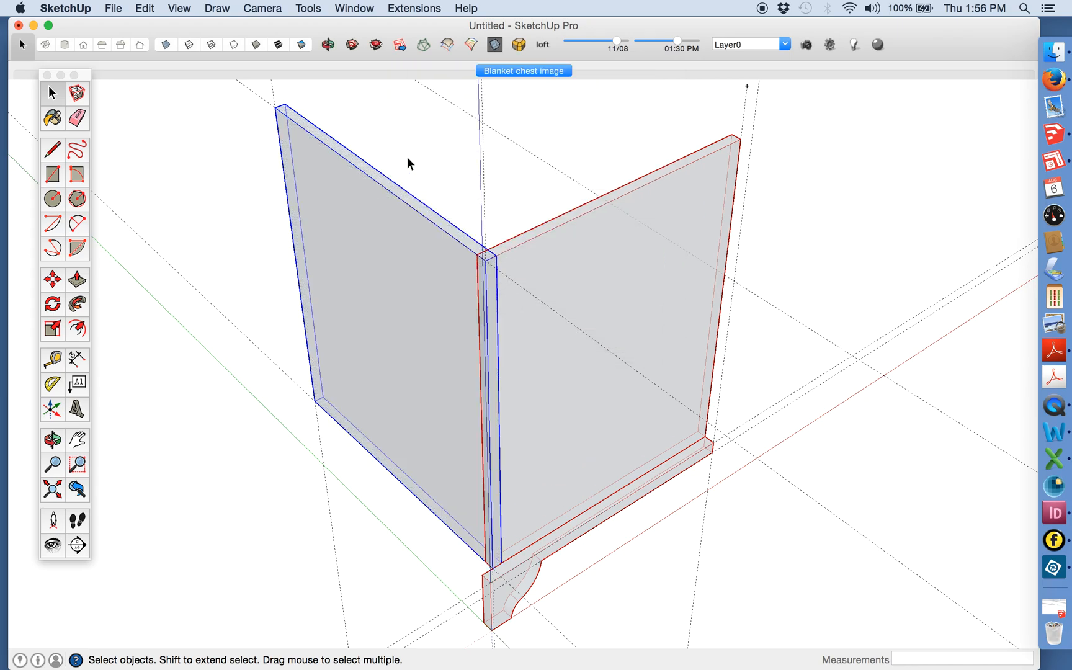
left_click(514, 71)
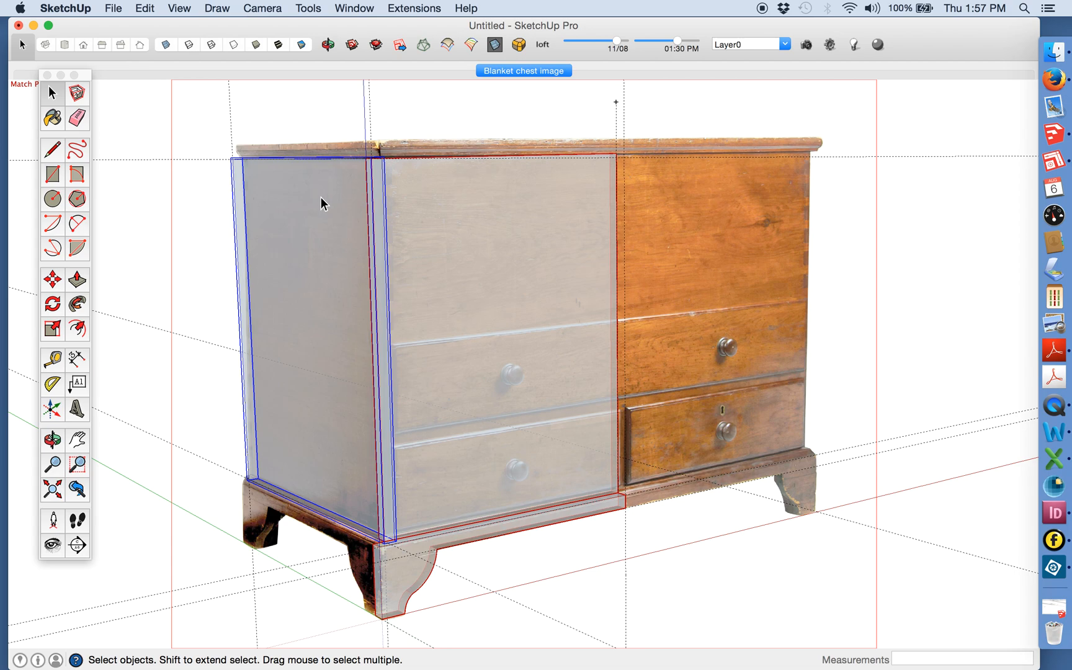
- Switch to the finished Shaker blanket chest.skp model and view the assembled chest from above its front corner
left_click(1053, 610)
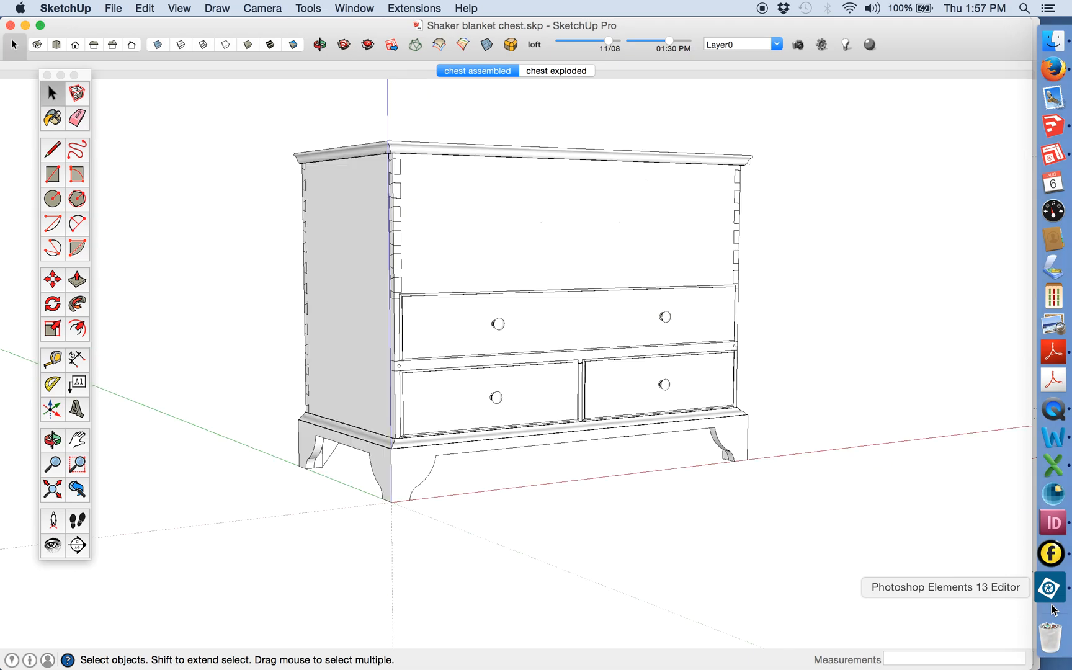
left_click(52, 440)
left_click_drag(211, 385, 395, 460)
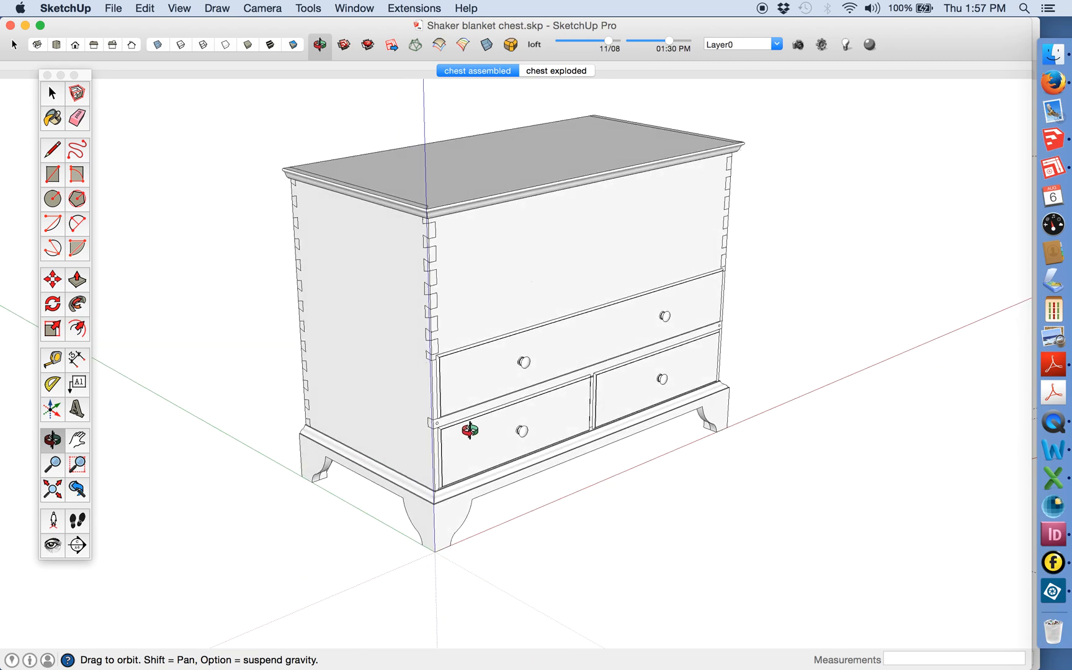
- Move the full-width upper drawer about 12 7/8 inches straight out of the chest's front
left_click(53, 282)
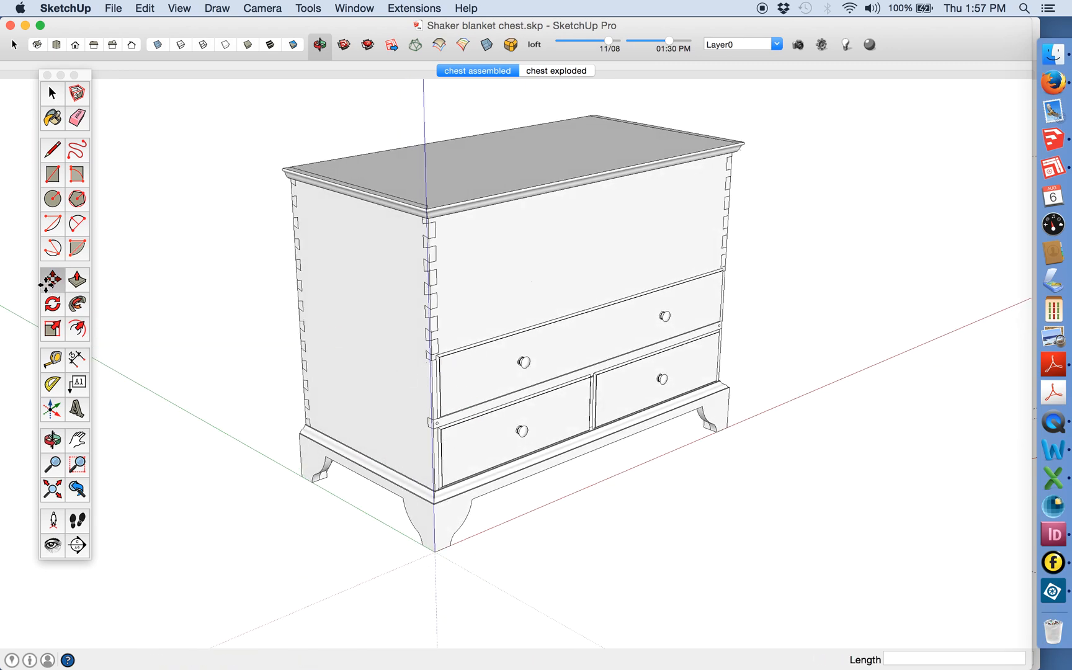
left_click(496, 381)
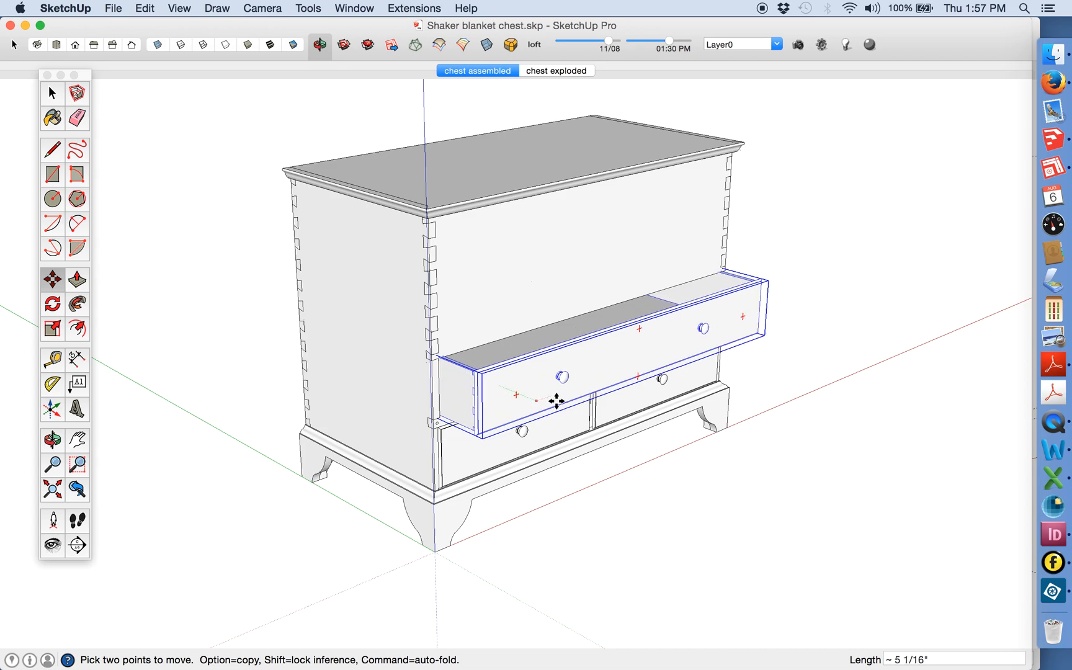
left_click(599, 424)
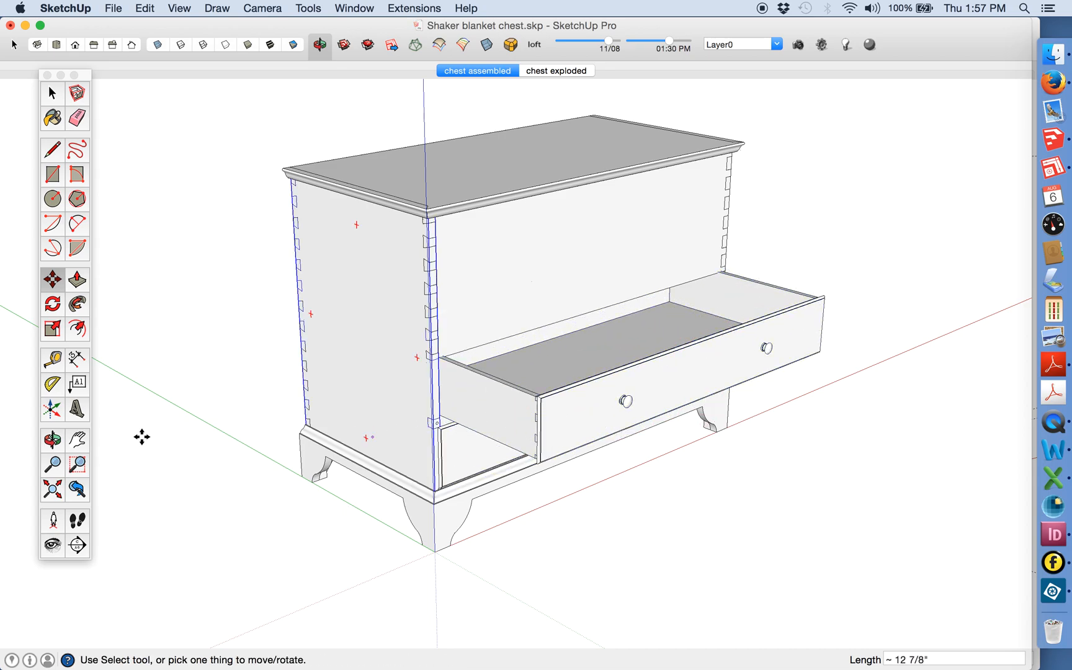
- Examine the chest with its drawer open, show the chest exploded scene, and switch back to chest assembled
left_click(53, 441)
left_click_drag(562, 445, 569, 378)
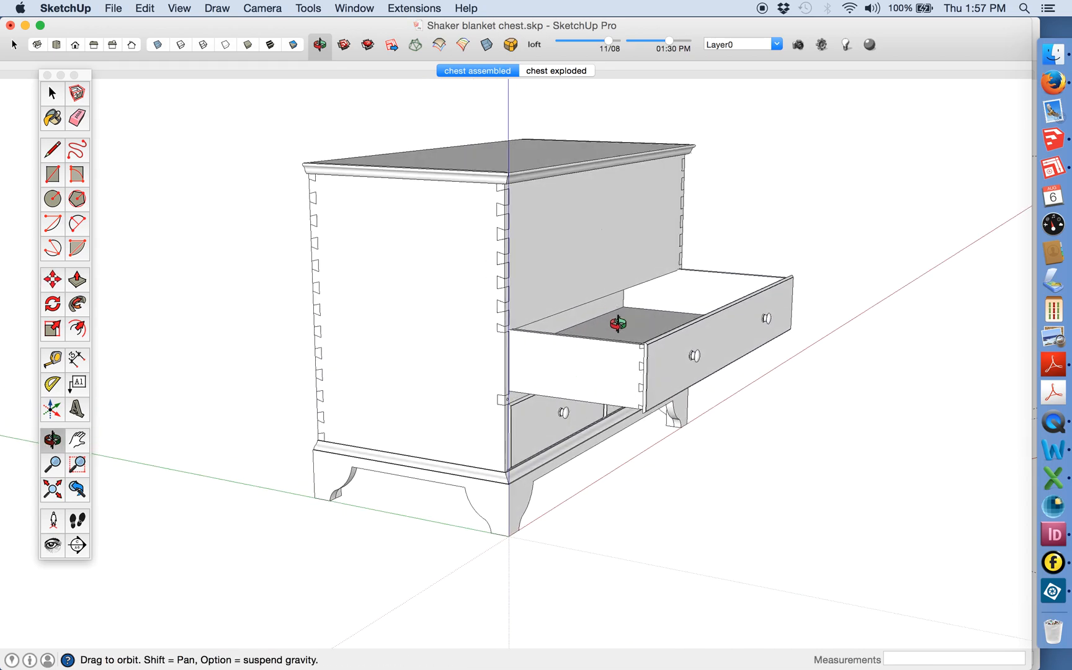
left_click(558, 73)
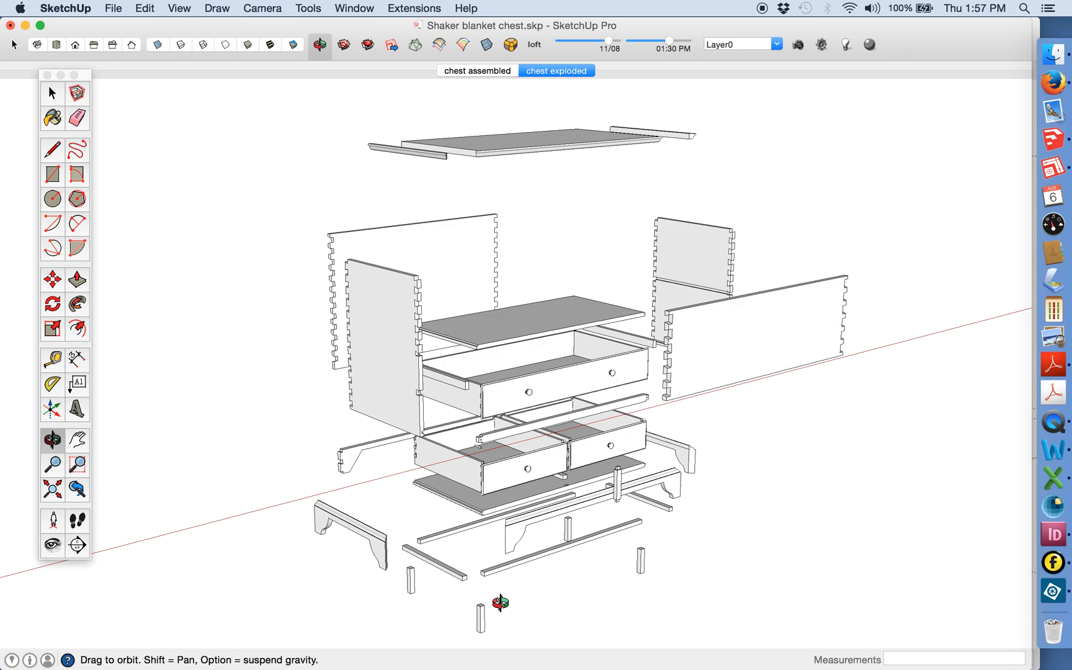
left_click(483, 70)
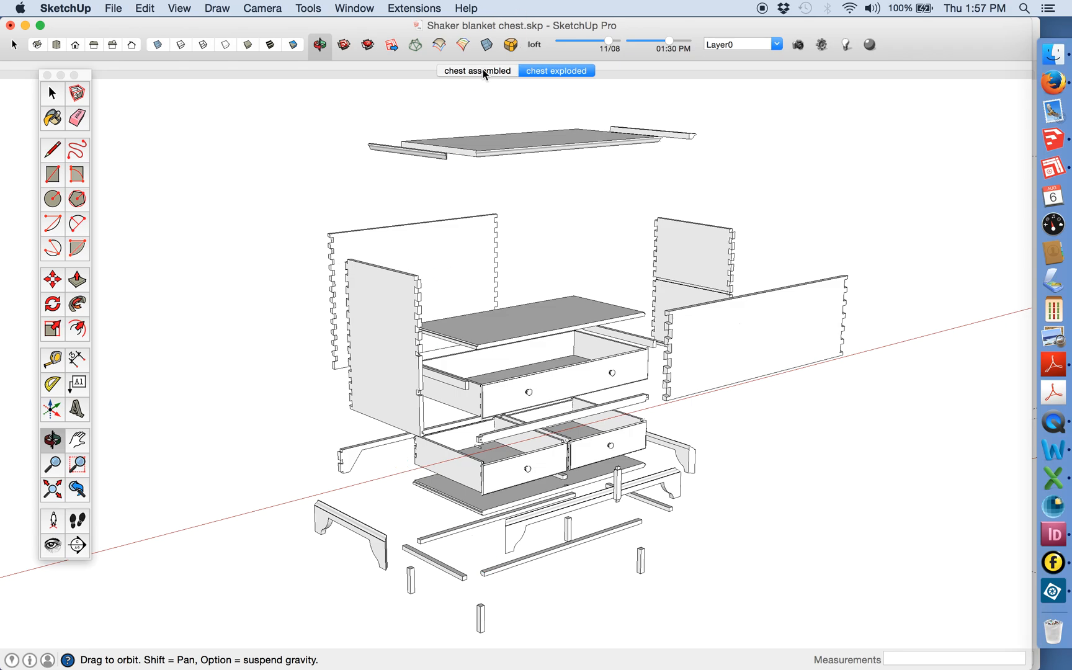